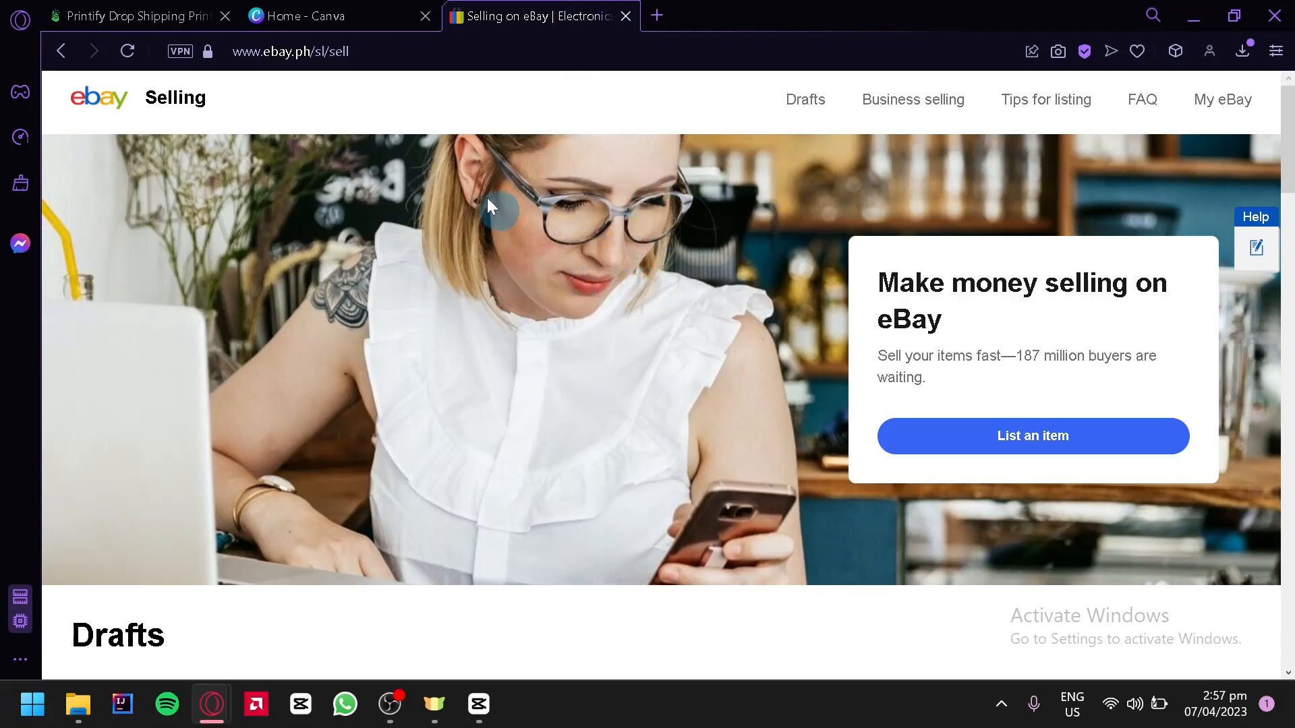
Step: Switch to Printify and open the Bestsellers section of the product catalog
click(191, 13)
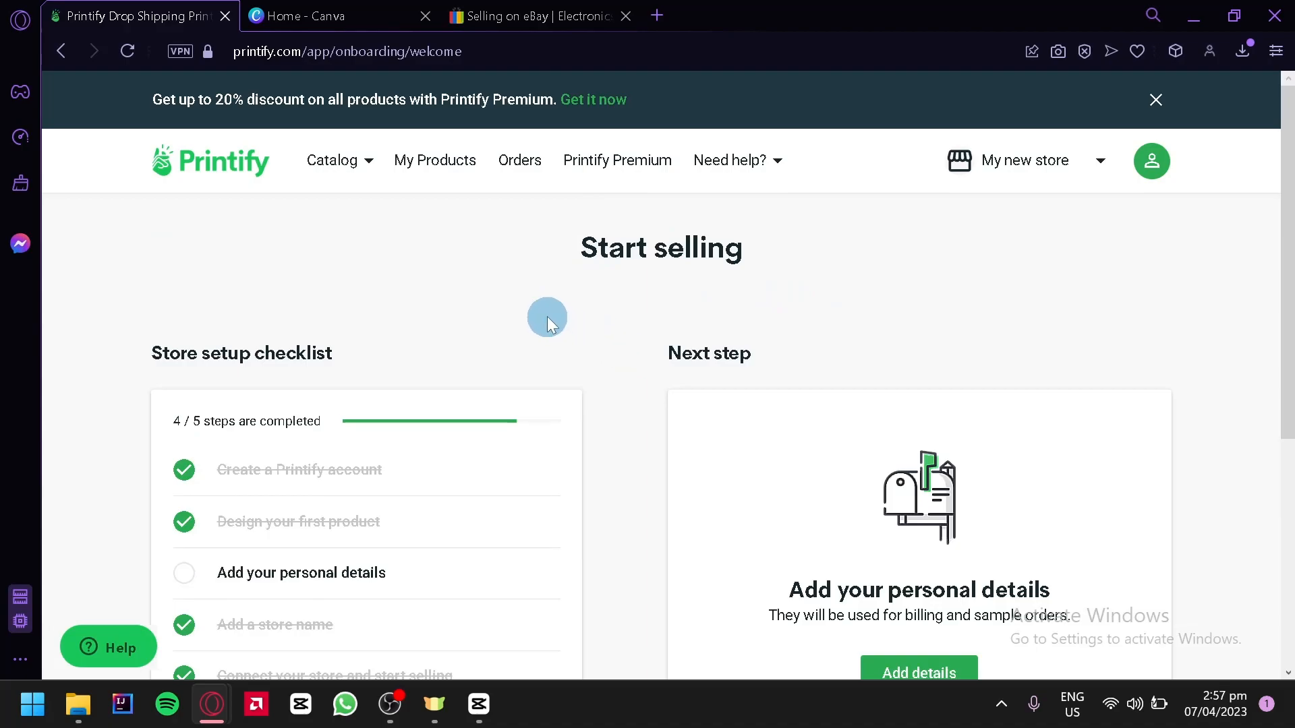
click(337, 160)
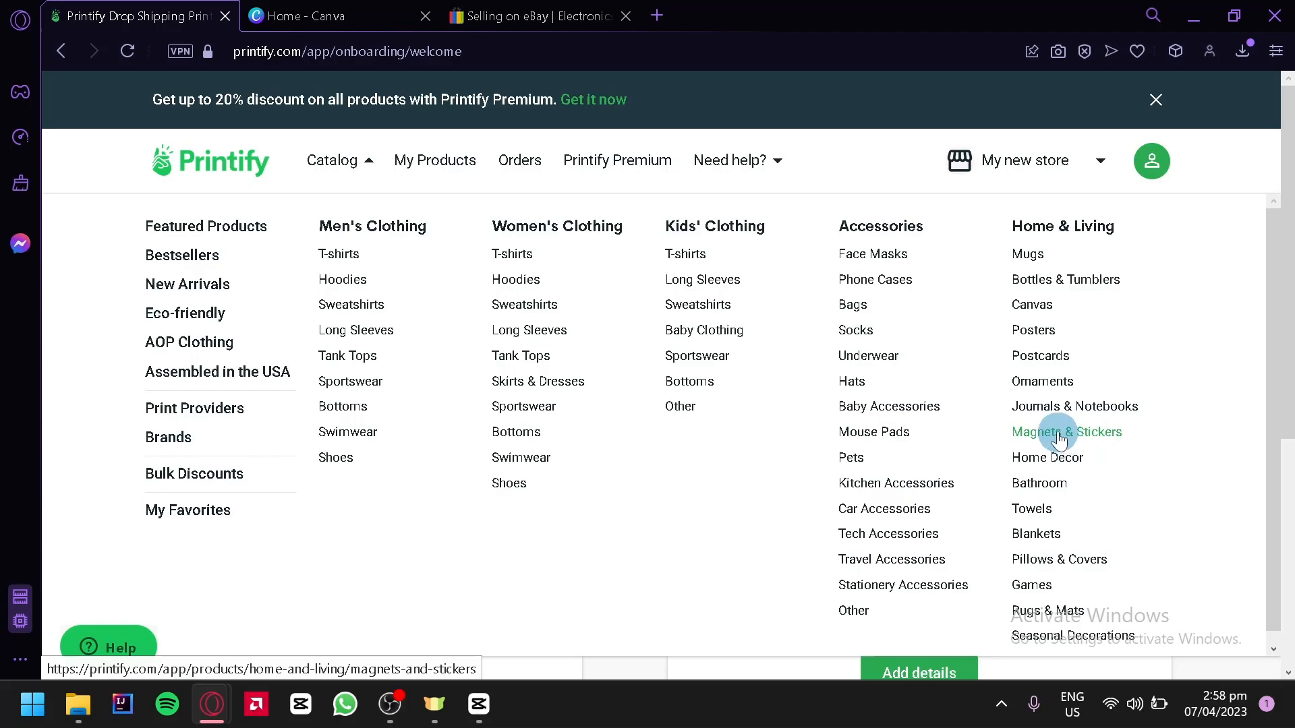
click(183, 258)
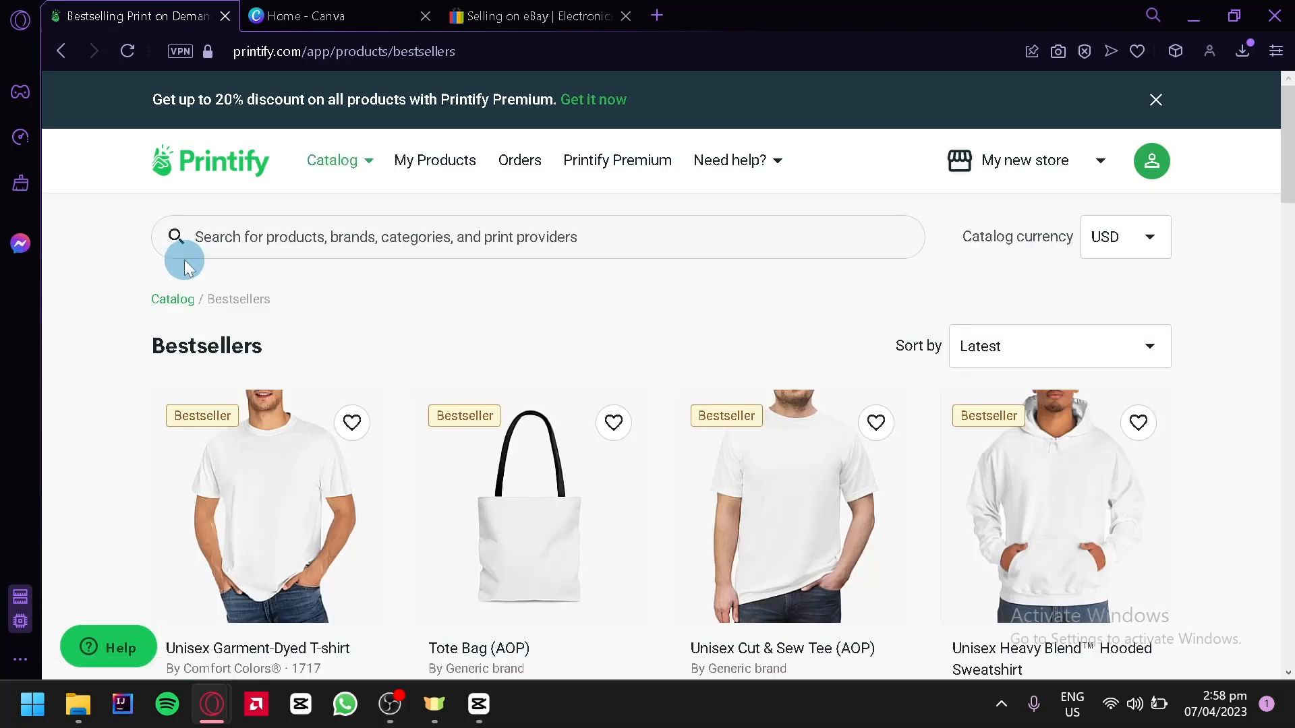
Step: Browse the bestselling products and open the Ceramic Mug 11oz product page
drag(1289, 139, 1289, 183)
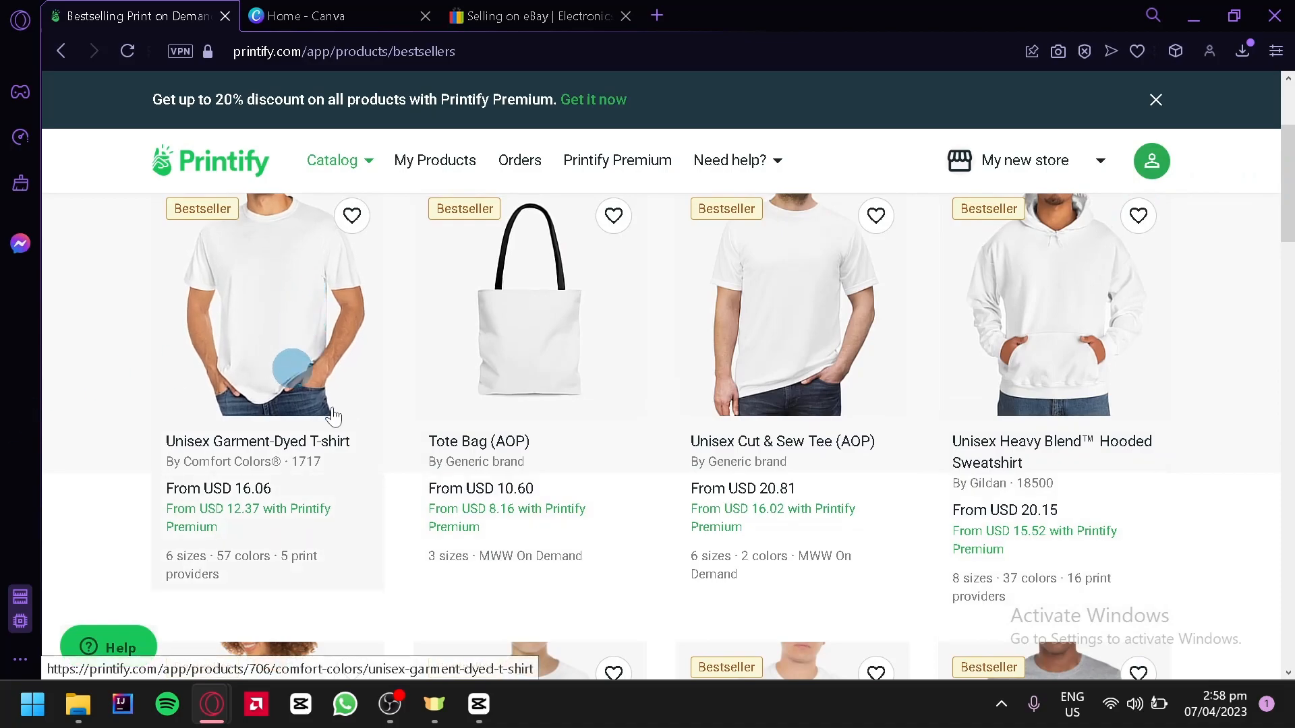
scroll(1125, 337, down, 20)
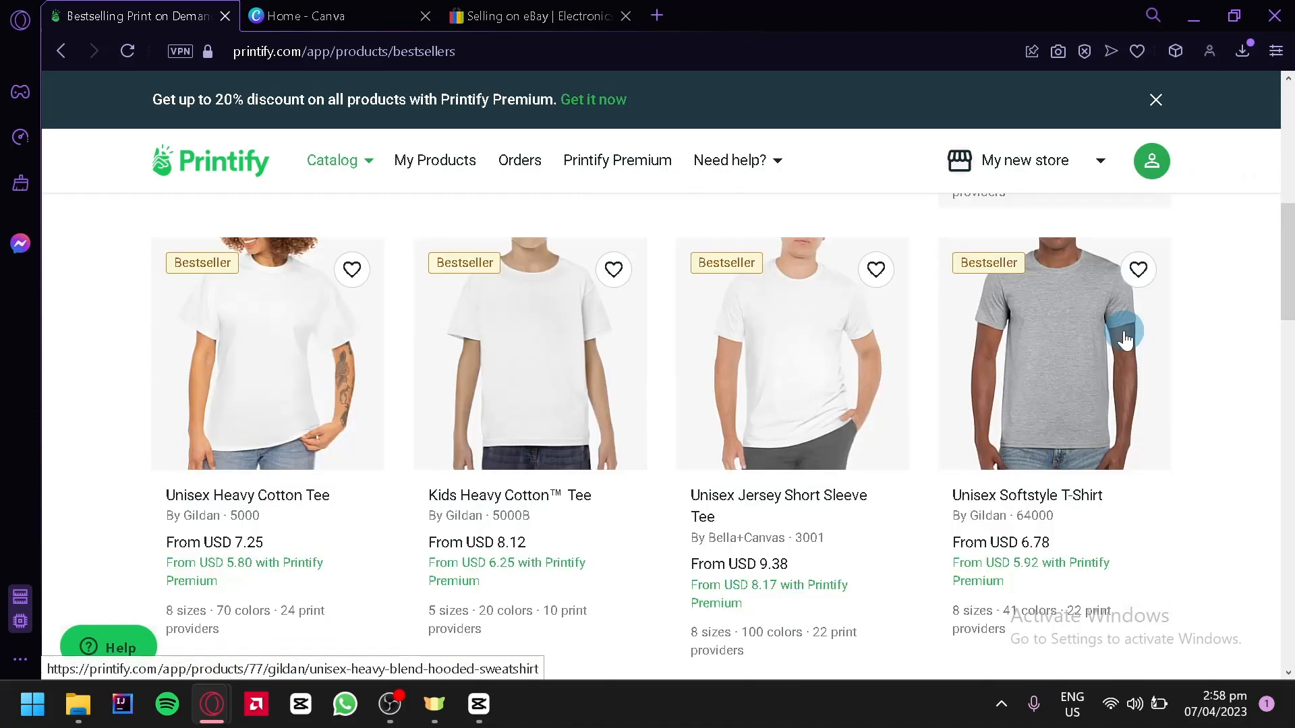
scroll(793, 337, down, 8)
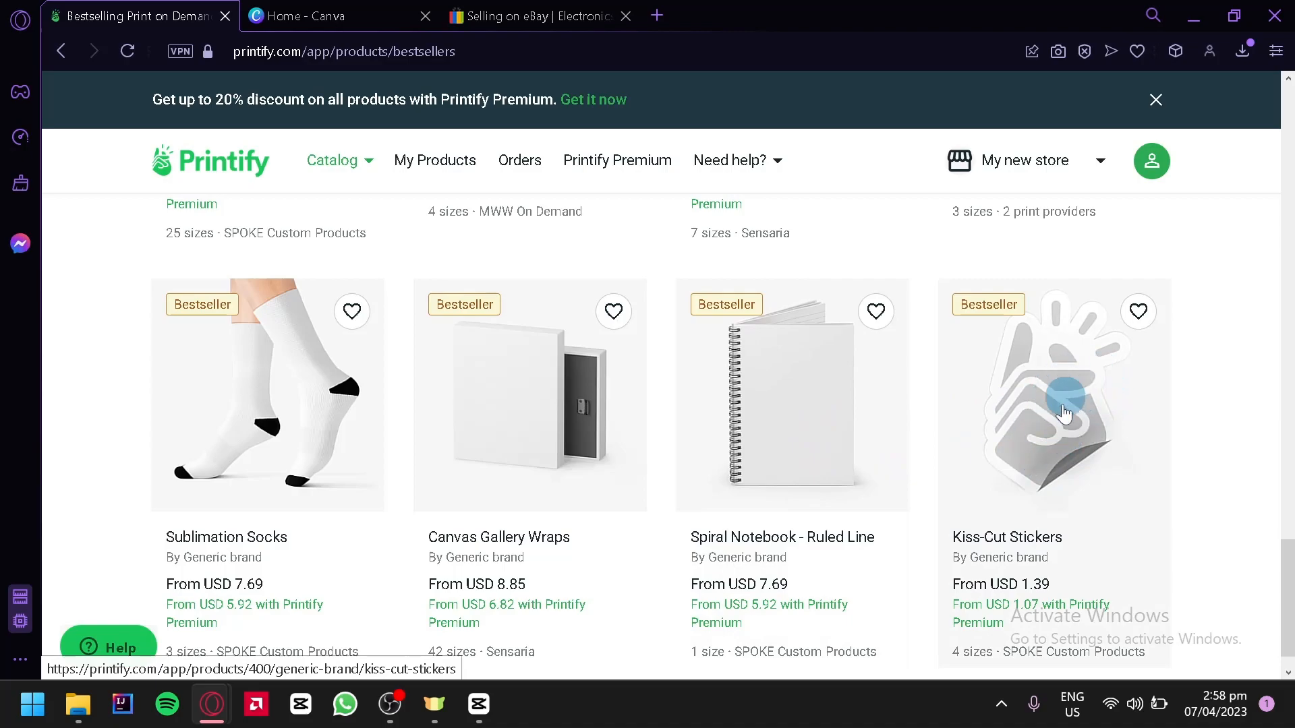
scroll(1079, 384, down, 1)
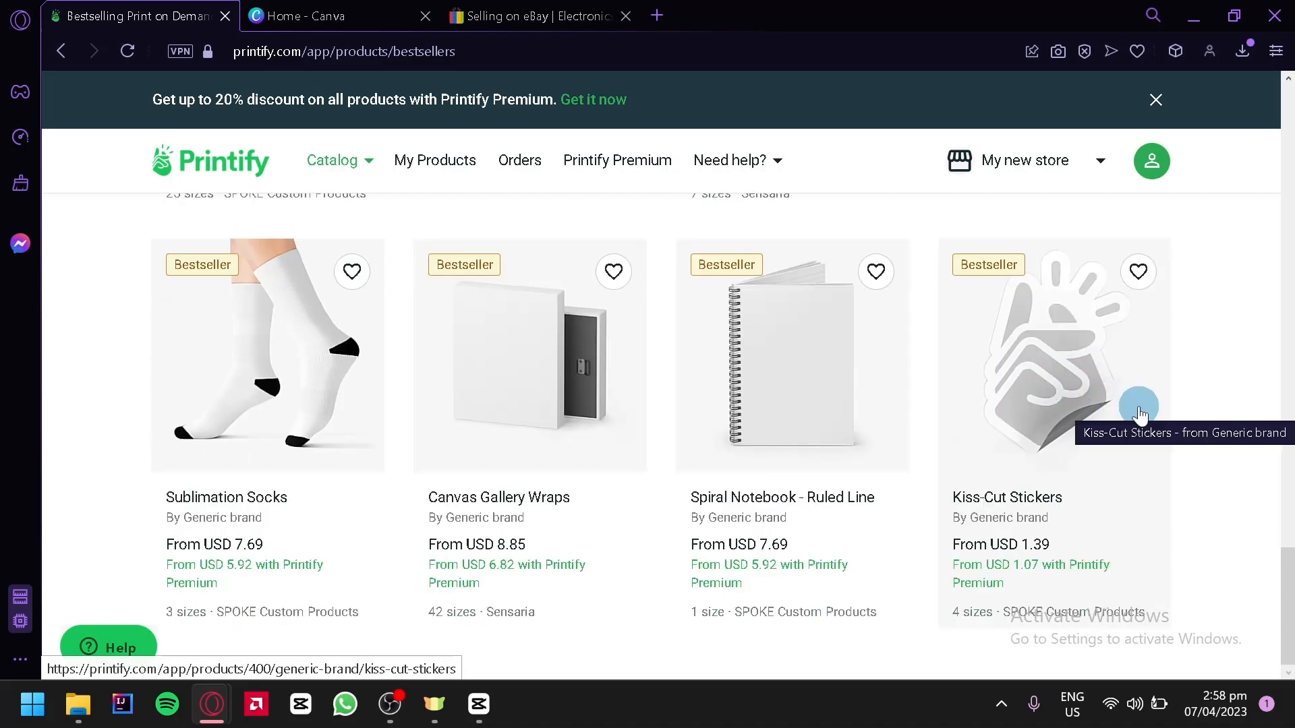
scroll(868, 381, up, 10)
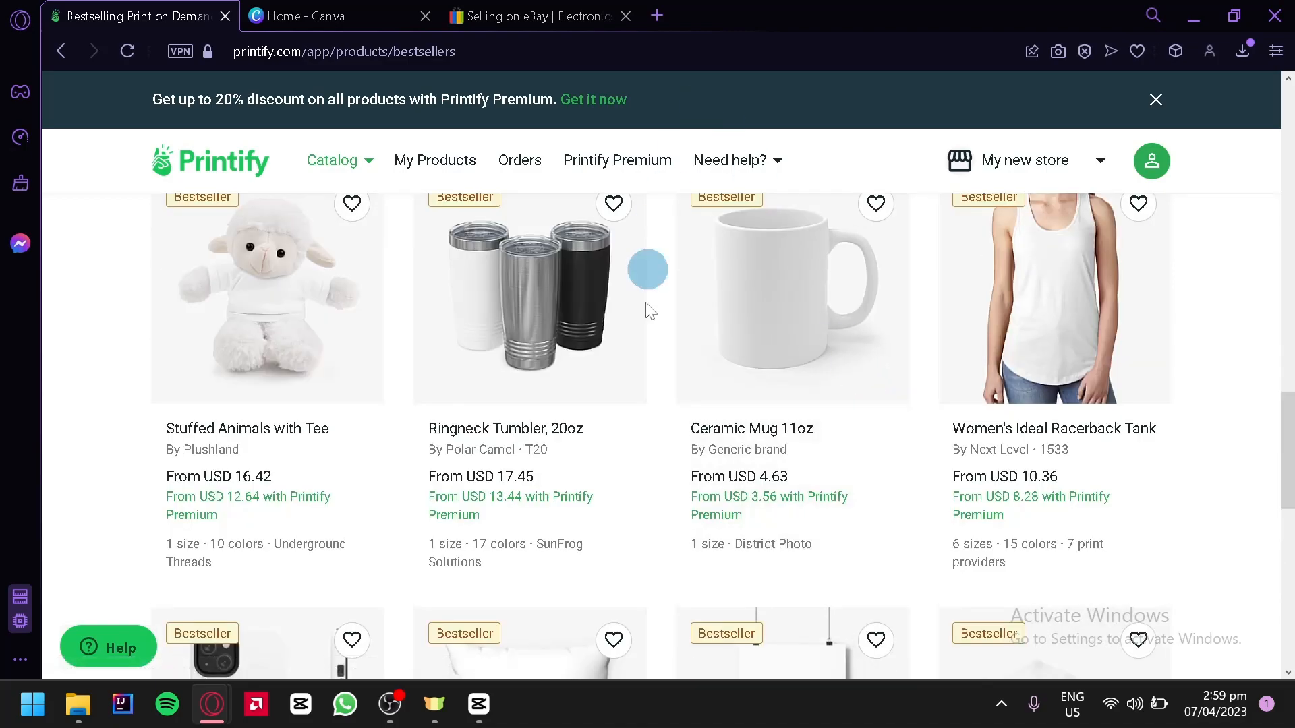
scroll(683, 375, up, 2)
scroll(683, 376, down, 2)
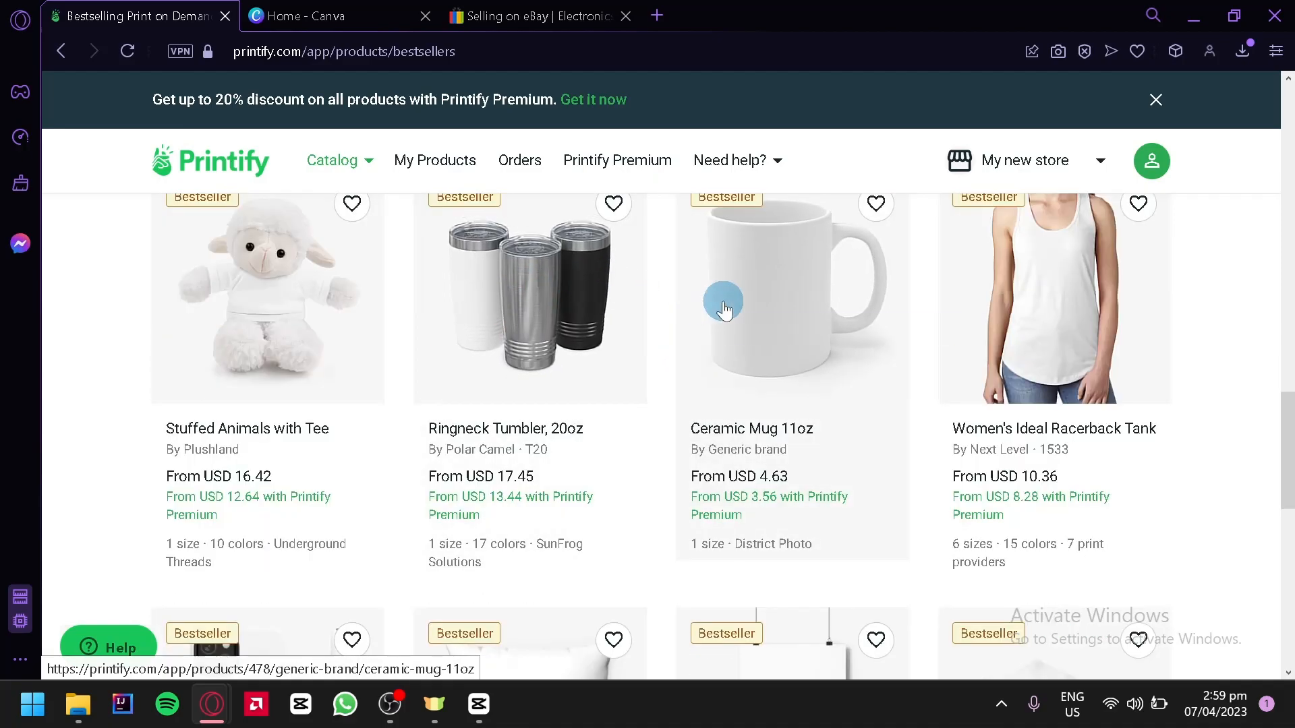
click(724, 309)
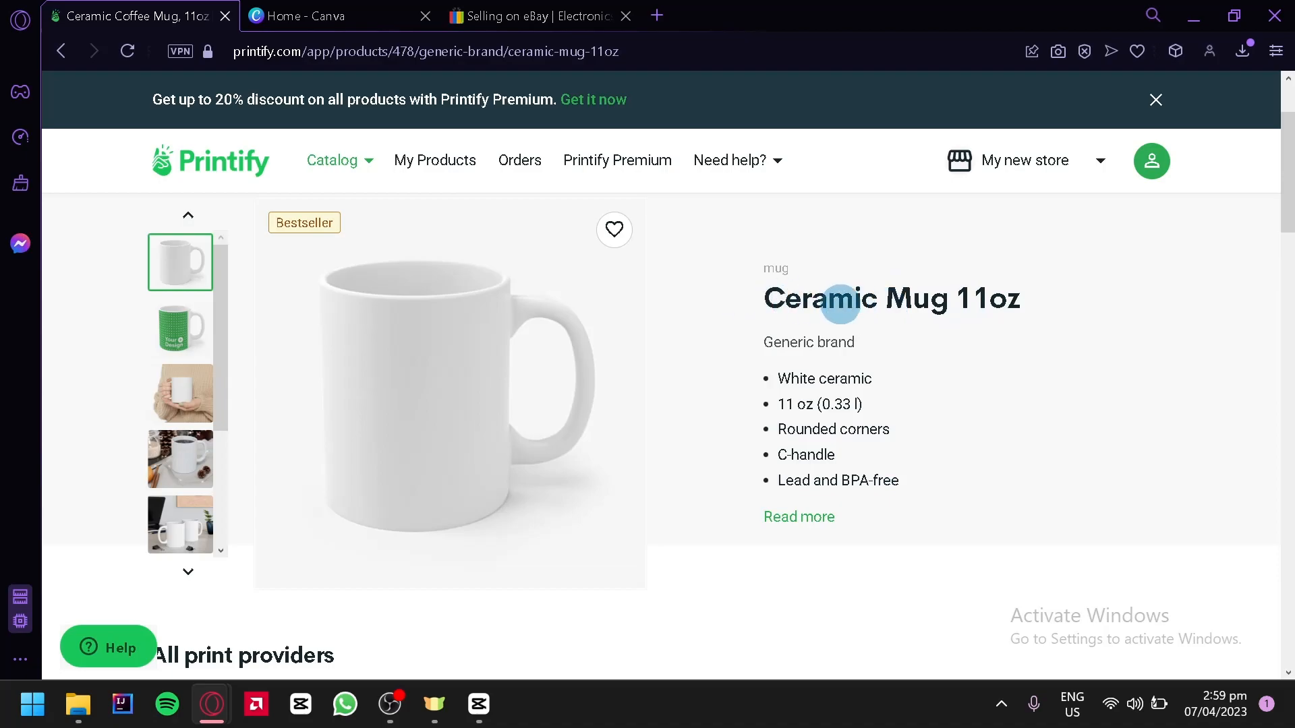
Step: Examine the mug's description, product photos, key features, care instructions, size guide and related products
drag(760, 370, 845, 404)
click(887, 445)
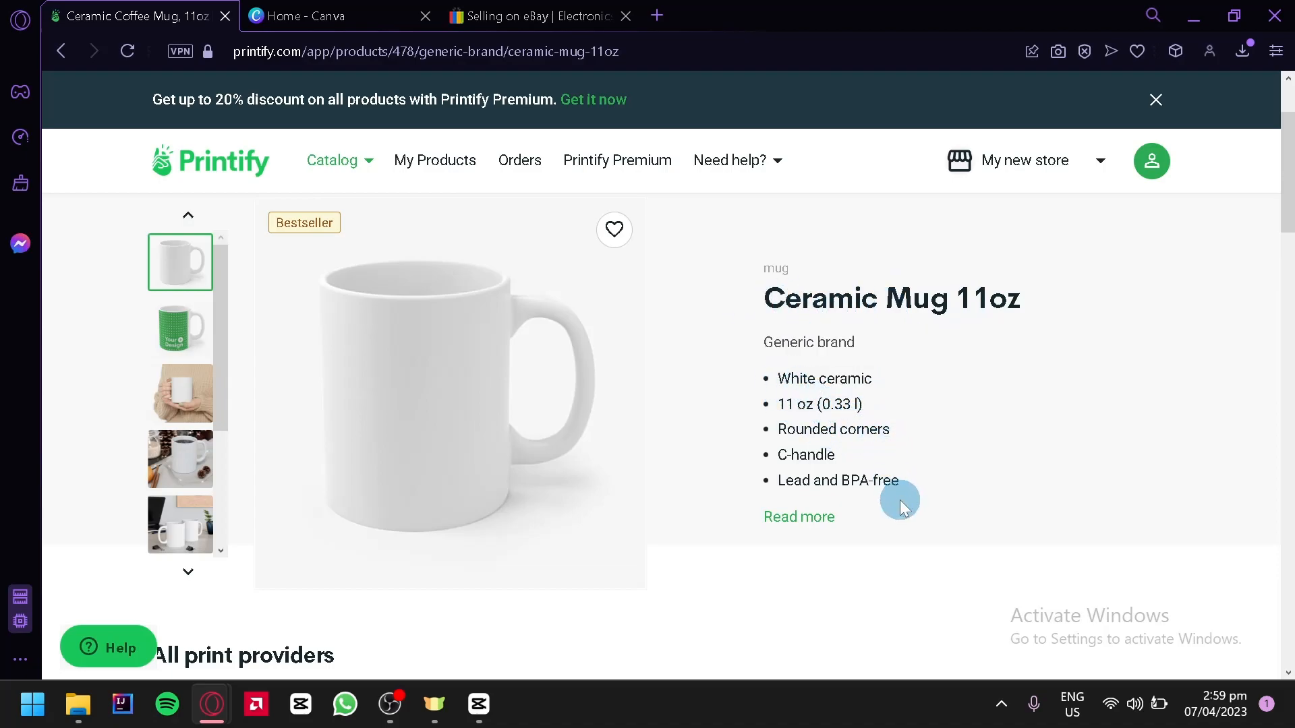
click(789, 520)
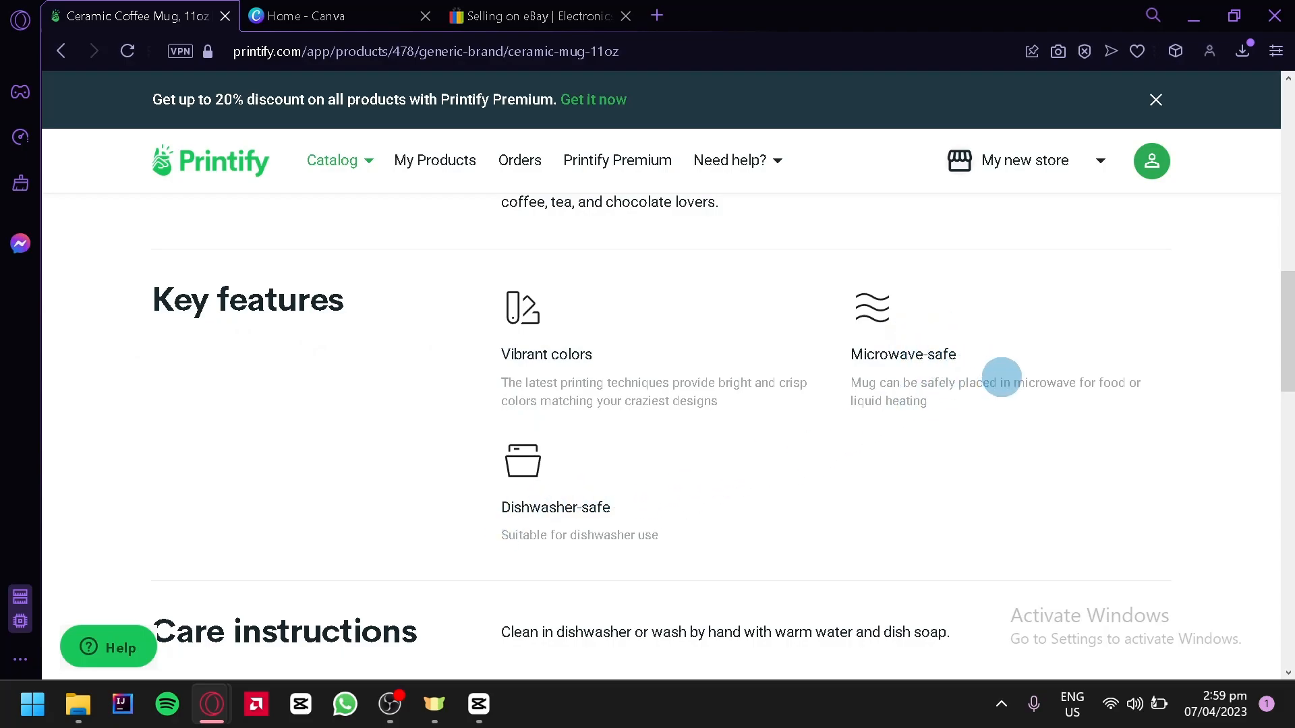
scroll(1005, 378, up, 15)
scroll(910, 367, down, 2)
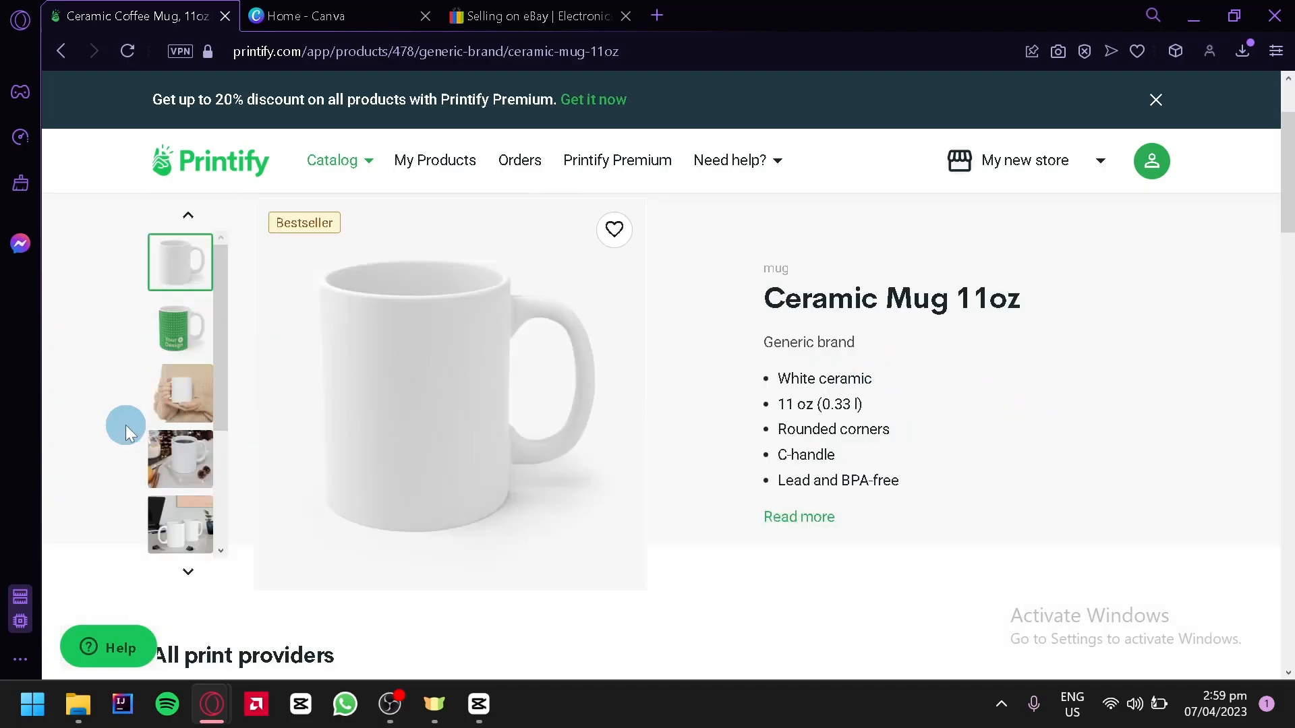
click(200, 393)
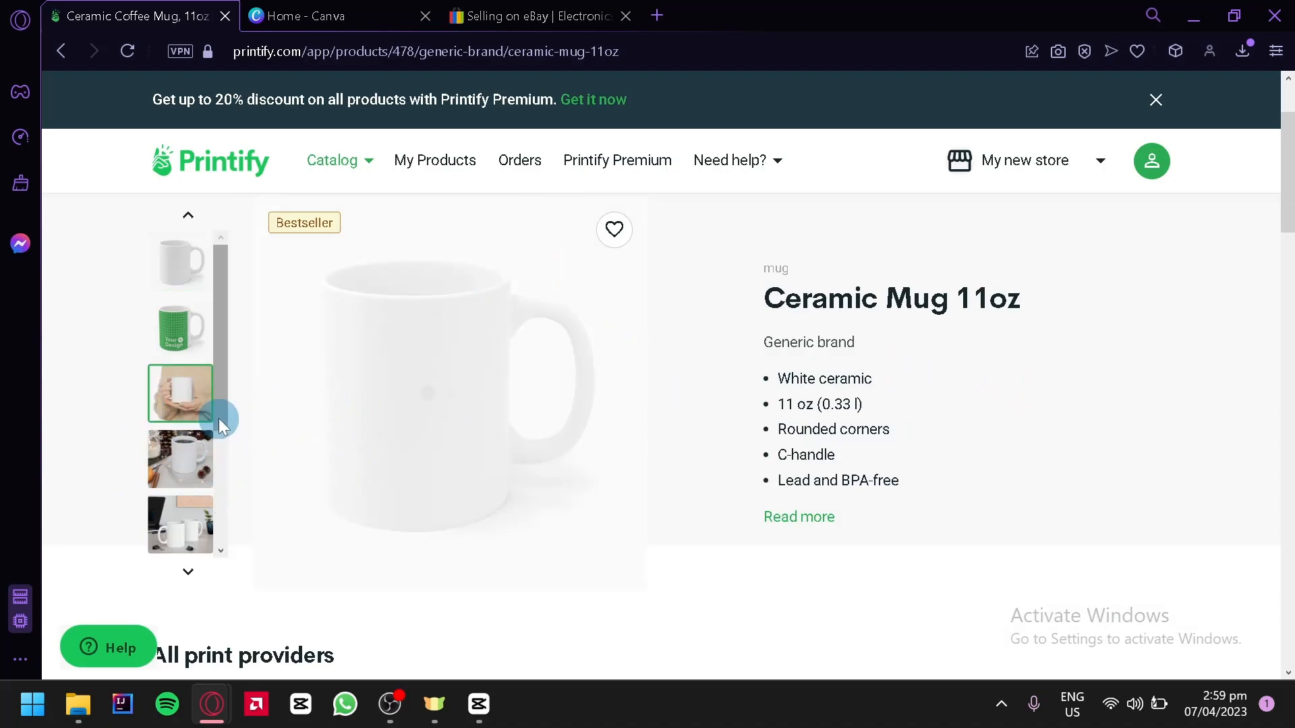
drag(220, 417, 213, 454)
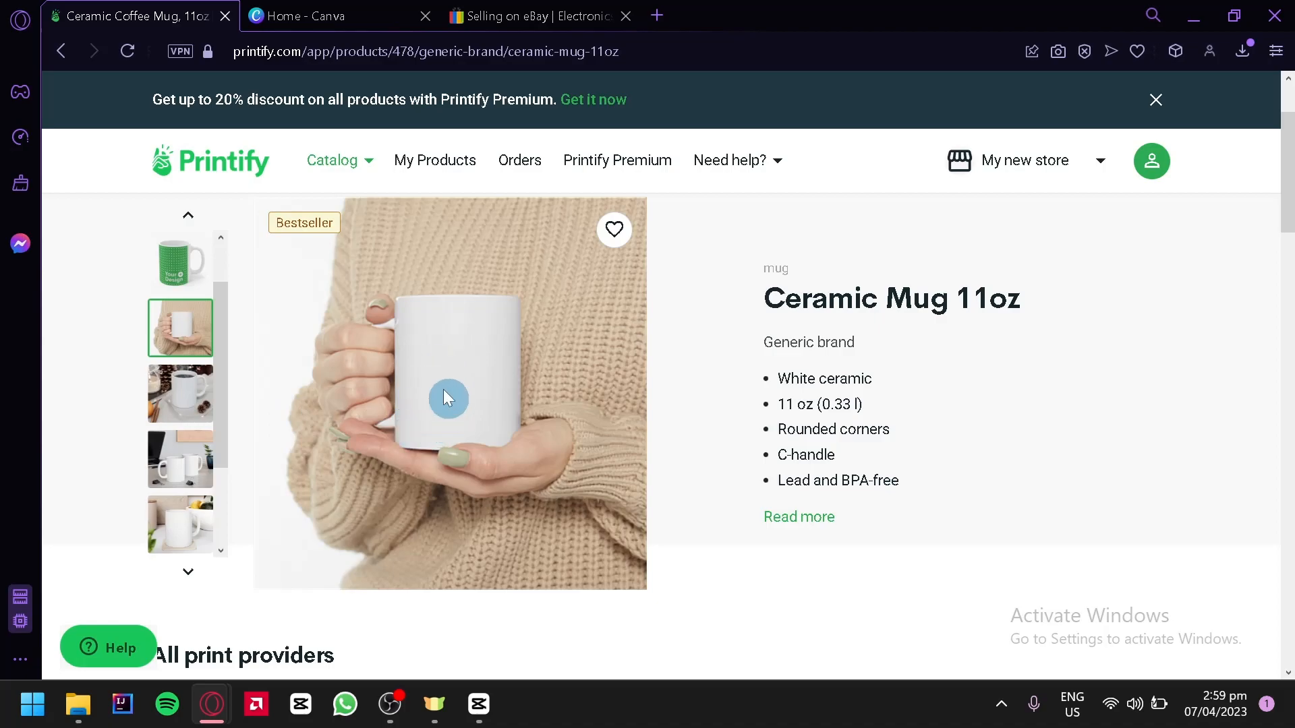
scroll(691, 396, down, 15)
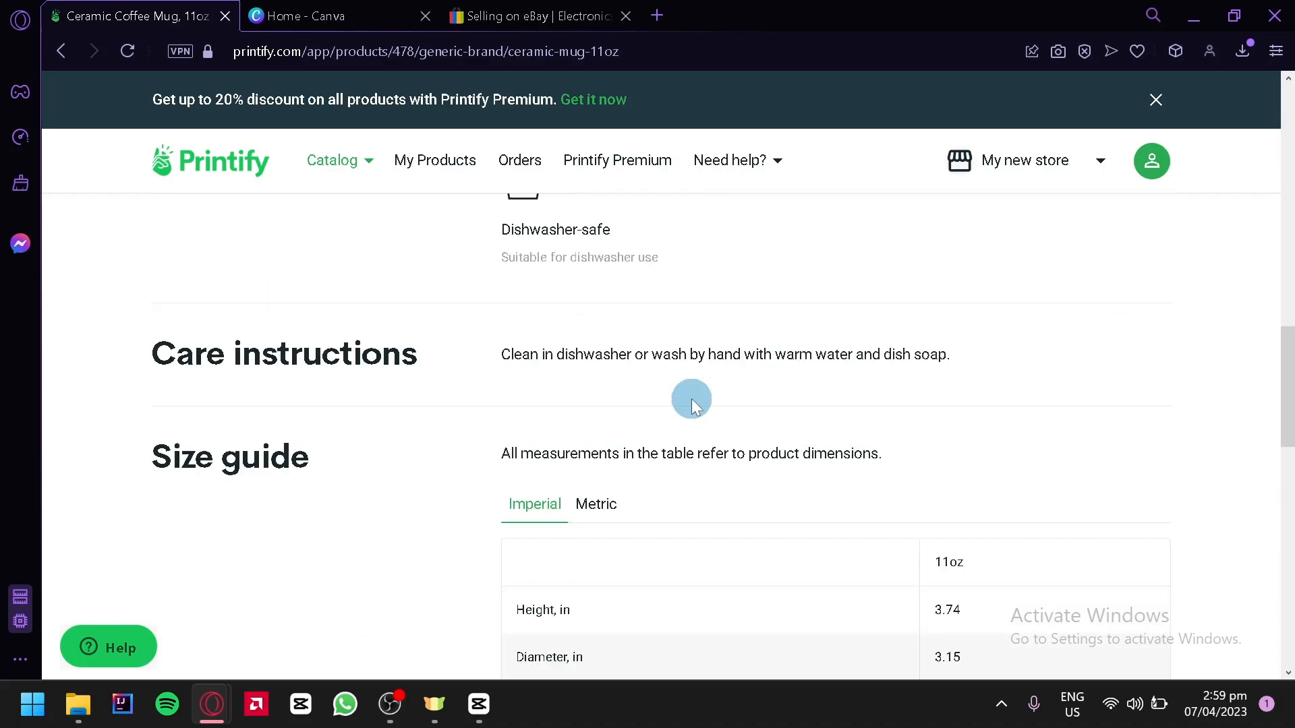
scroll(411, 364, down, 4)
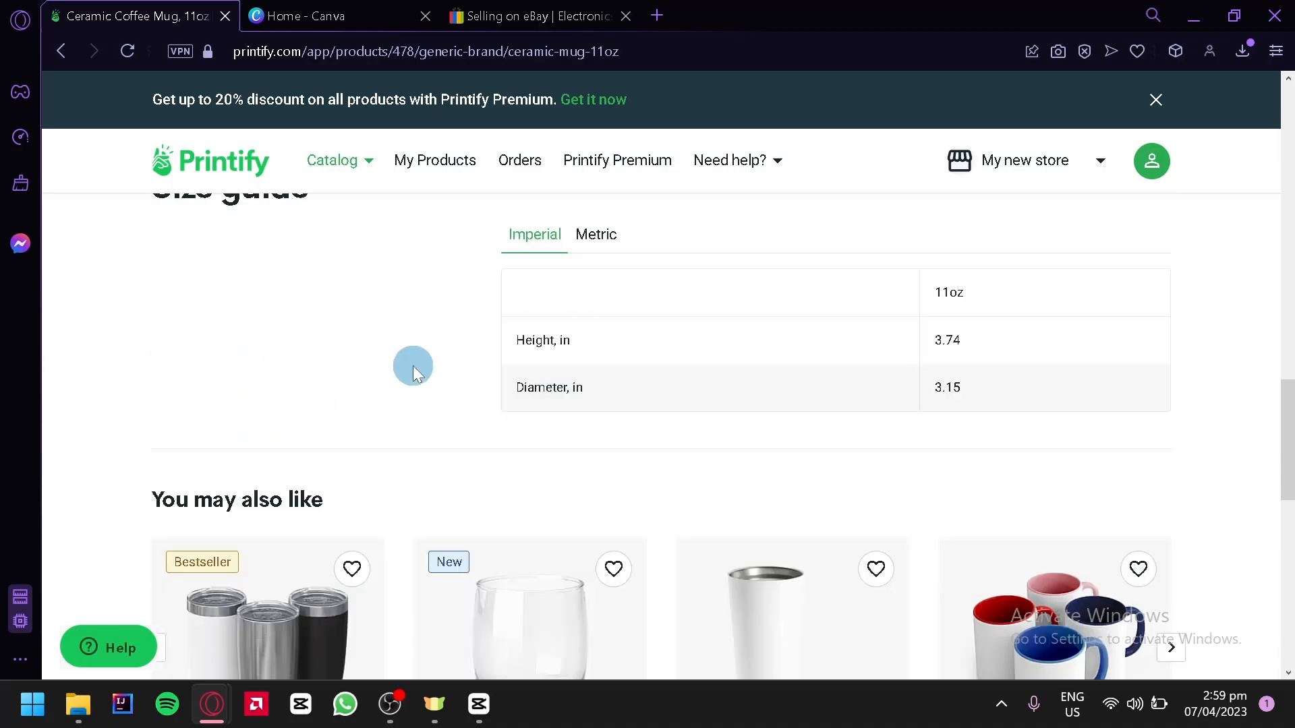
scroll(413, 366, down, 6)
scroll(477, 362, up, 2)
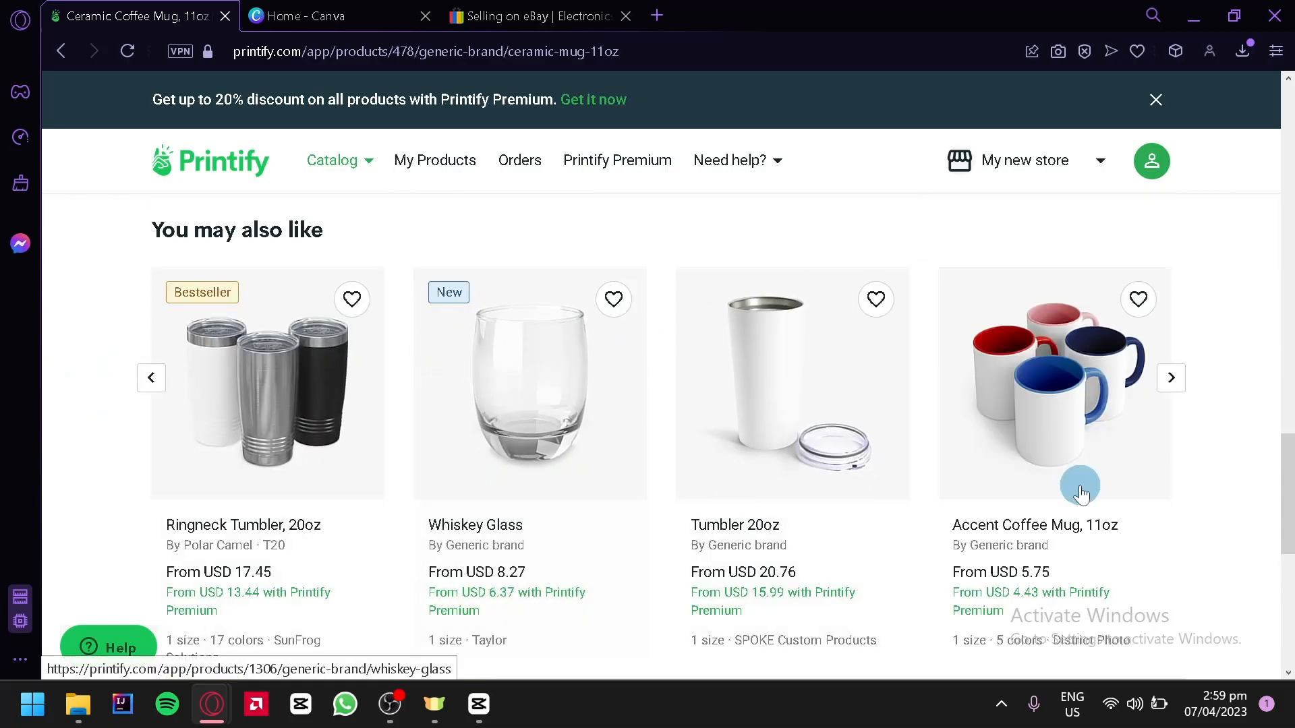
Step: Start designing the Ceramic Mug 11oz with the print provider District Photo
scroll(1192, 367, up, 15)
scroll(1205, 366, down, 4)
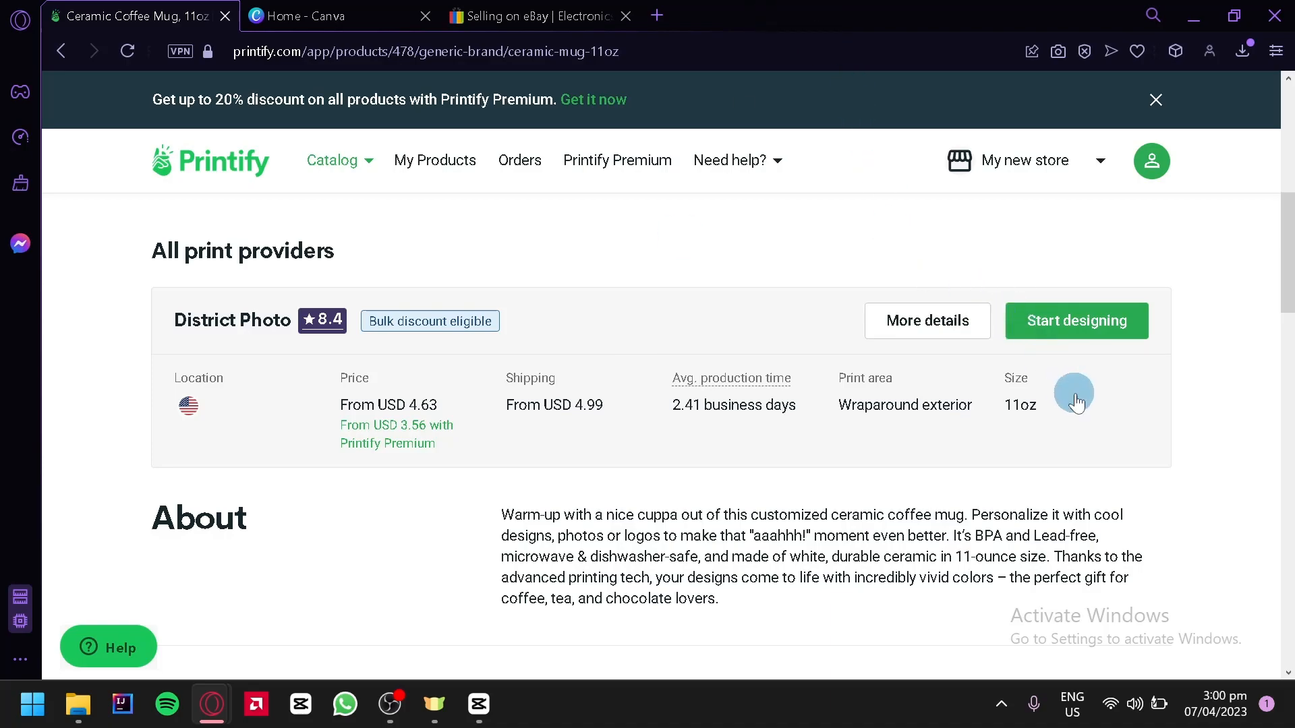
click(1110, 323)
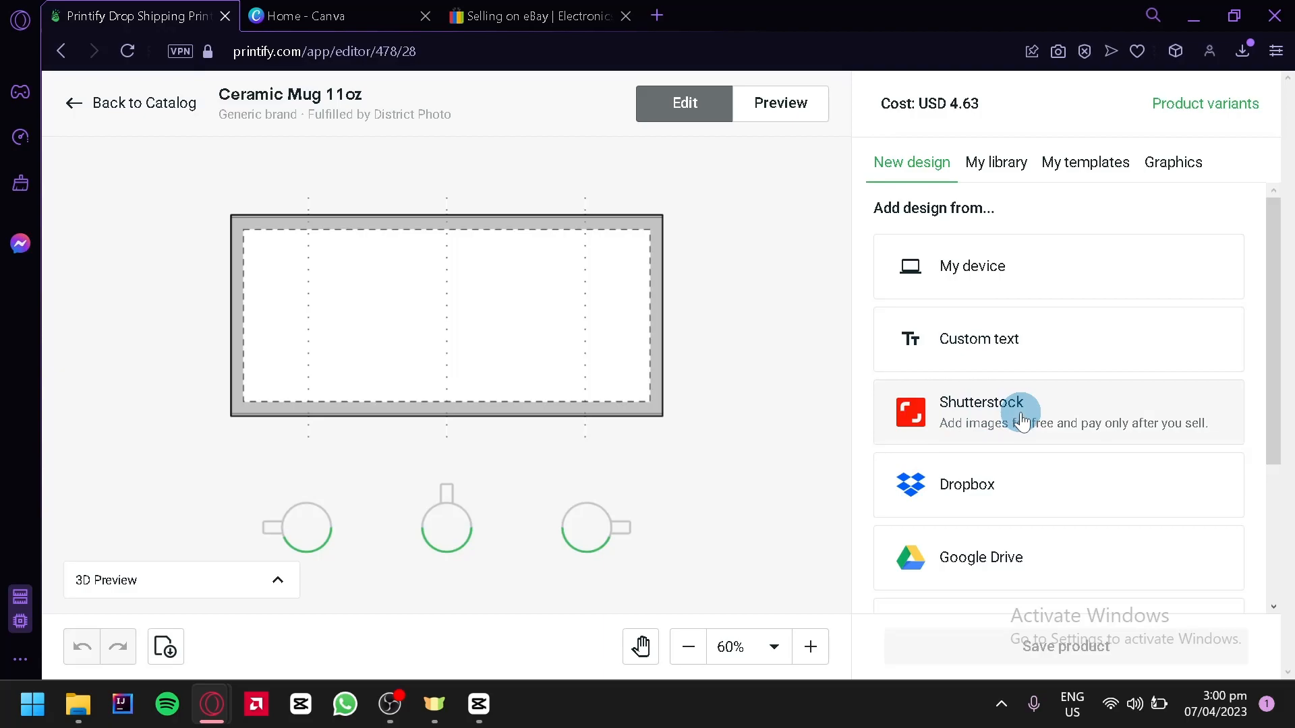
Step: Review the print file requirements and the available design sources, including the library, templates and graphics
scroll(953, 555, down, 3)
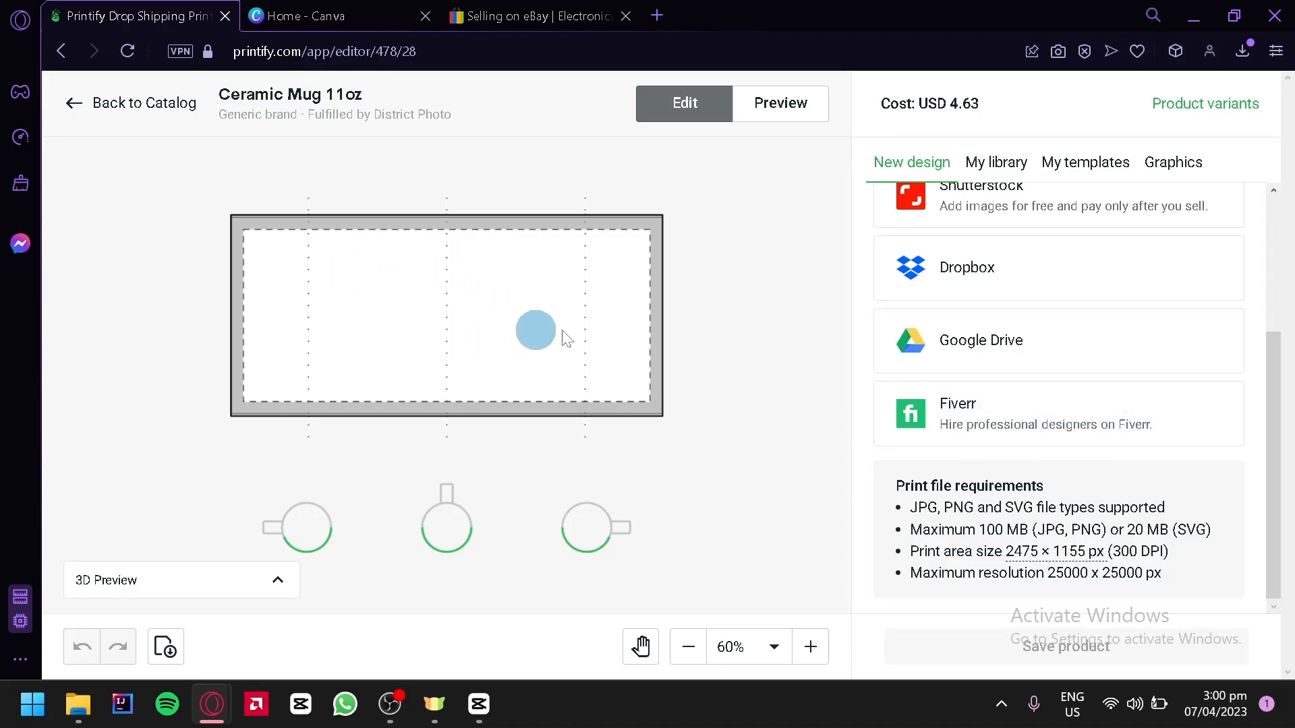
click(1015, 165)
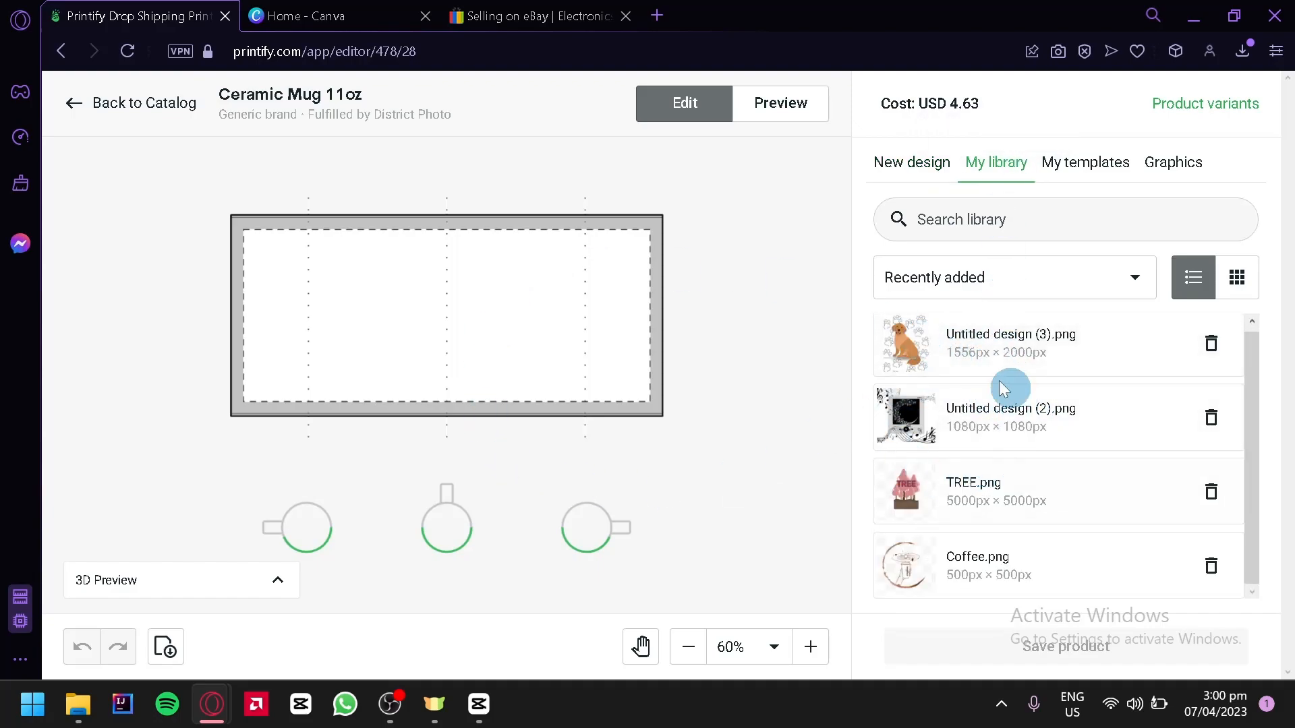
click(1110, 163)
click(1174, 176)
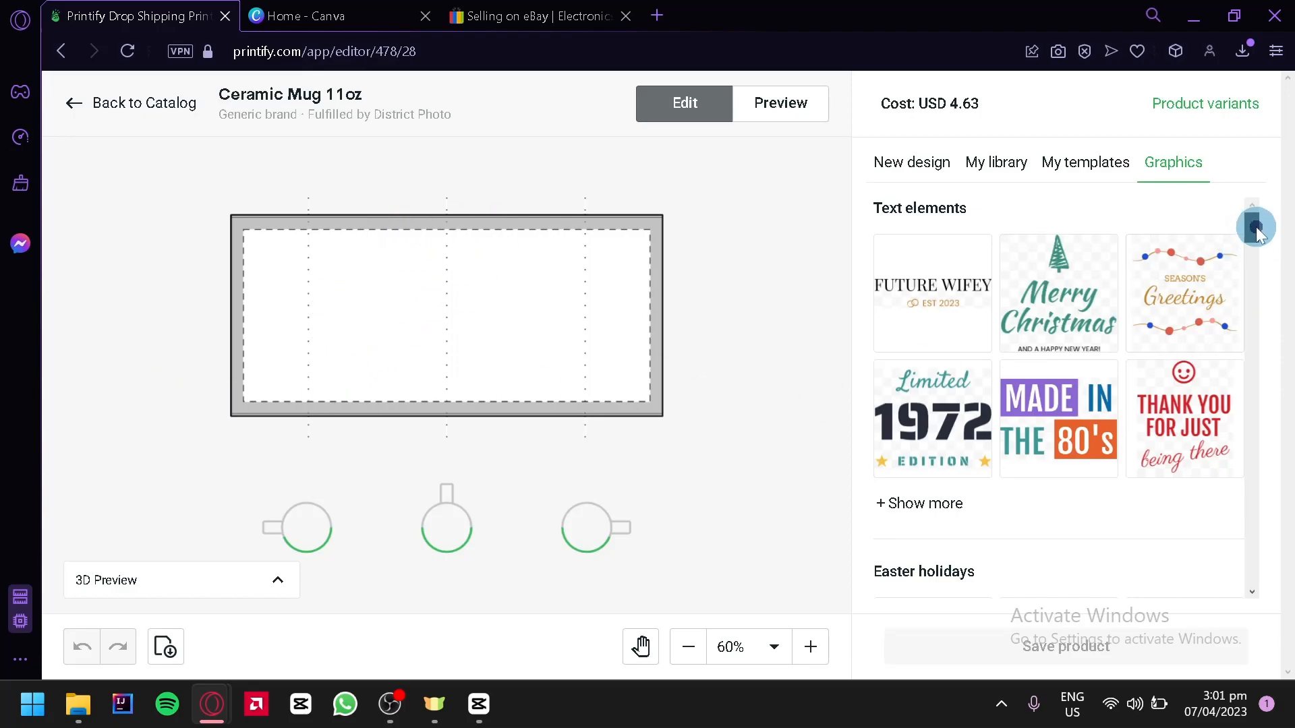
drag(1257, 230, 1281, 211)
Step: Switch to Canva and look over the design types offered on its home page
click(366, 14)
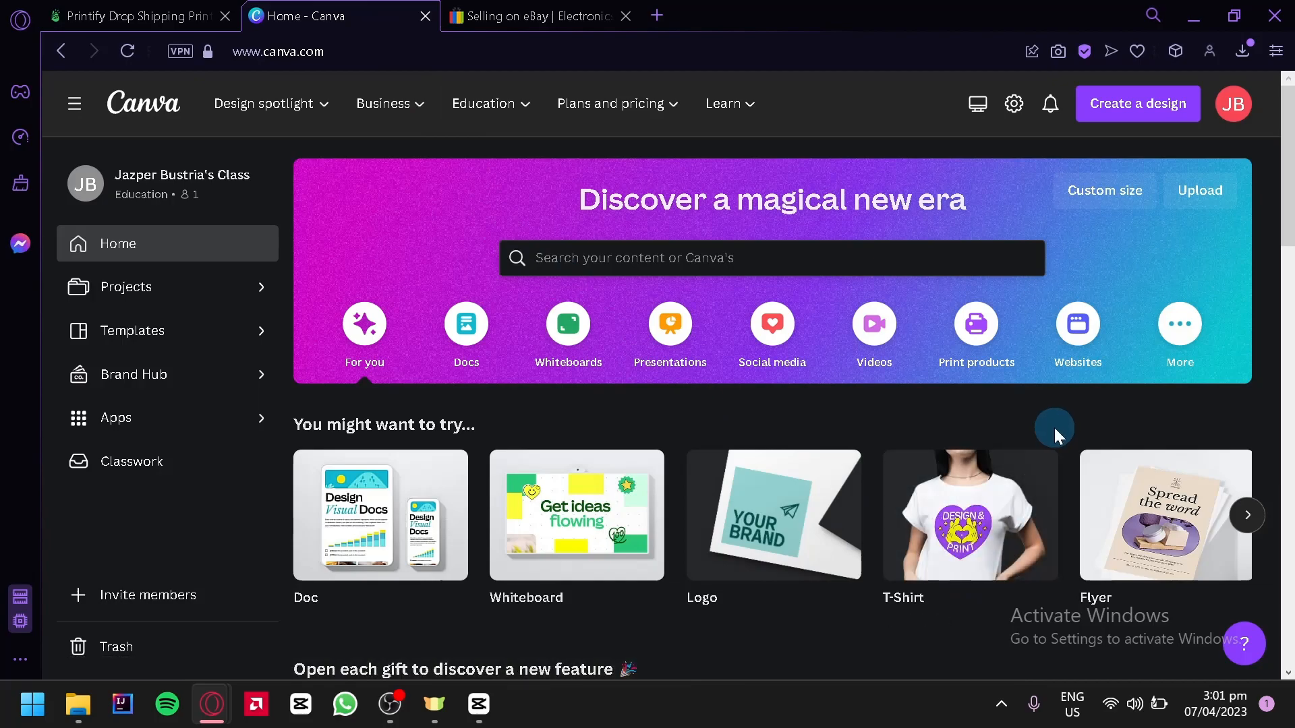
scroll(1054, 428, down, 4)
scroll(1127, 408, up, 2)
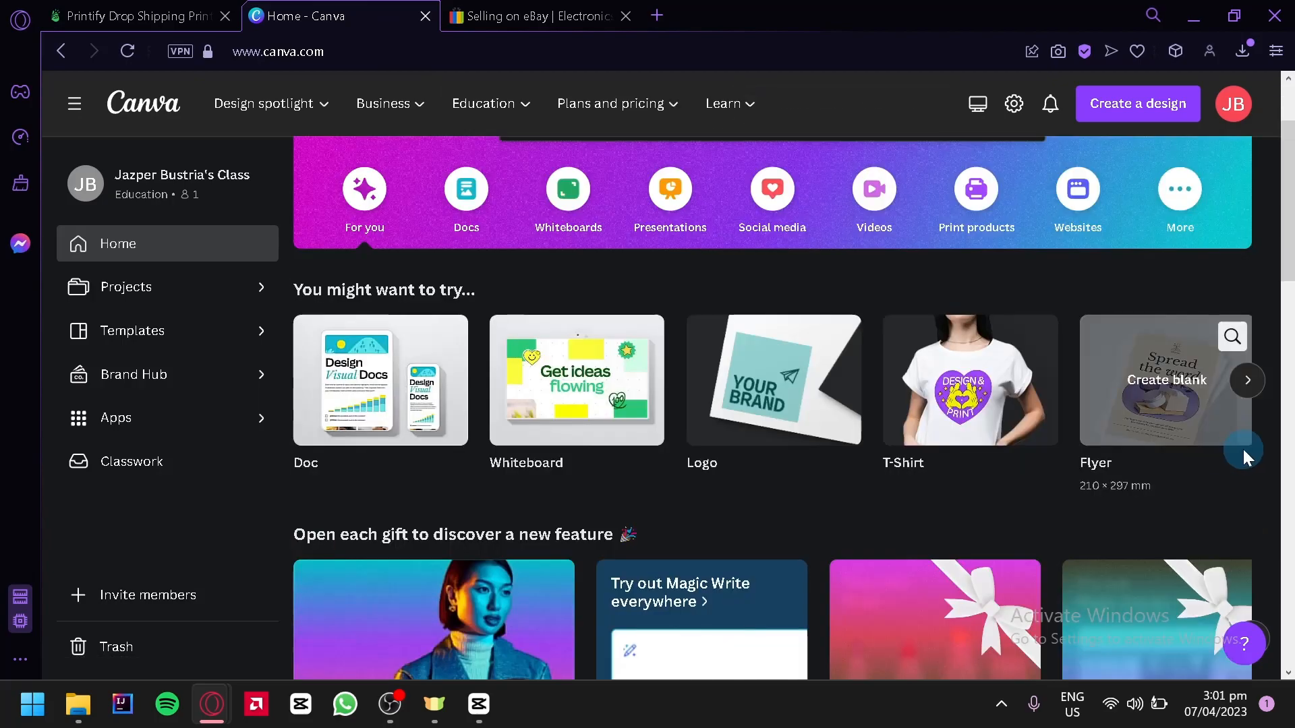
click(142, 15)
click(336, 8)
click(214, 15)
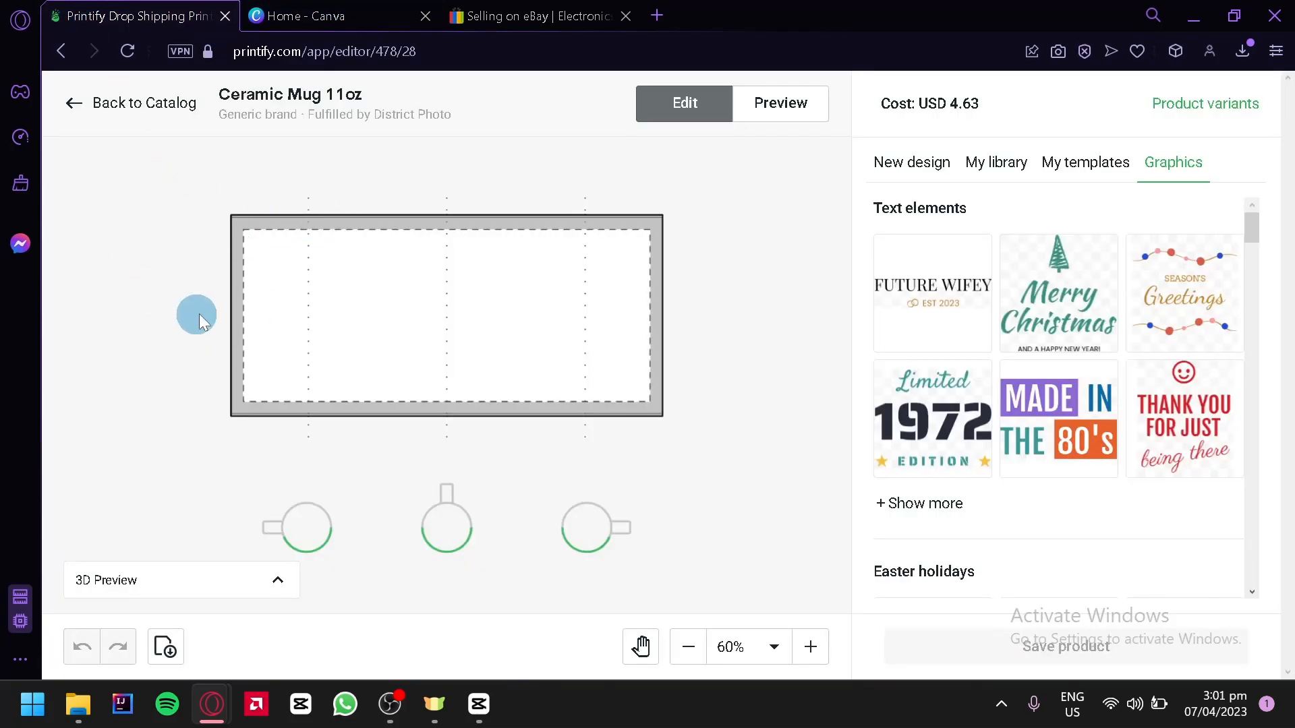
click(330, 8)
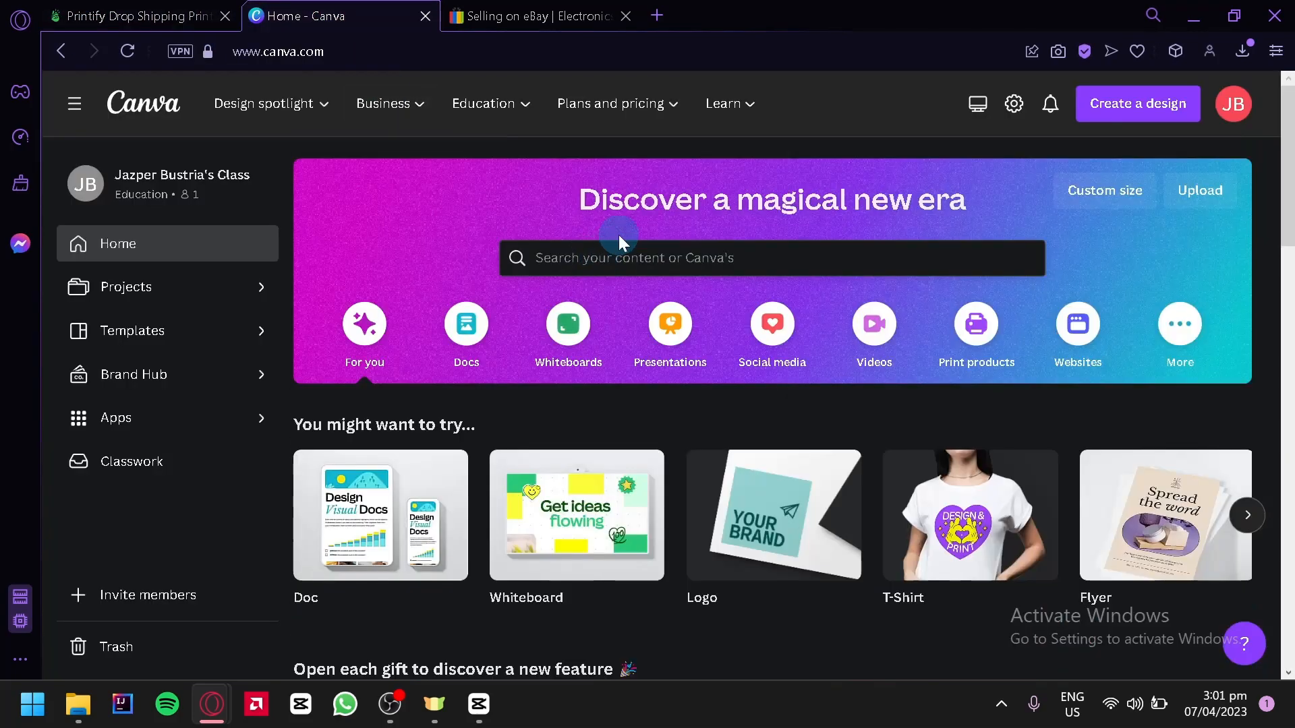
Step: Search Canva for "mug" and open the suggested Mug template category
click(650, 258)
text(mug)
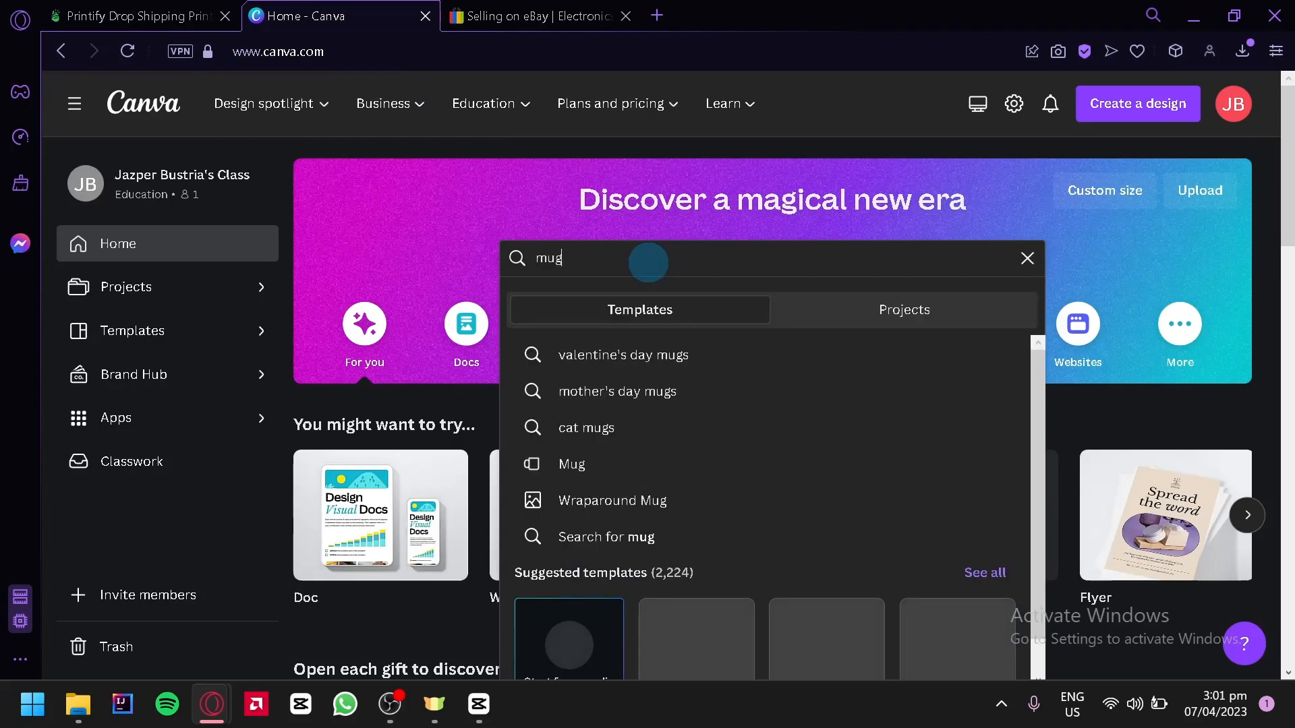
click(575, 465)
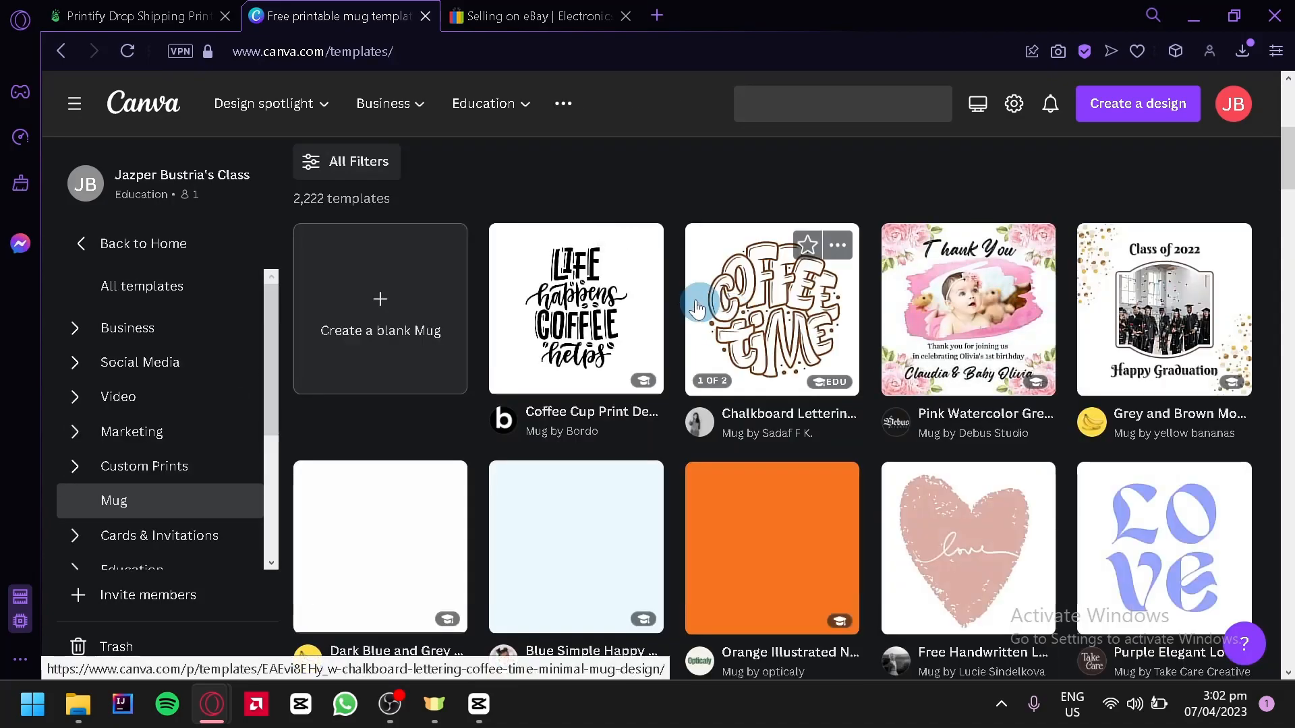
Step: Look through the mug templates and create a blank Mug design
click(177, 16)
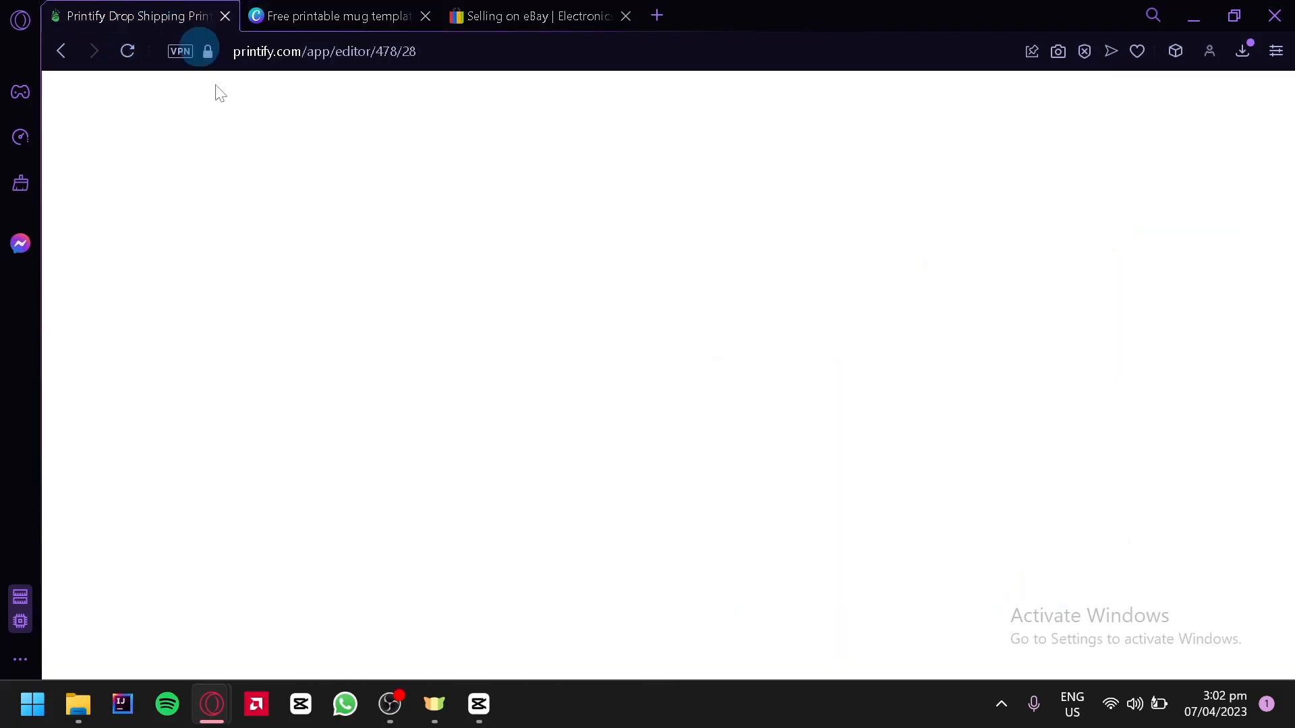
click(351, 15)
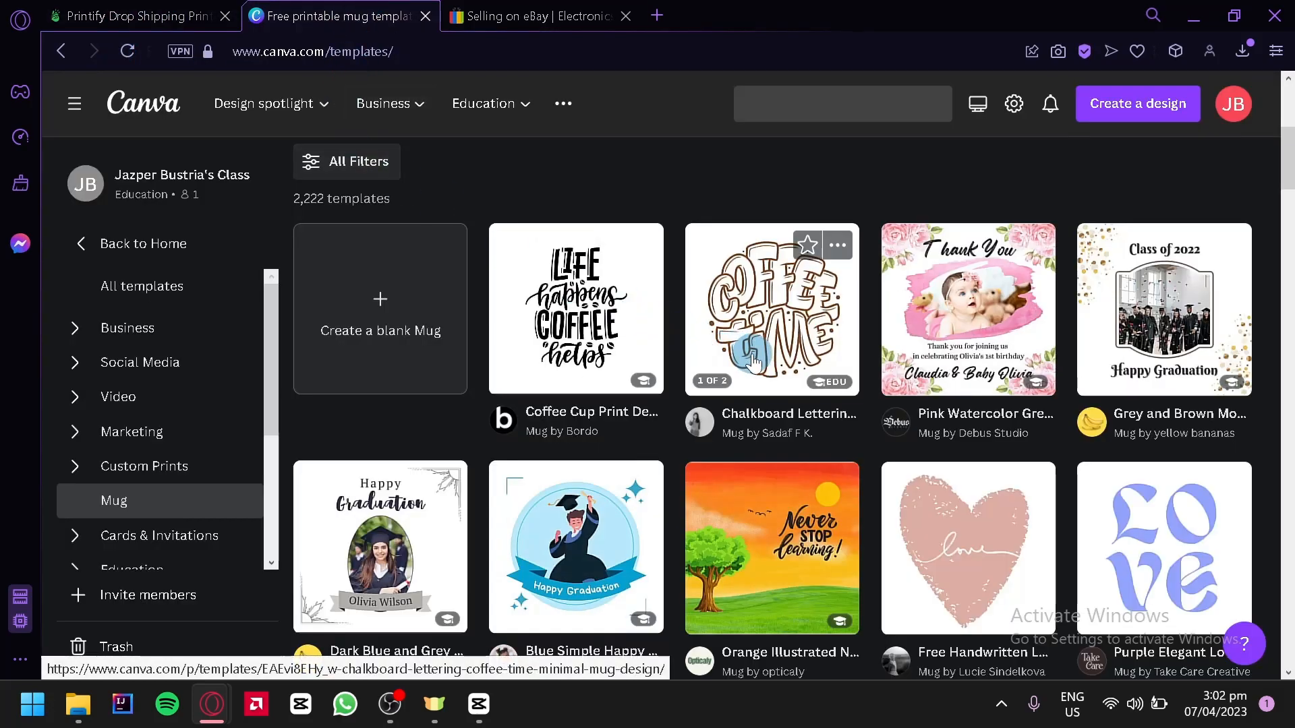
scroll(753, 378, down, 2)
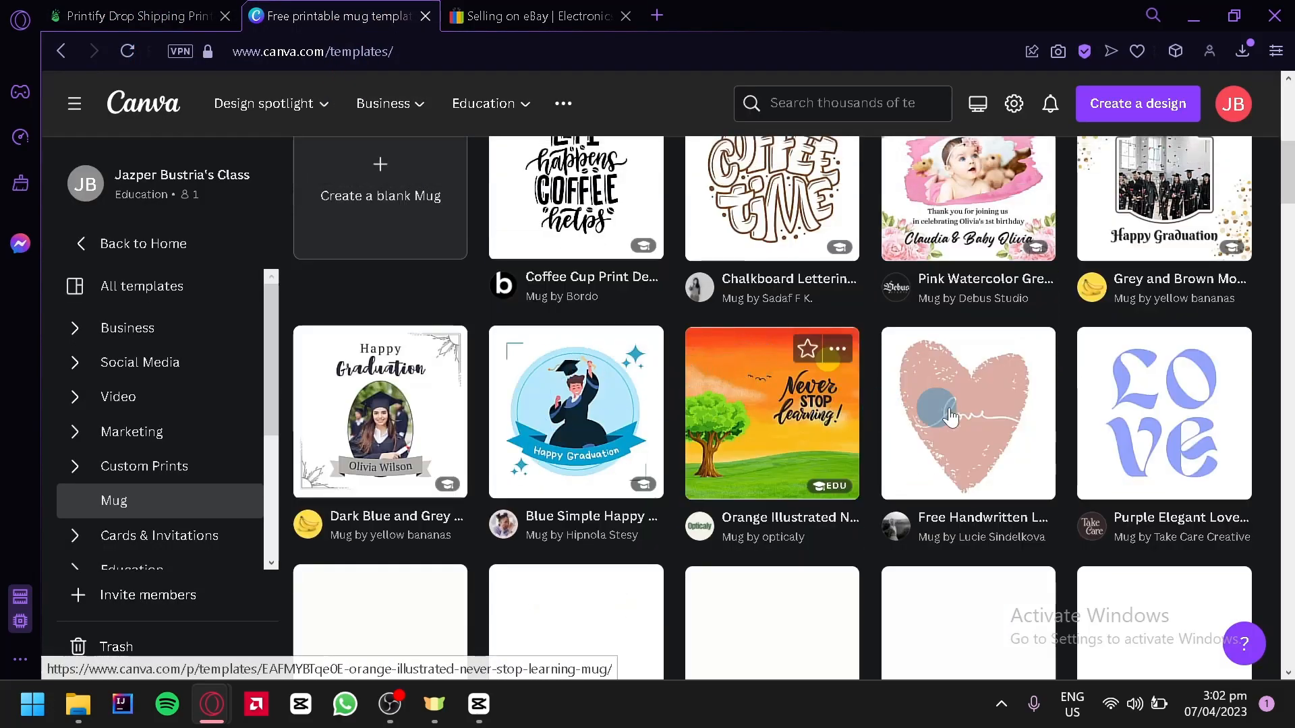
scroll(1032, 405, down, 4)
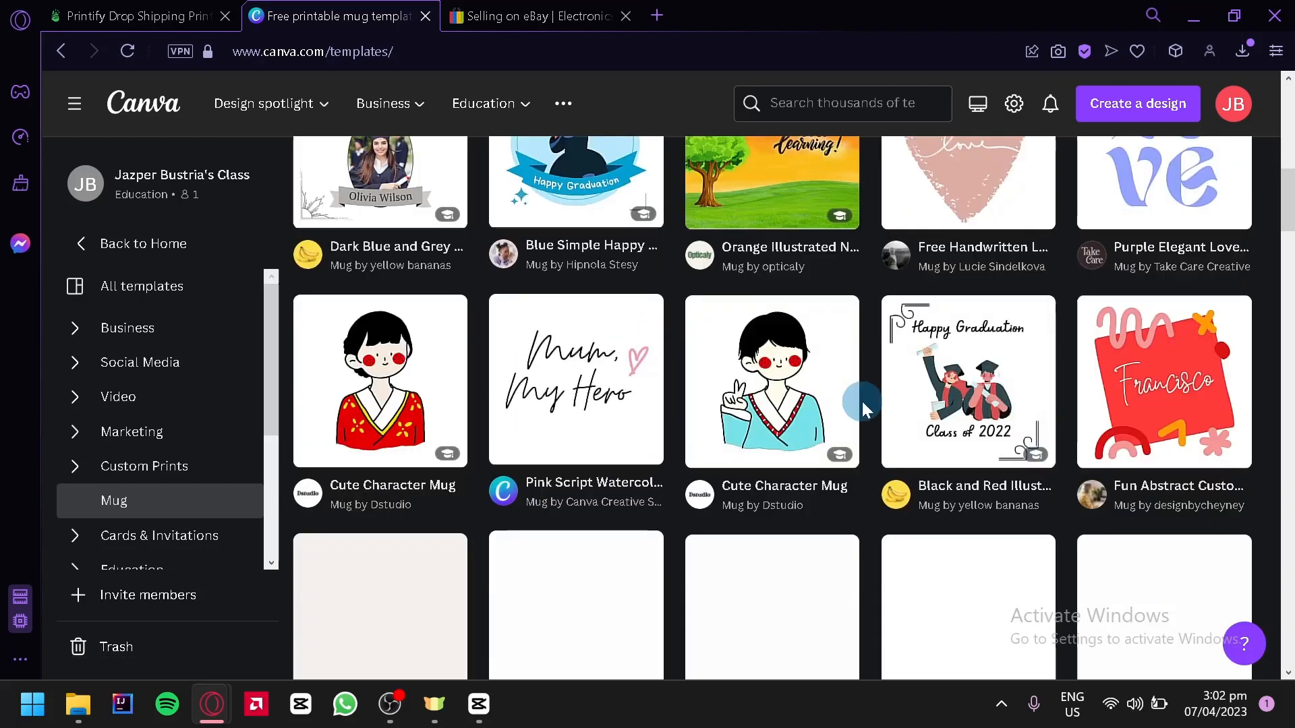
scroll(864, 419, up, 6)
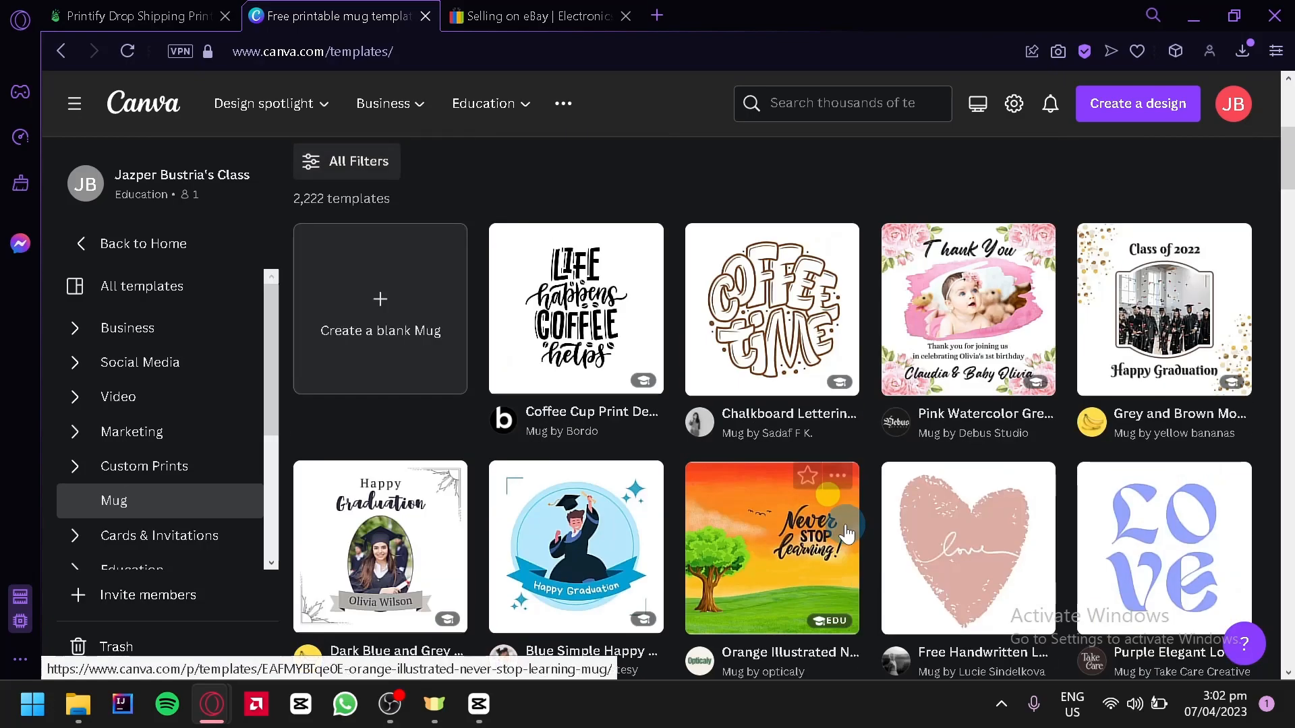
click(356, 344)
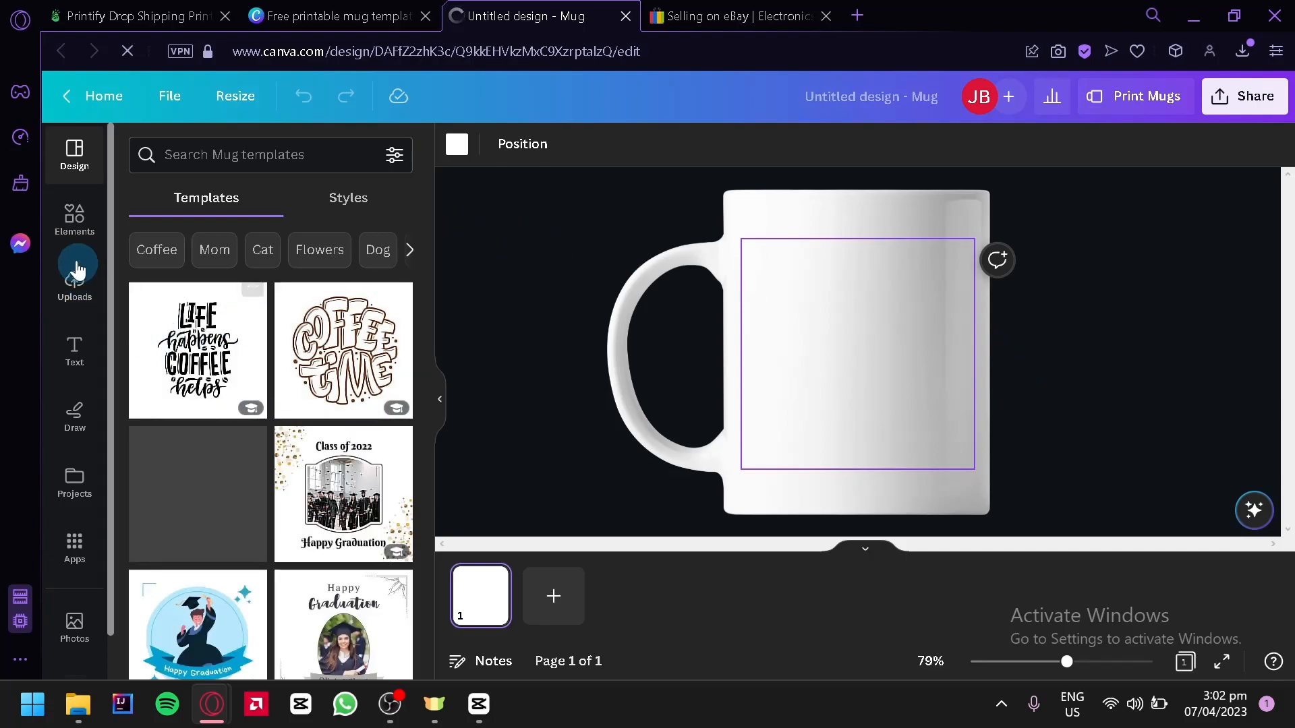
Step: Search the design elements for "fruits" and show all matching graphics
click(76, 220)
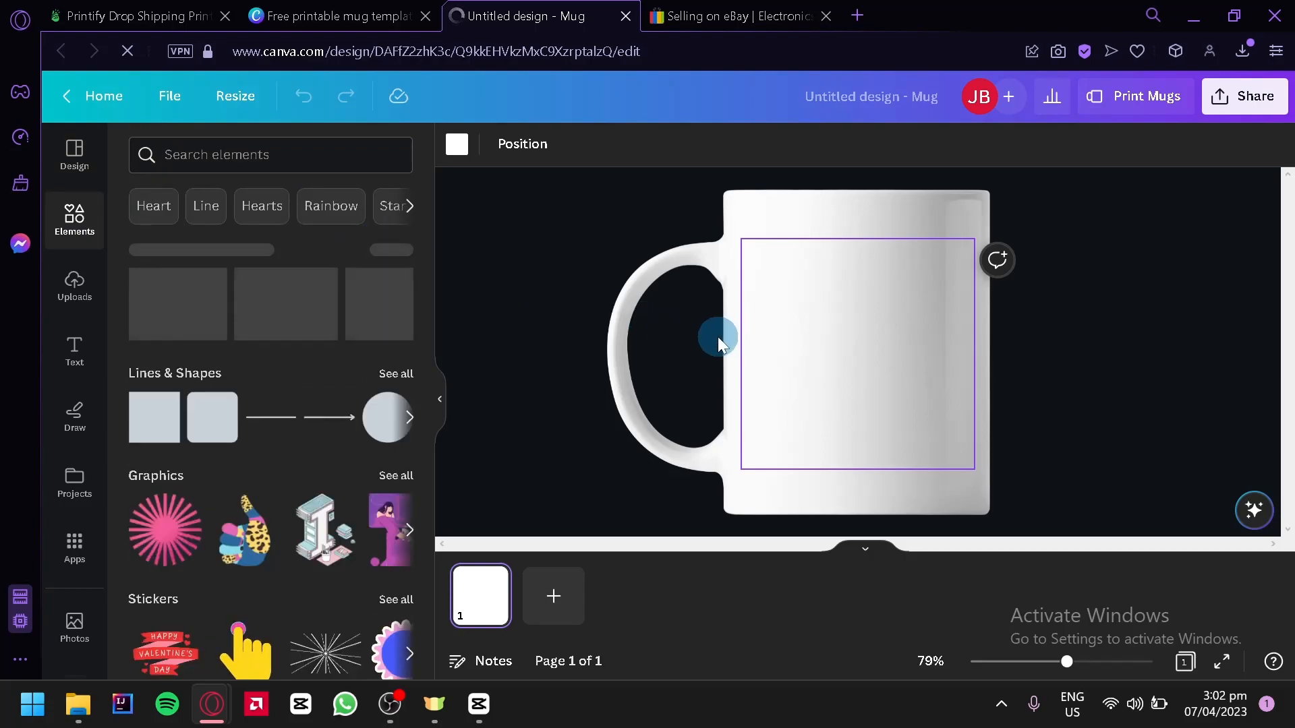
drag(166, 345, 894, 337)
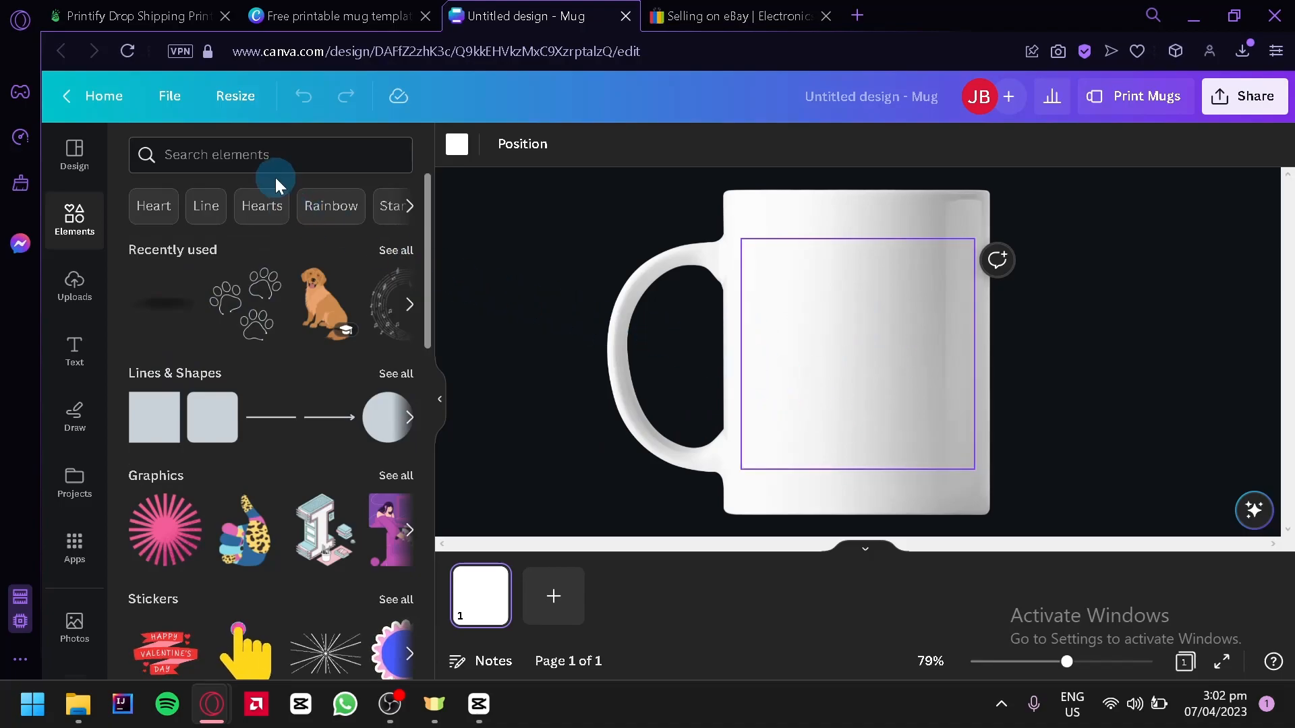
click(259, 155)
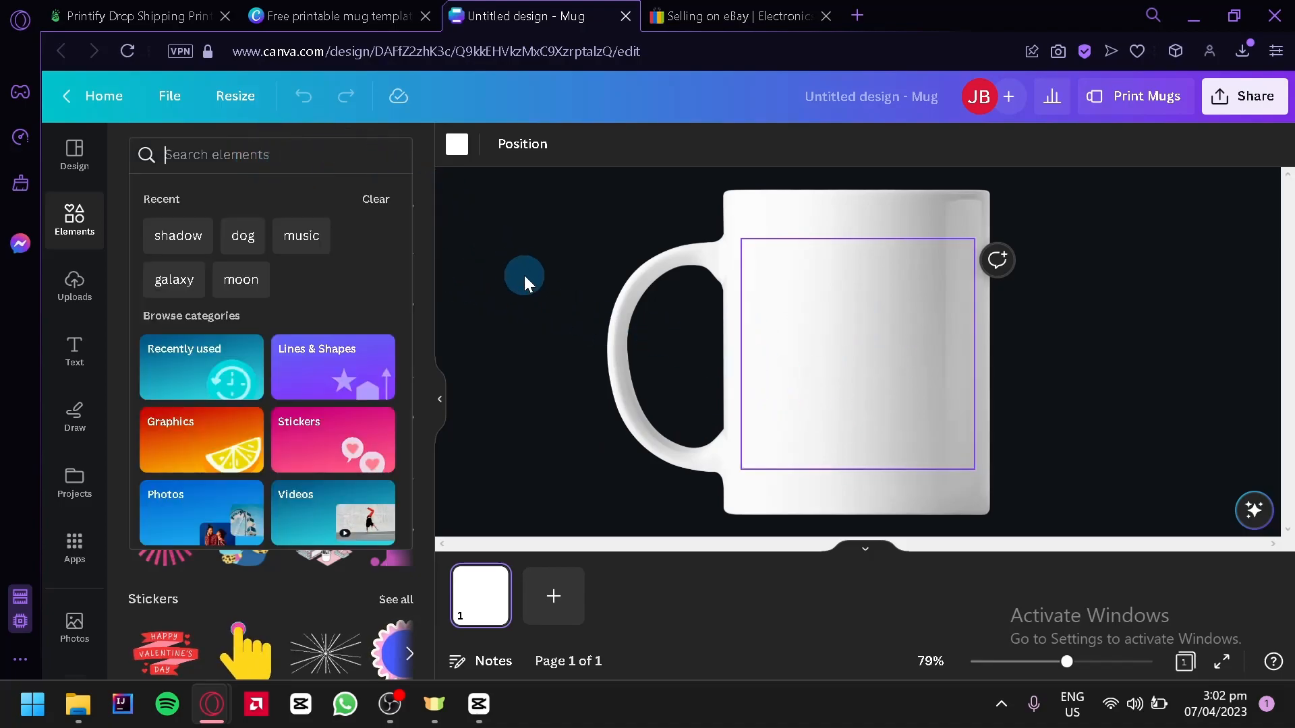
text(fruits)
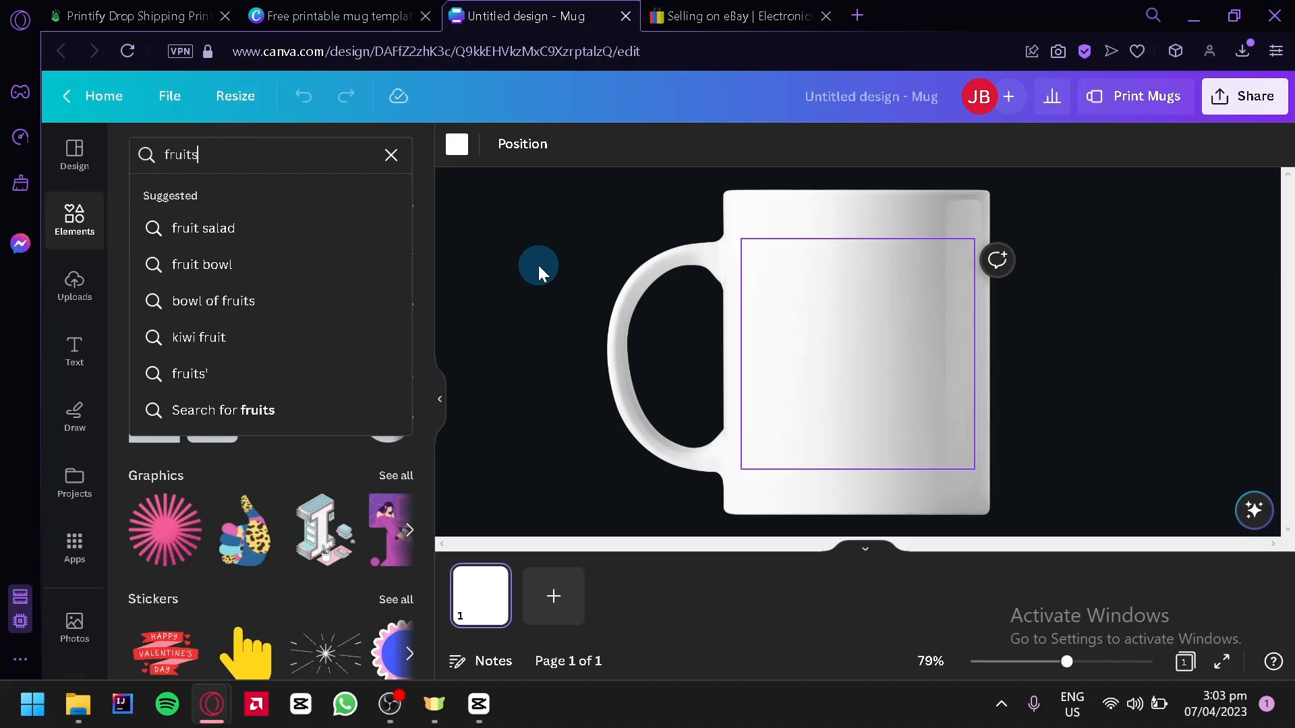
key(Return)
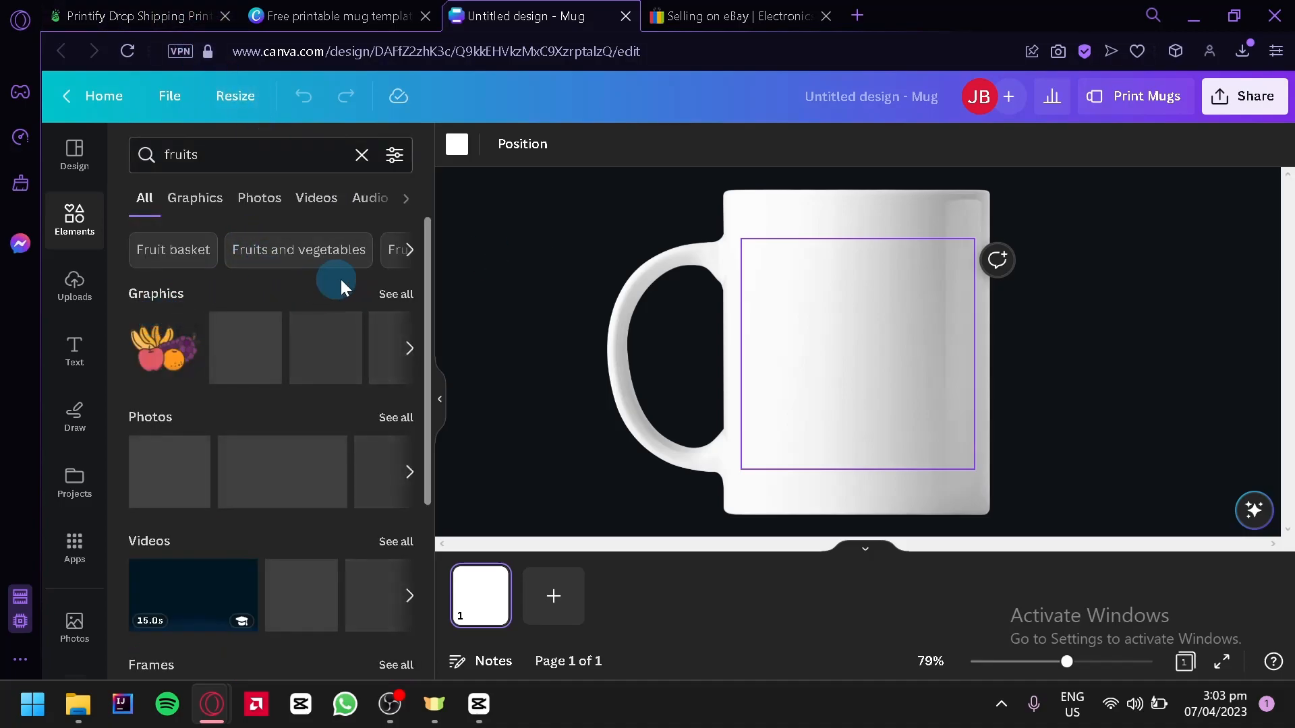
click(397, 294)
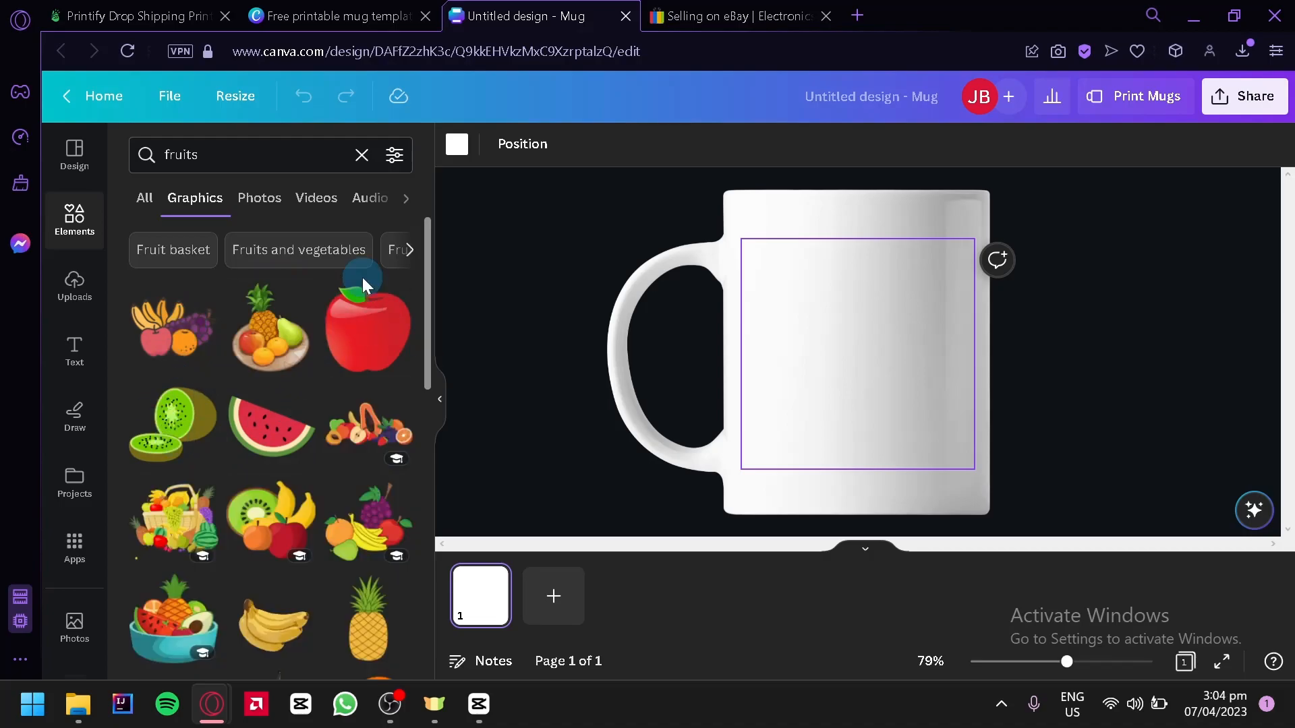
Step: Add the banana bunch graphic to the mug and enlarge it to fill the print area
scroll(350, 336, down, 2)
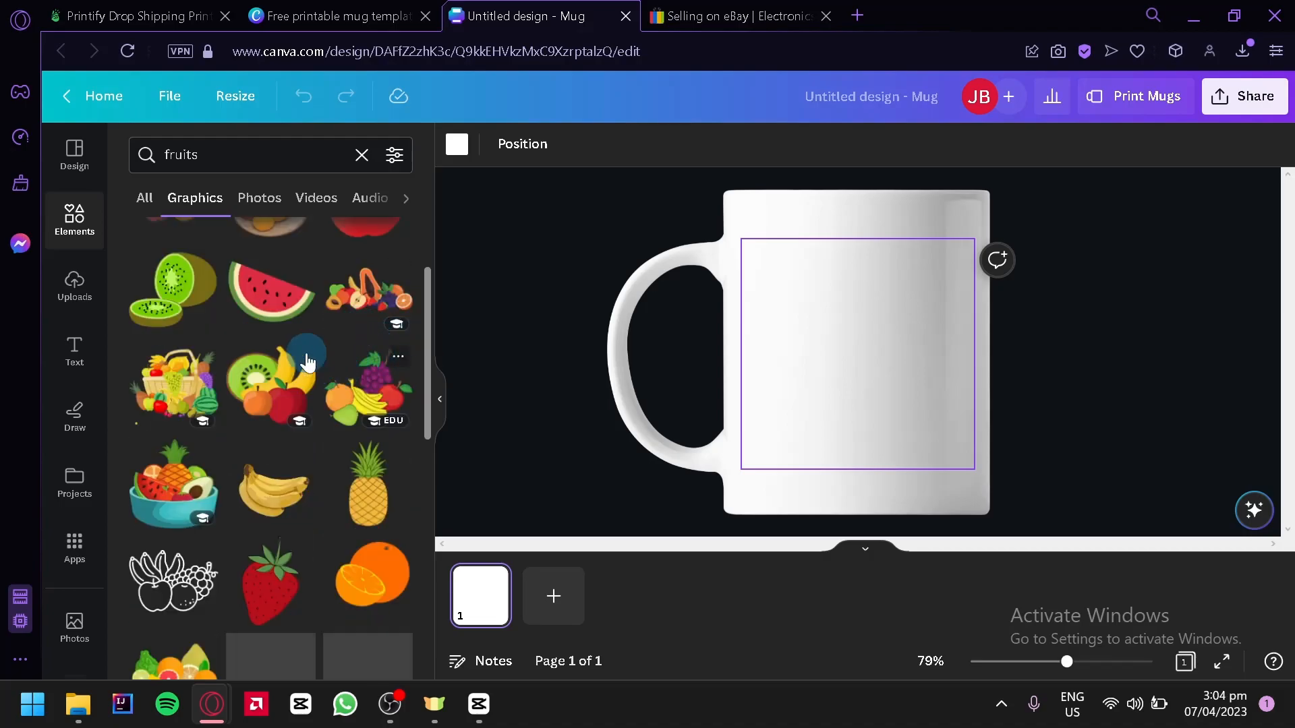
scroll(261, 413, up, 2)
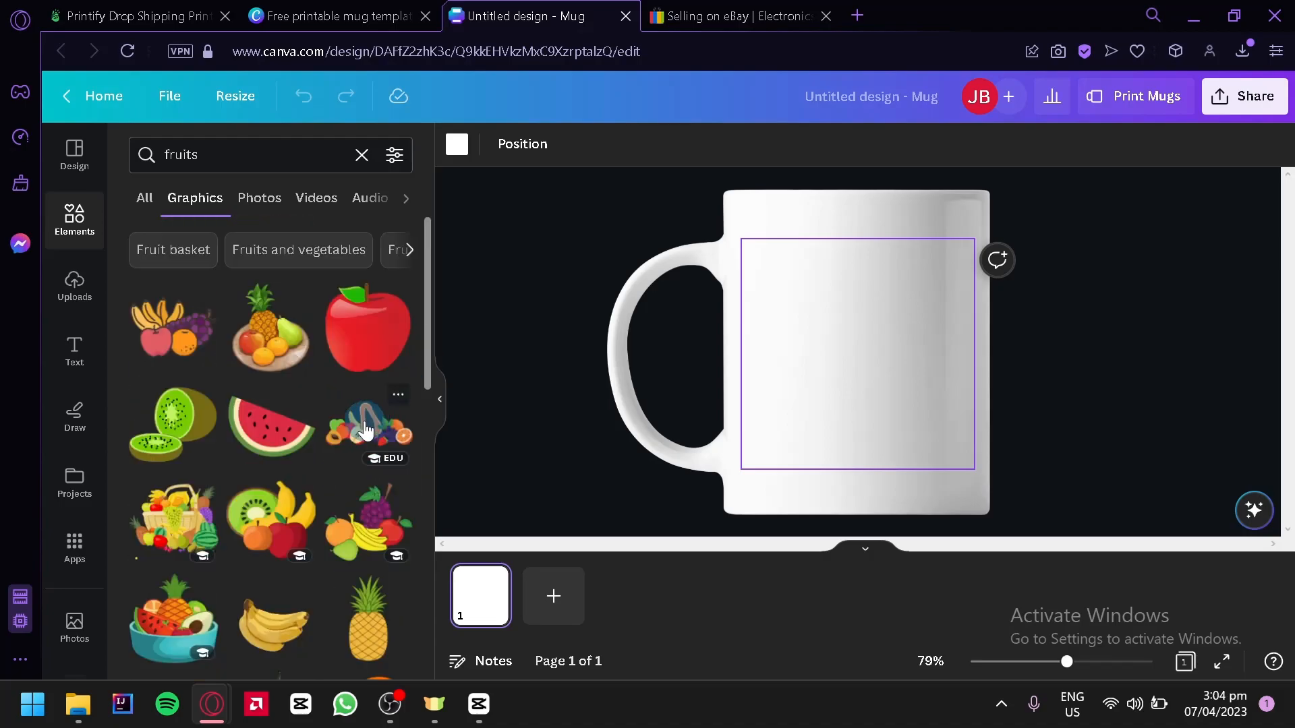
scroll(258, 391, down, 2)
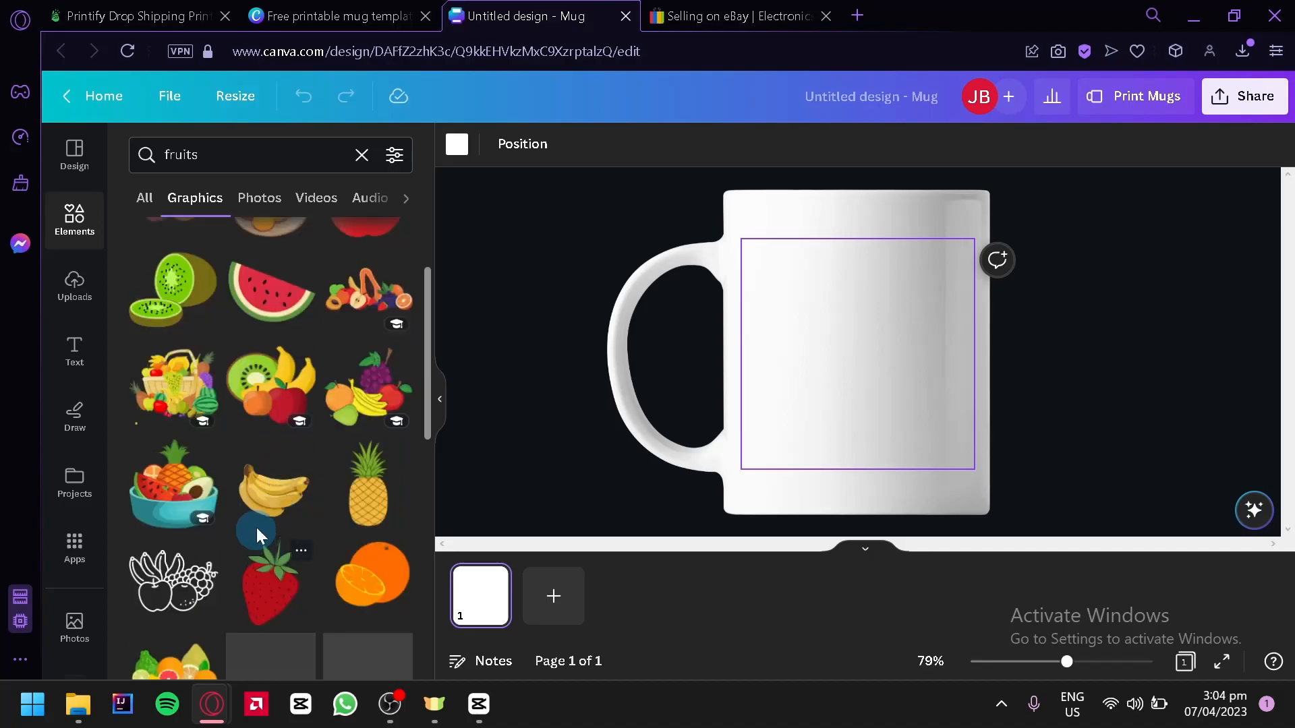
click(272, 496)
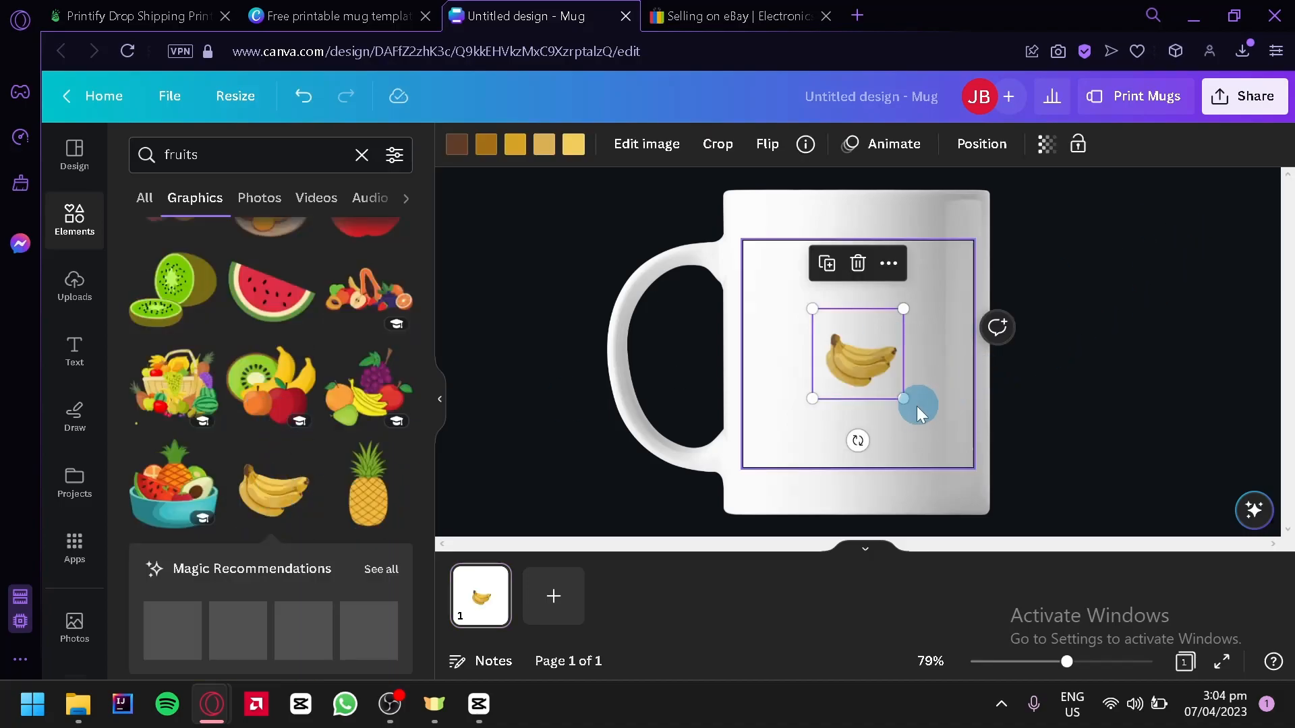
drag(904, 391, 1012, 506)
drag(925, 451, 836, 327)
drag(942, 407, 978, 454)
drag(904, 385, 895, 385)
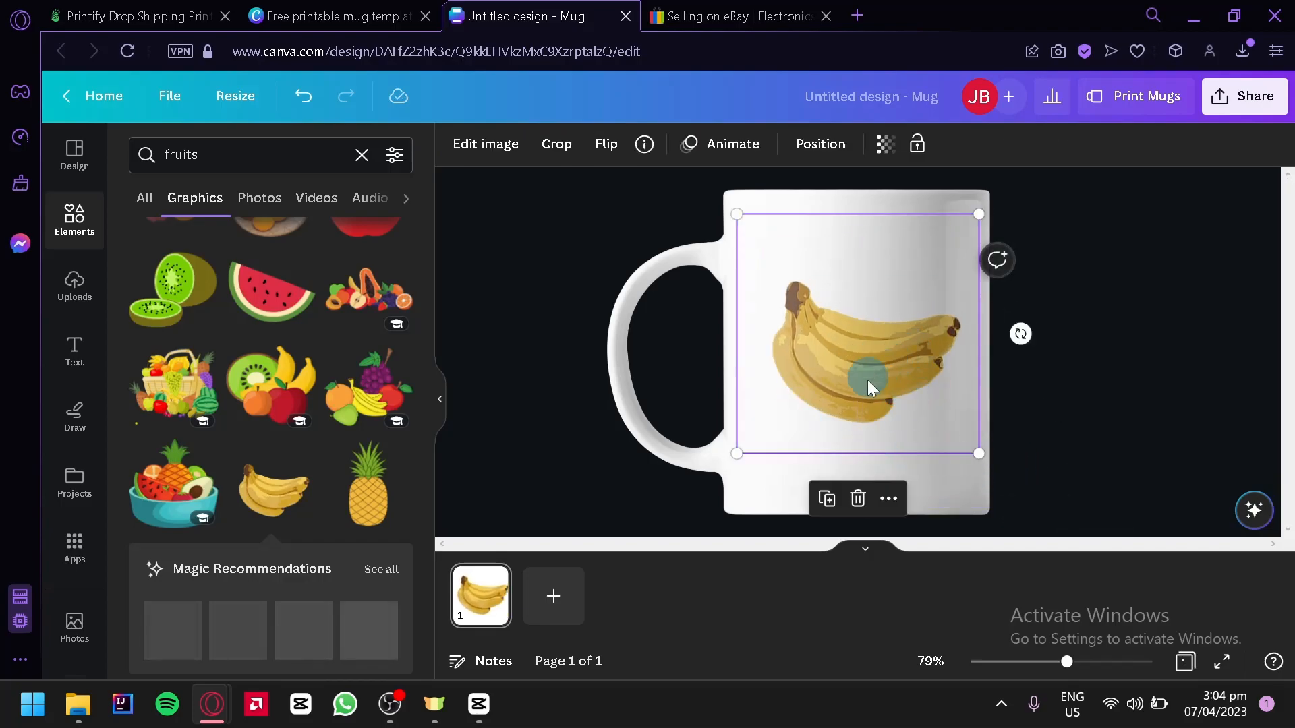
Step: Clear the element search and duplicate the banana graphic, placing the copy slightly offset over the original
click(361, 159)
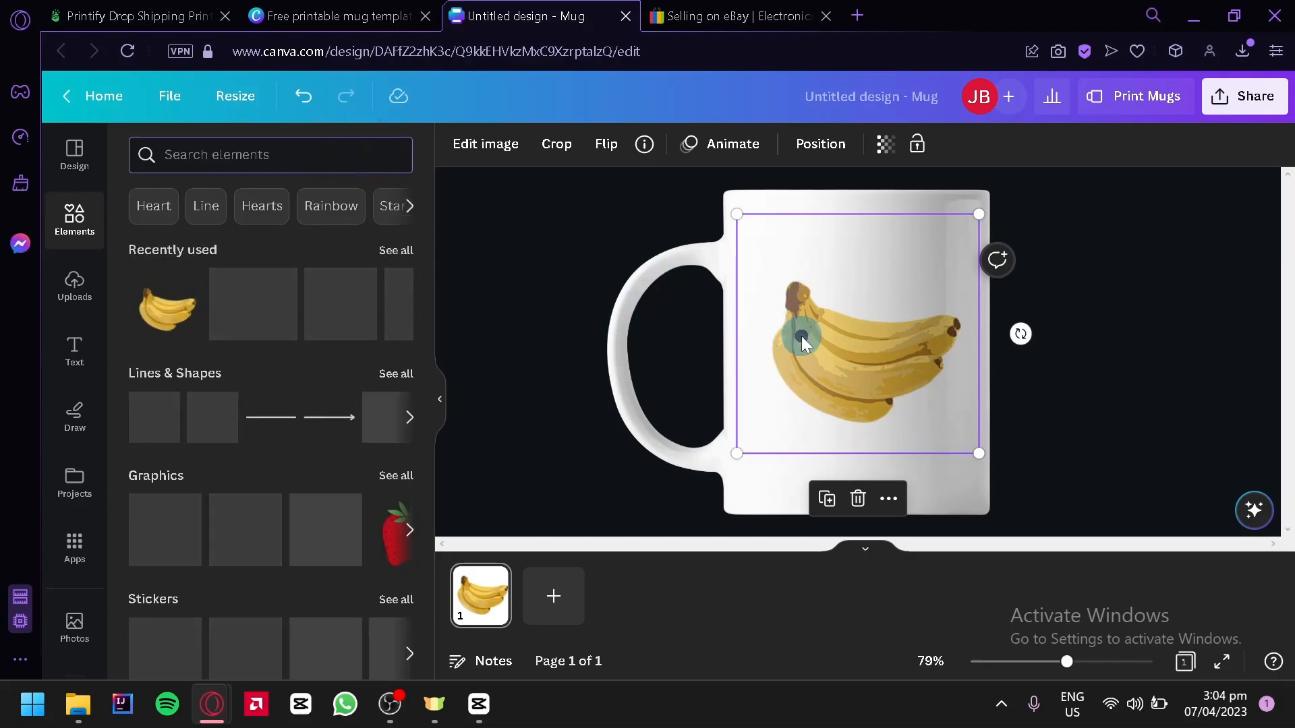
click(489, 603)
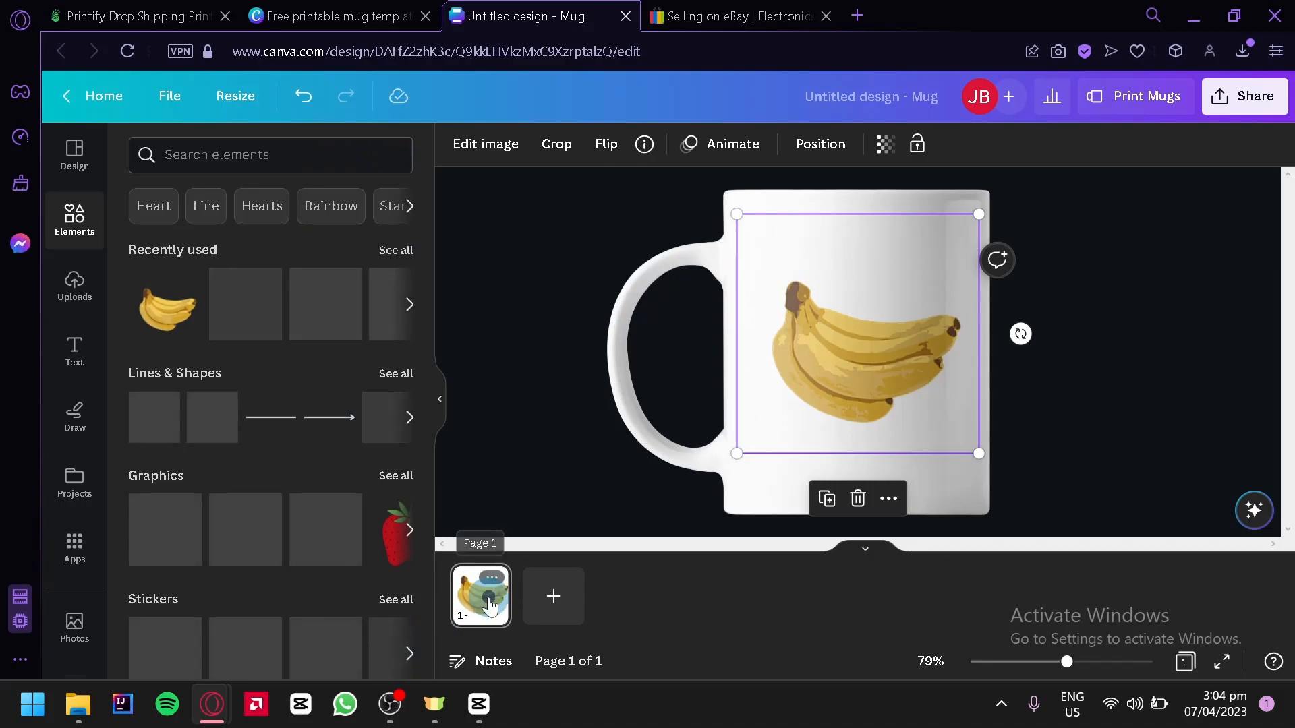
click(912, 328)
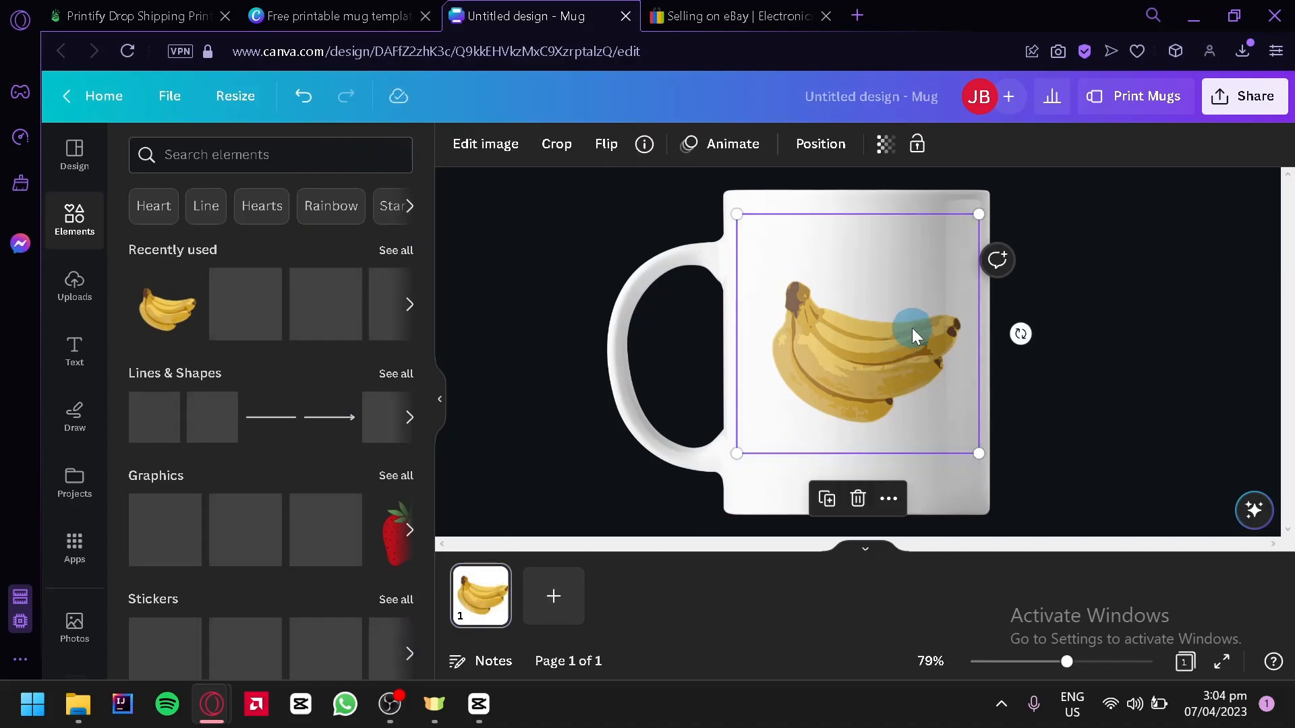
drag(914, 328, 855, 375)
click(502, 145)
click(849, 339)
Step: Recolor all five colors of the banana copy to black
click(457, 144)
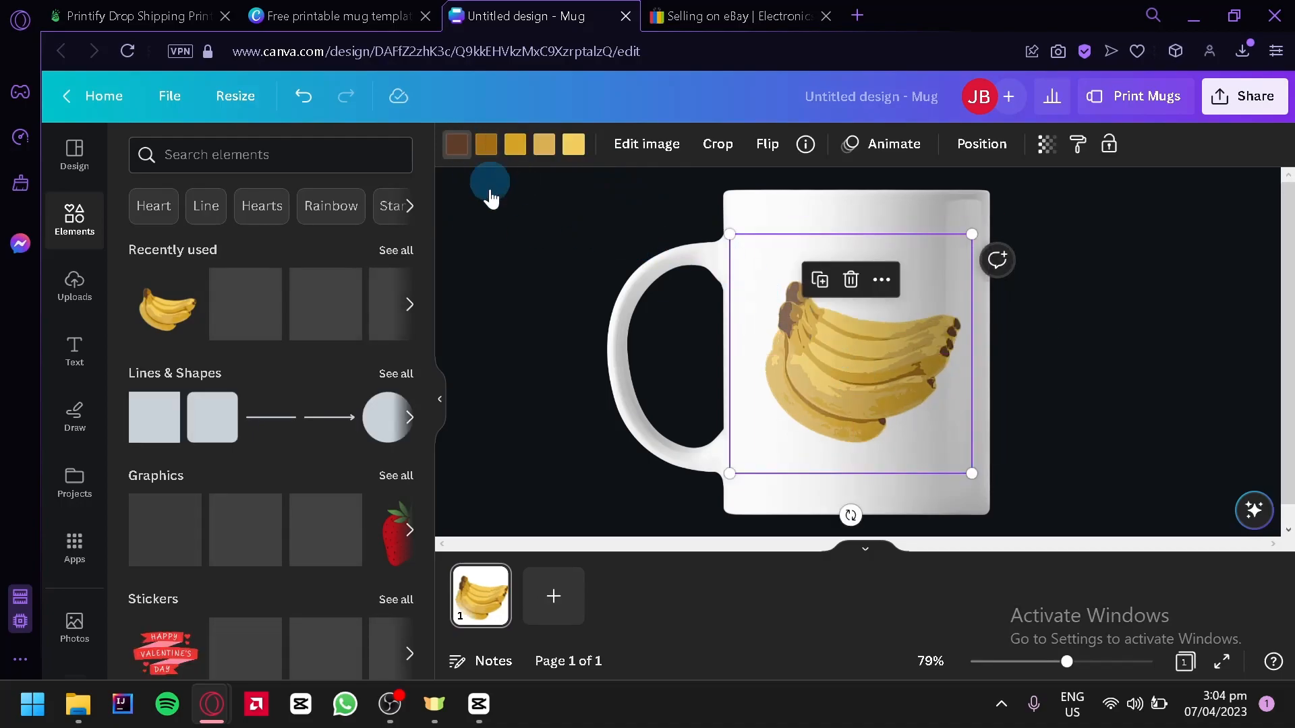
click(156, 584)
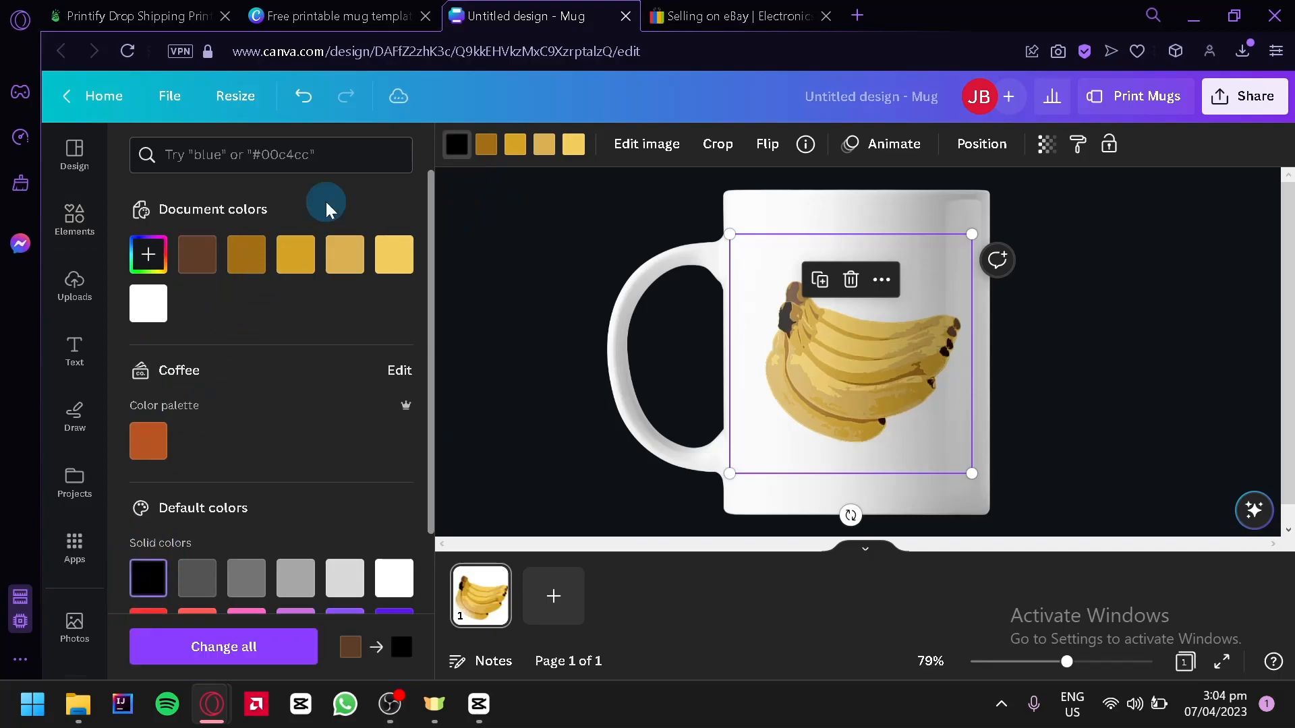
click(485, 144)
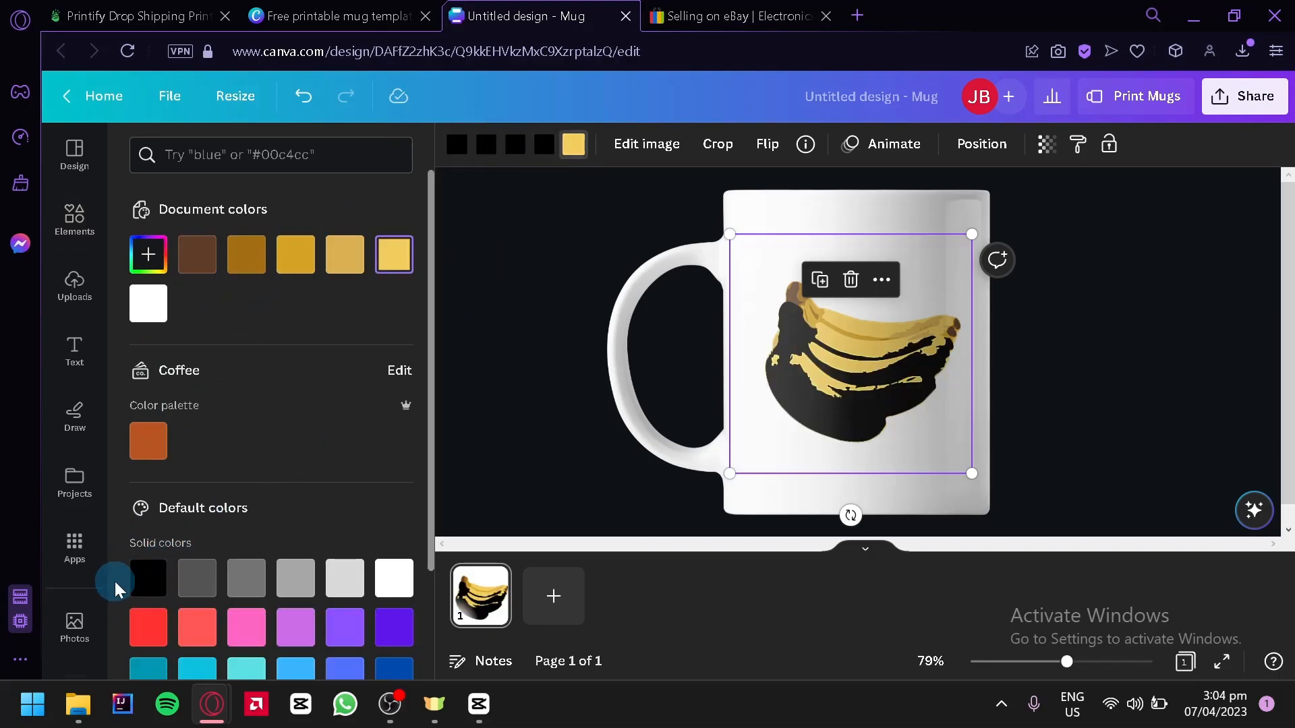
click(147, 580)
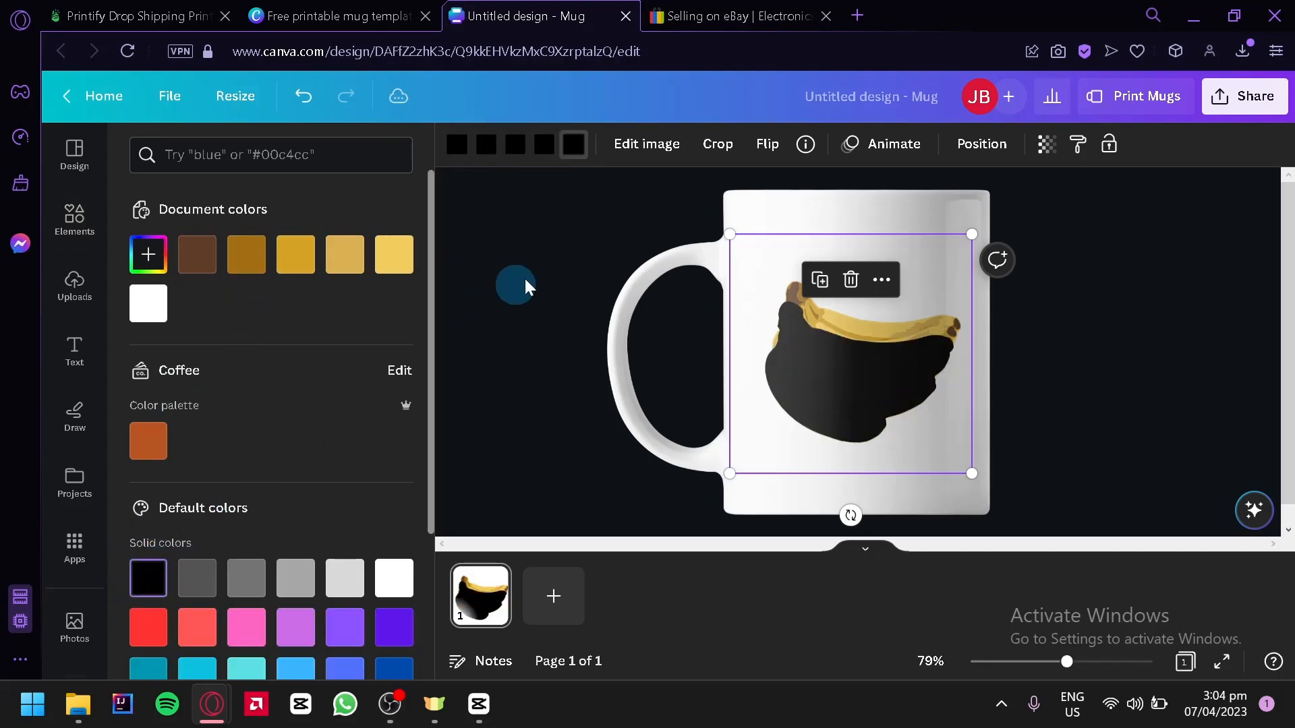
Step: Enlarge the black banana copy to about 3.69 by 3.65 in and send it behind the original as an outline
mouse_move(822, 386)
mouse_down()
mouse_move(824, 355)
mouse_move(821, 367)
mouse_up()
drag(970, 220, 983, 215)
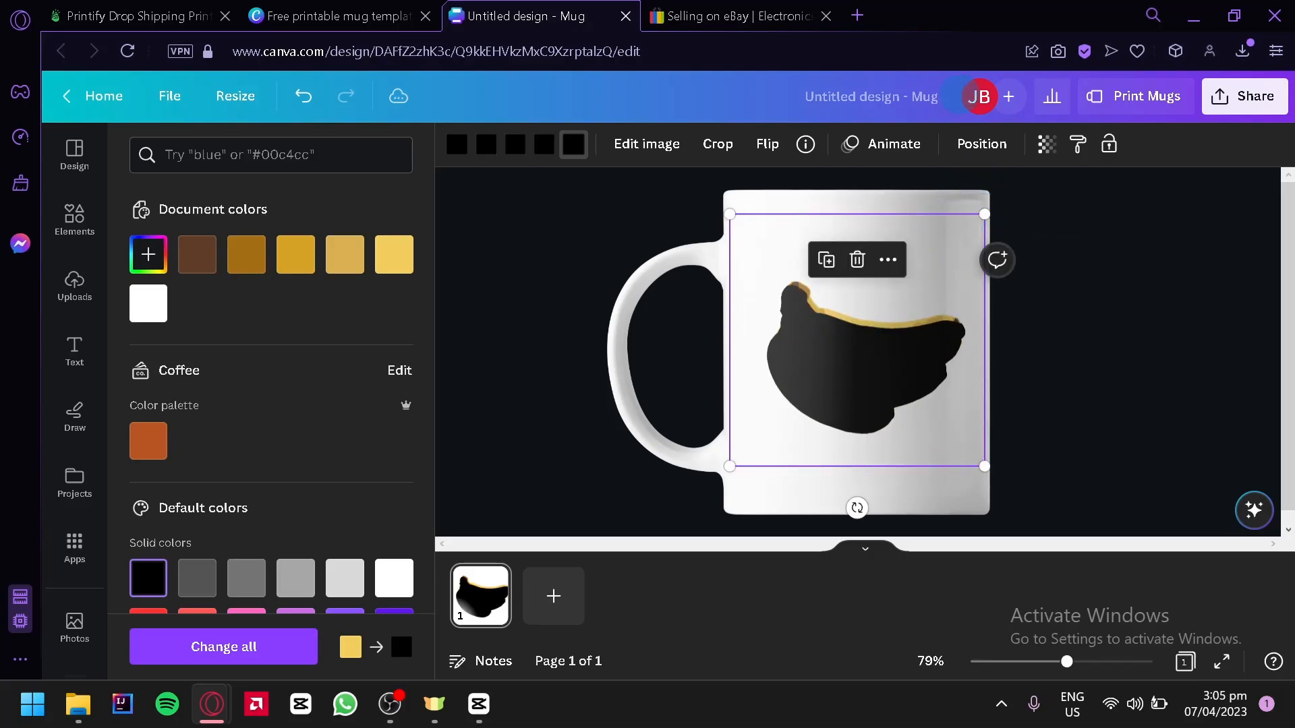
click(985, 145)
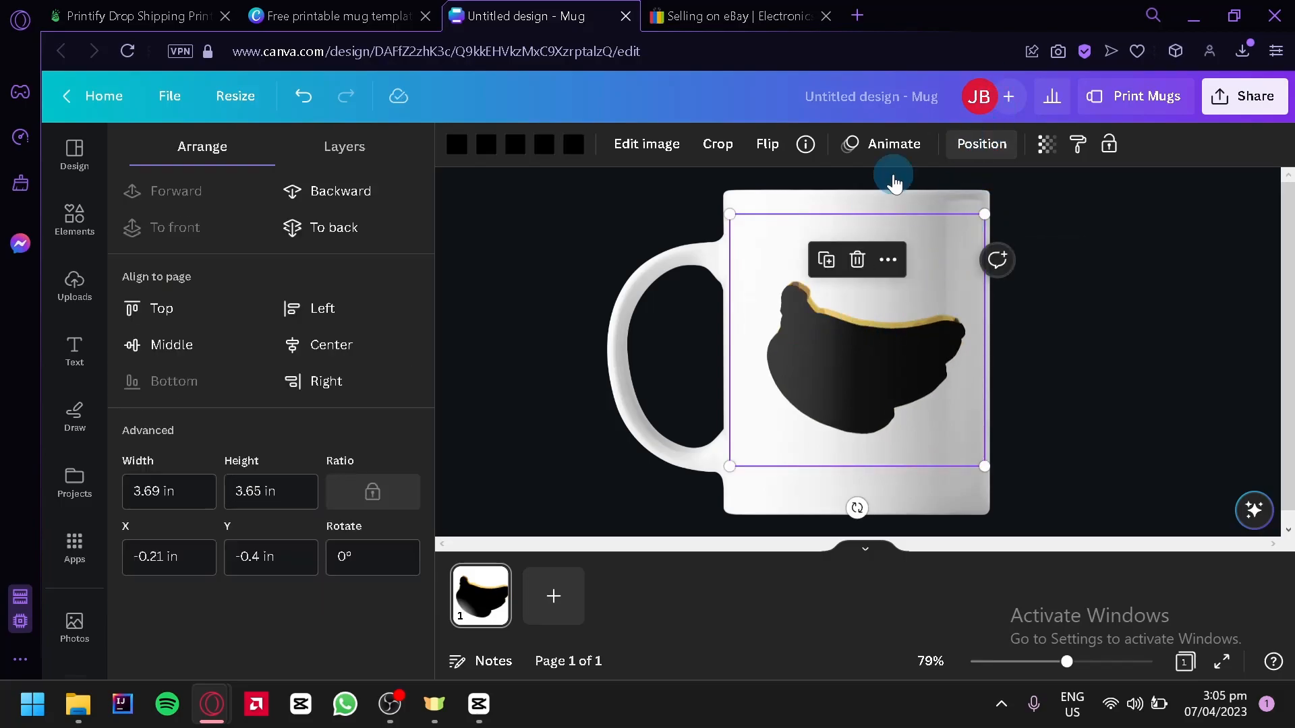
click(323, 227)
click(771, 329)
drag(876, 356, 875, 365)
click(1123, 378)
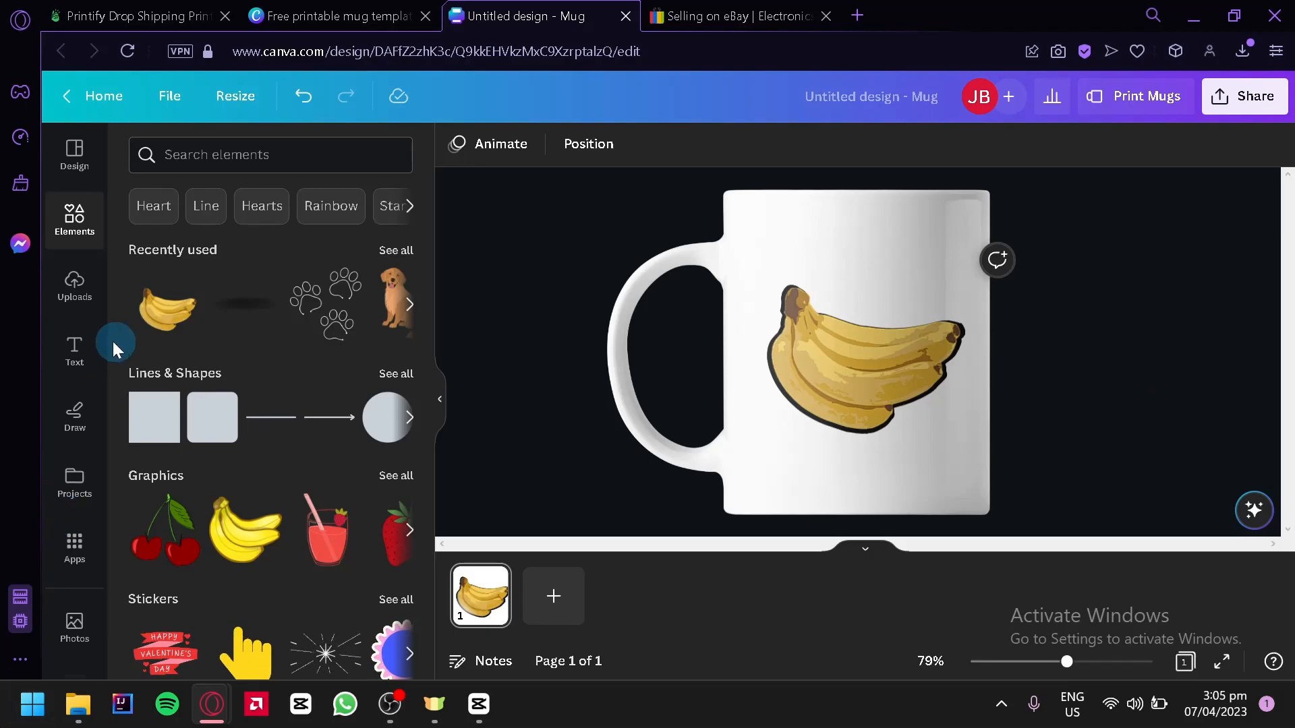
Step: Browse the font combinations and add the "FEELIN' CUTE" text style to the mug
click(75, 351)
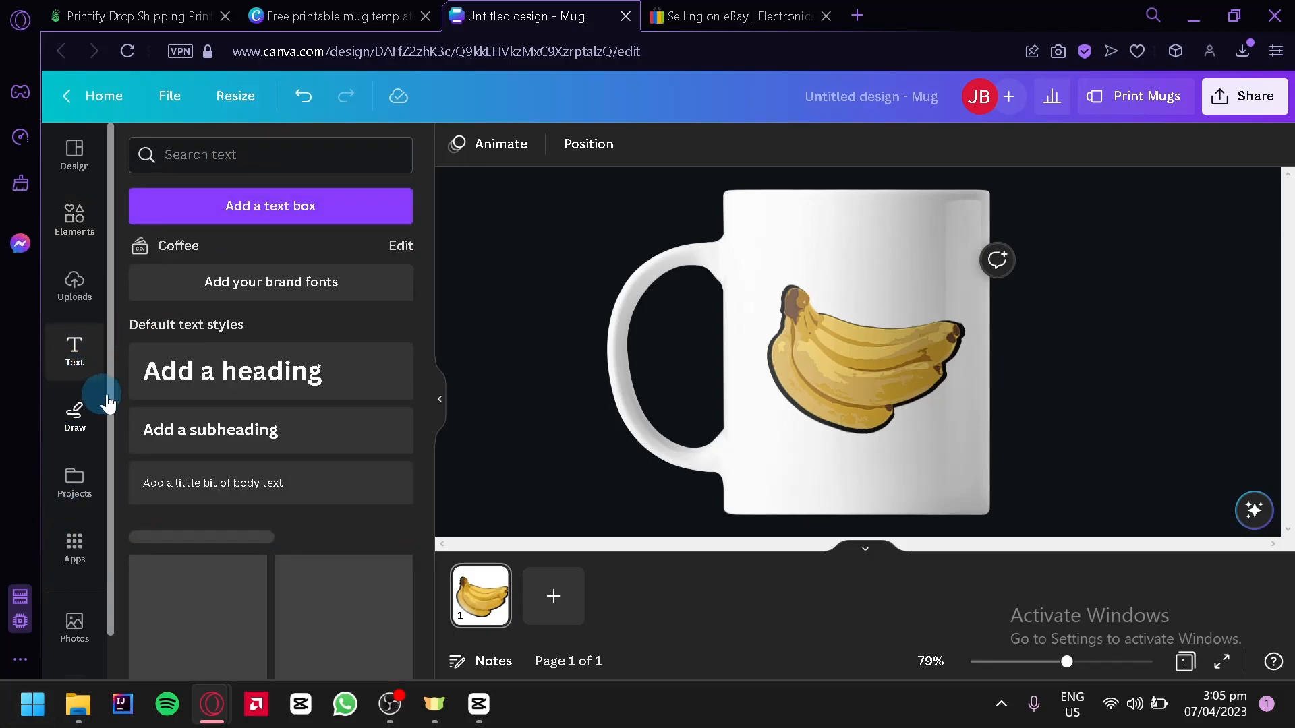
scroll(281, 347, down, 2)
scroll(231, 485, down, 2)
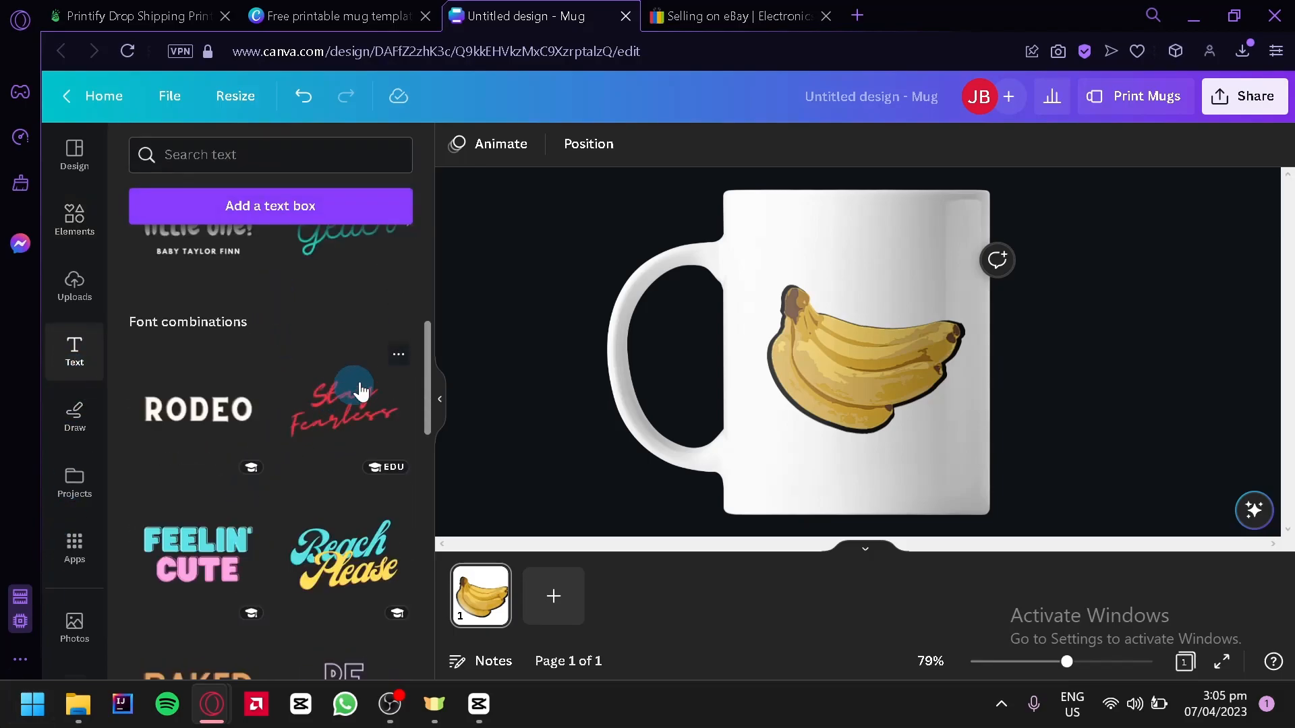
scroll(344, 398, up, 2)
scroll(338, 317, down, 2)
scroll(353, 376, down, 2)
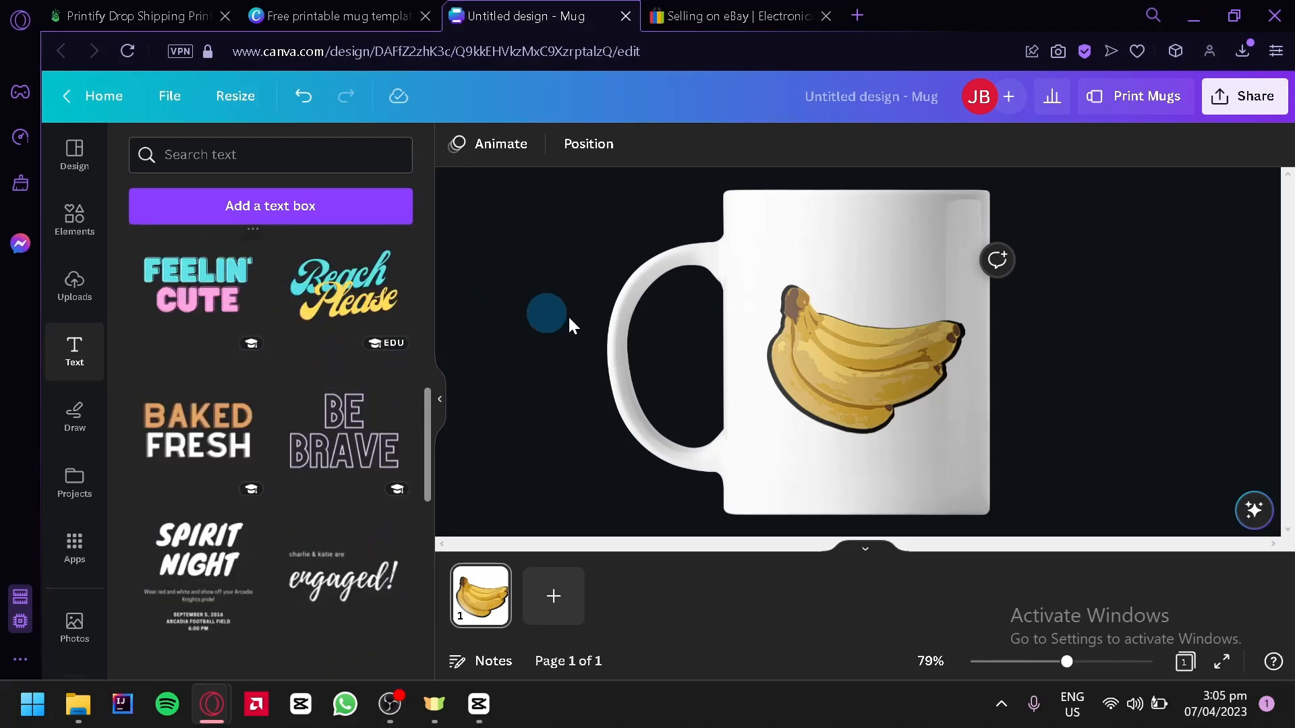
click(210, 314)
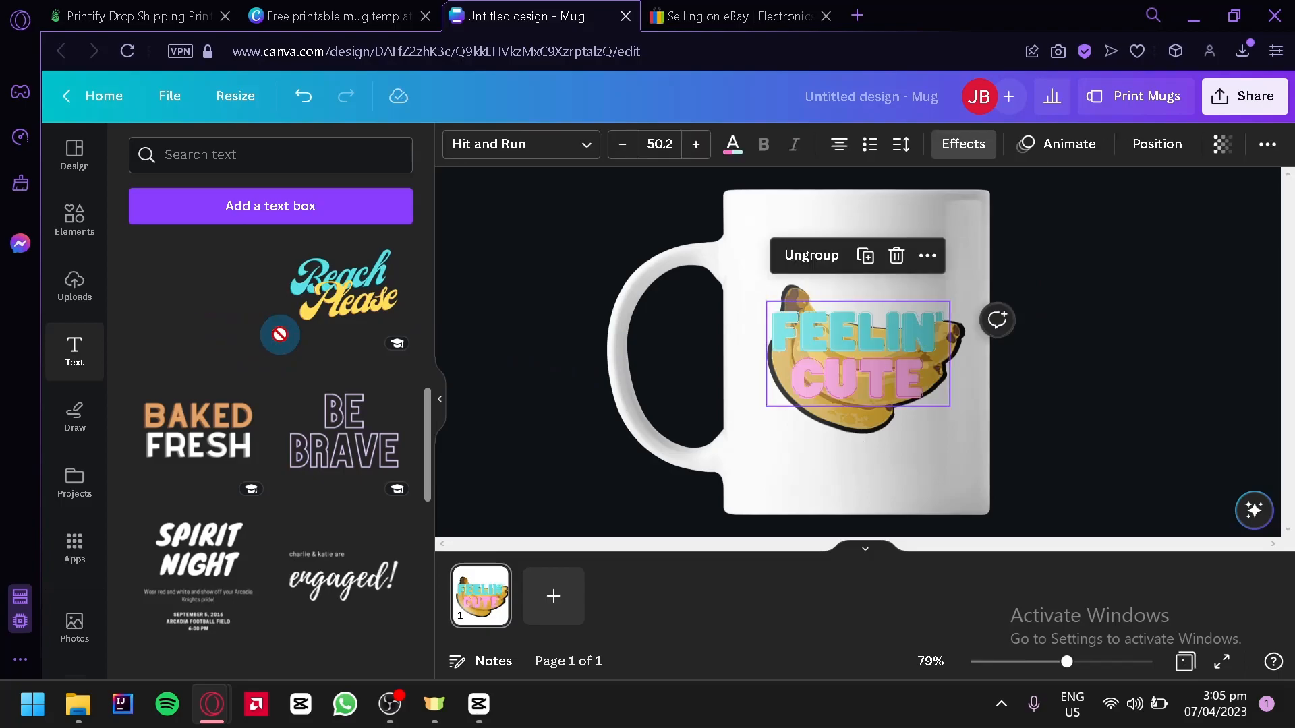
Step: Delete the "CUTE" line from the added text and replace the word "FEELIN" with "BANANA"
click(913, 350)
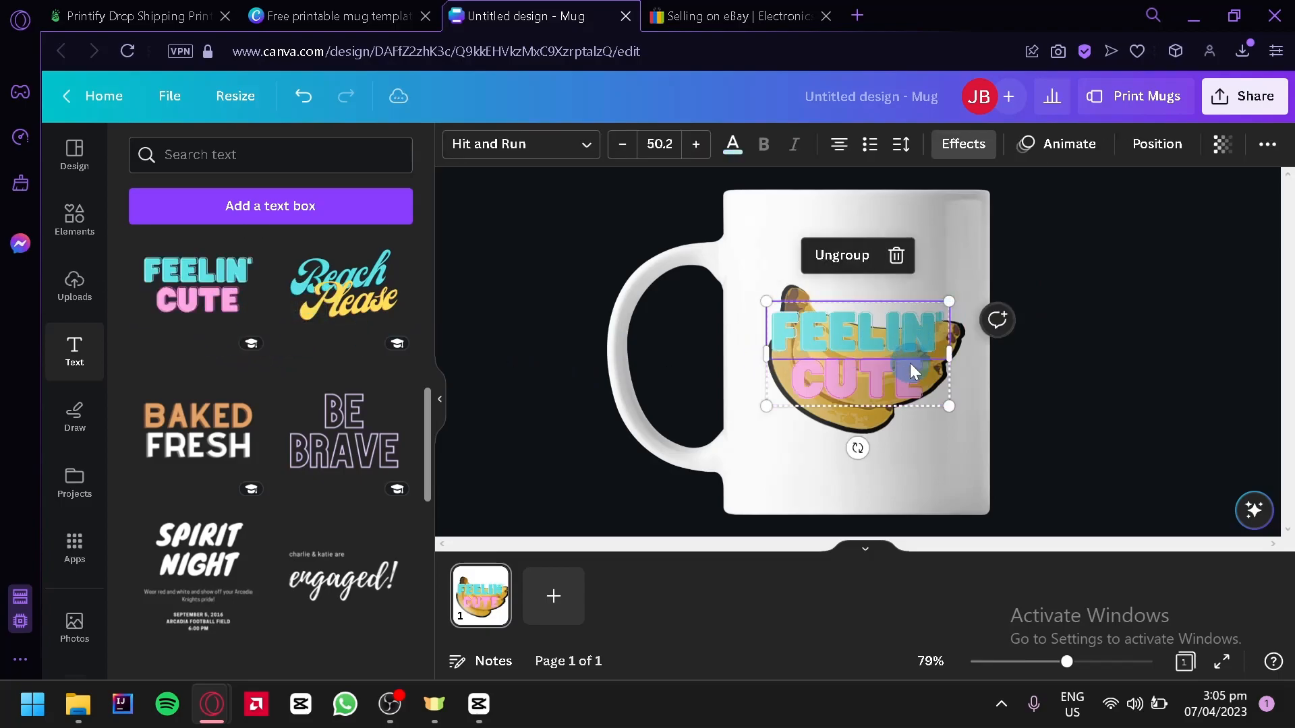
key(Delete)
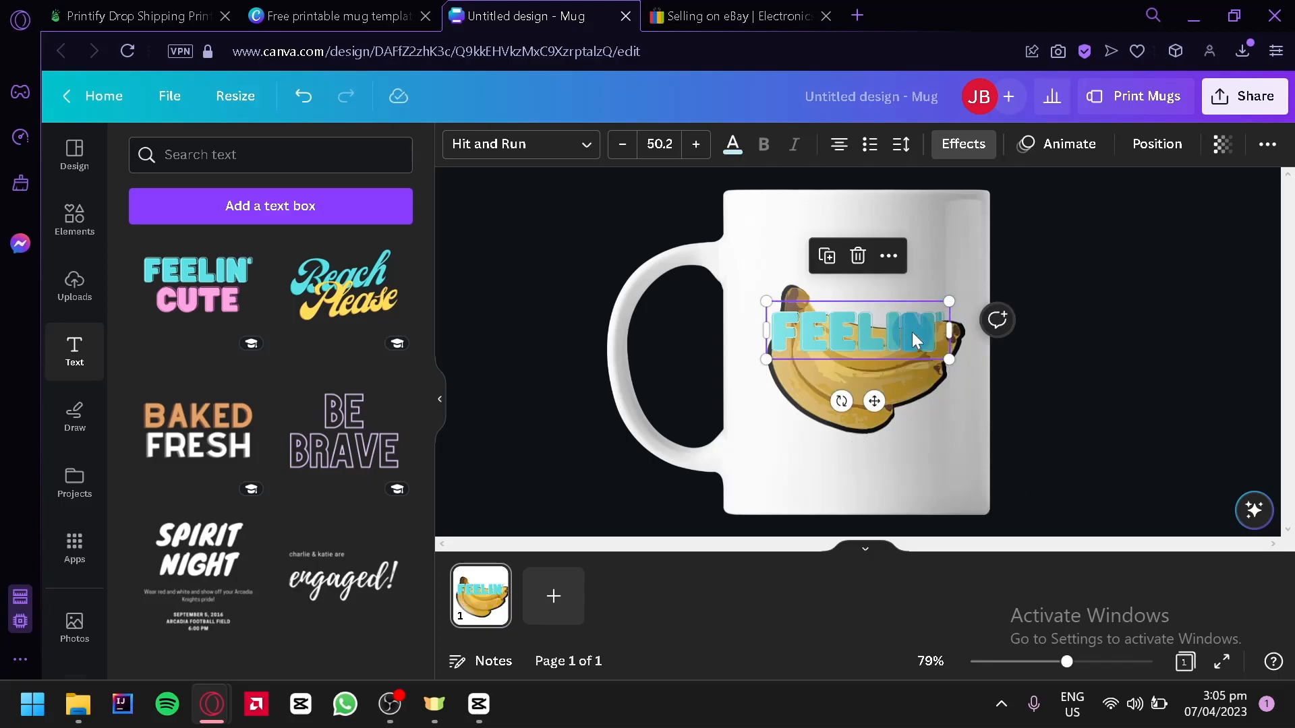
double_click(912, 332)
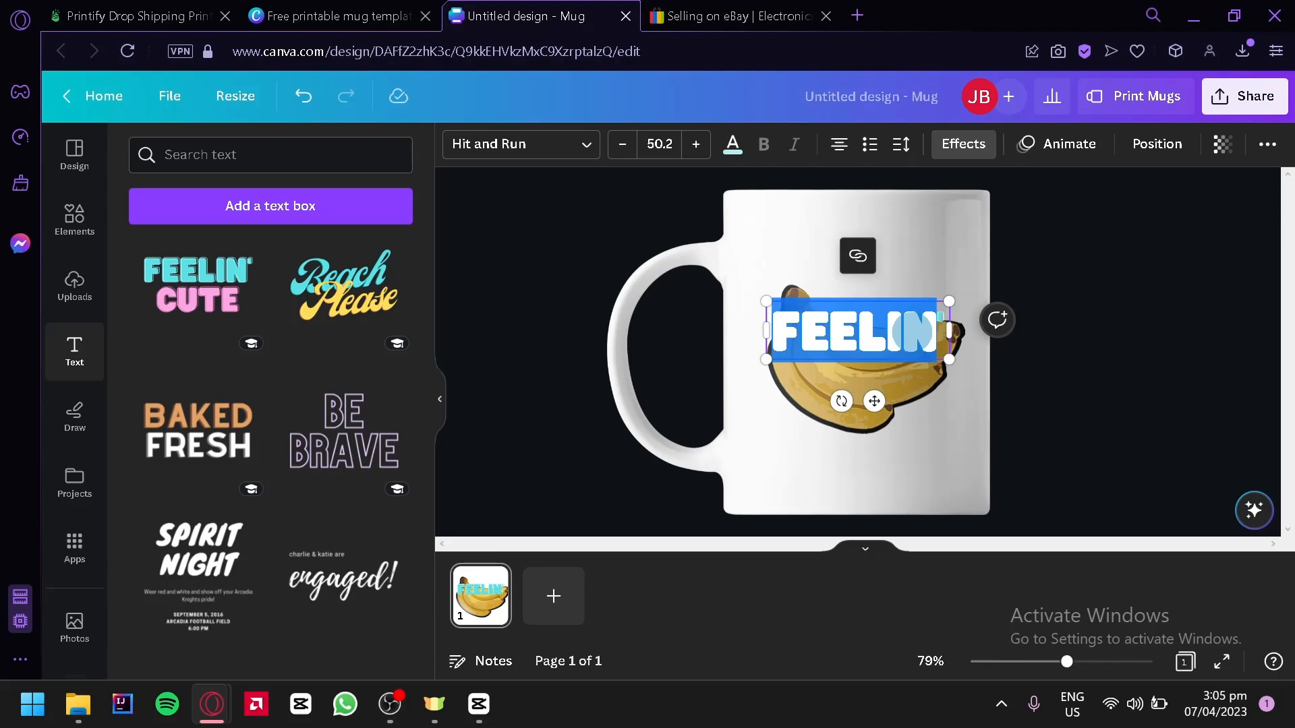
text(BANA)
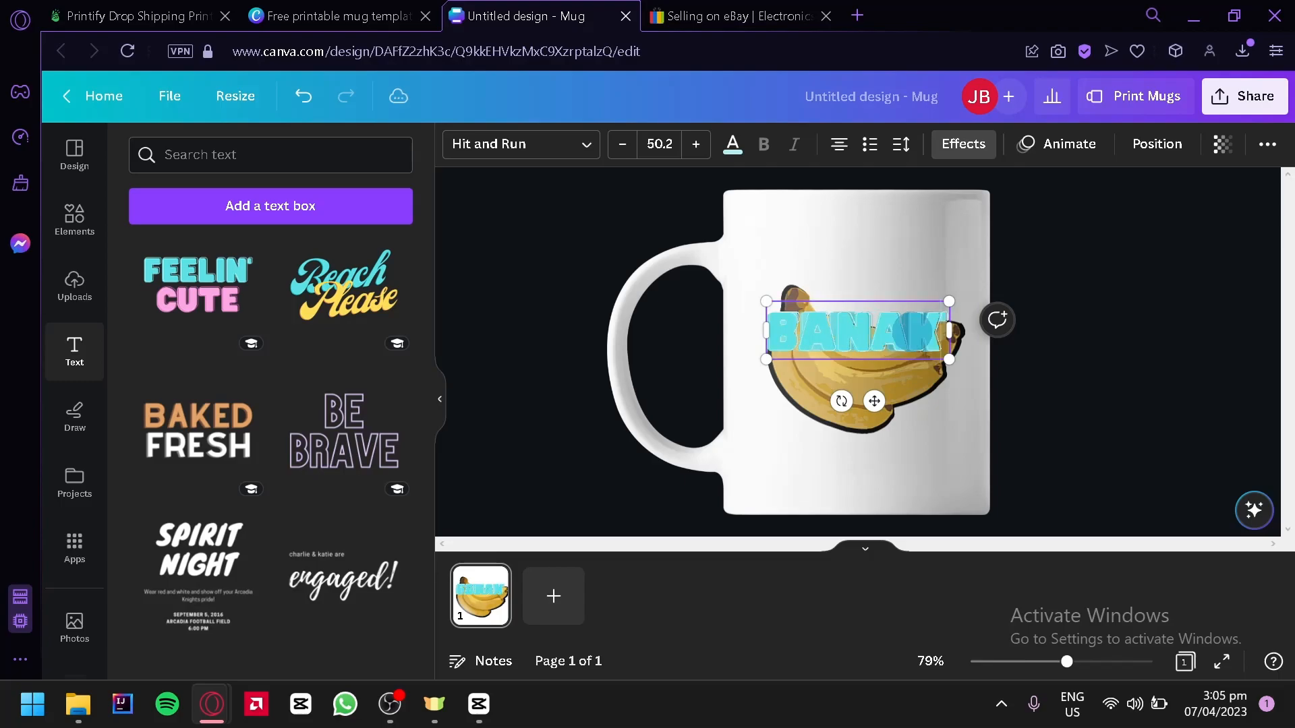
text(NA)
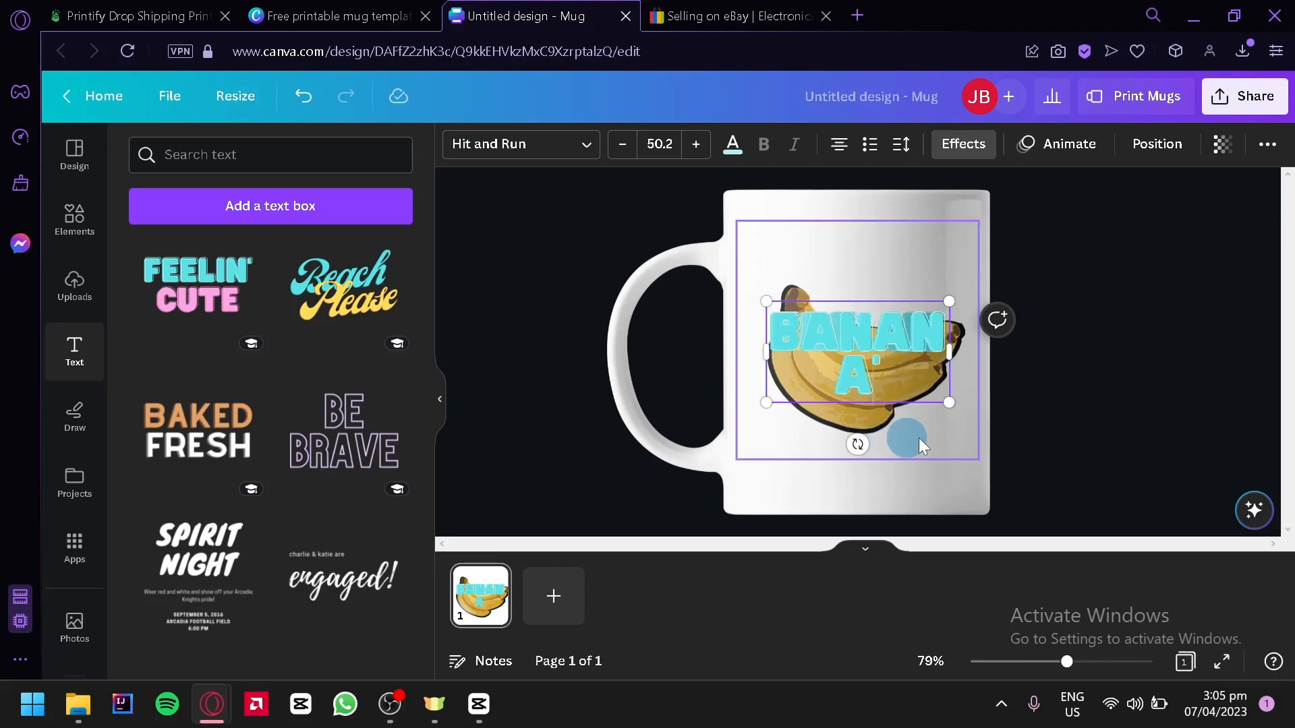
click(955, 396)
click(932, 356)
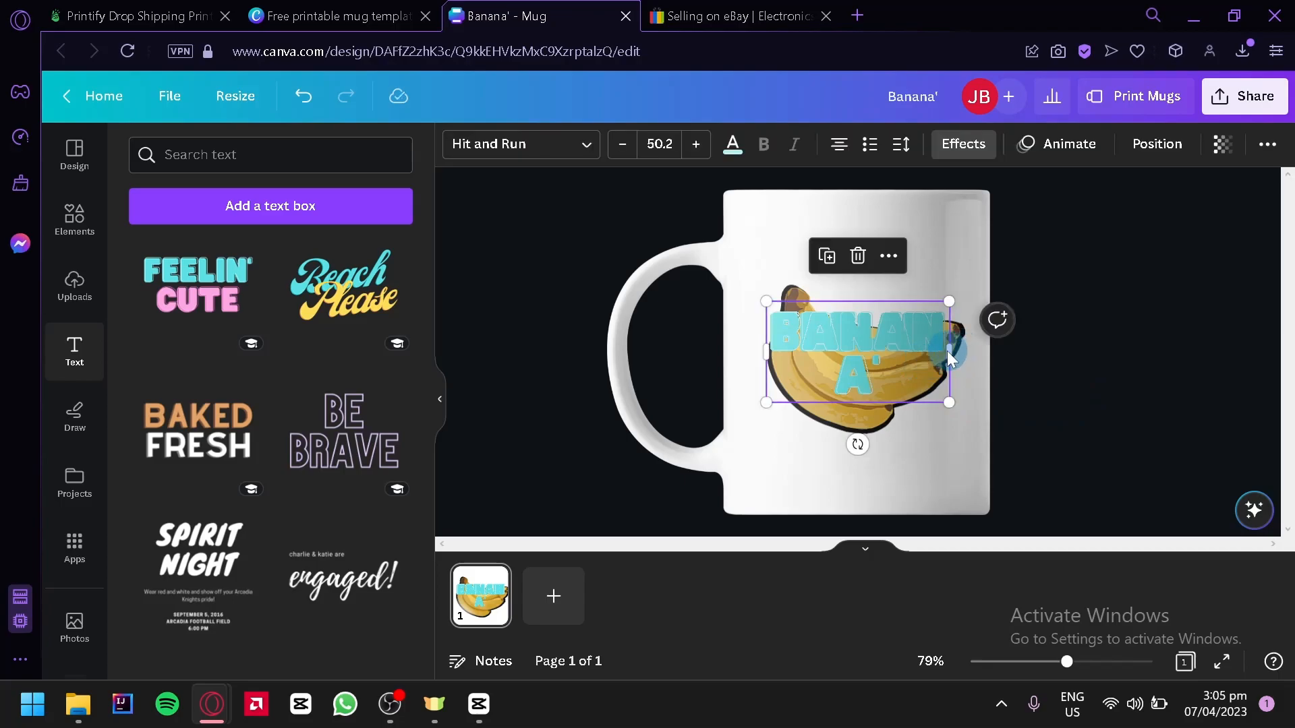
Step: Widen the text box until "BANANA" fits on one line and move it above the bananas
drag(956, 346, 1032, 347)
drag(926, 331, 894, 279)
click(926, 309)
key(Delete)
Step: Move the banana graphic and its black outline copy slightly down so they sit beneath the text
click(789, 401)
drag(784, 406, 859, 341)
drag(963, 327, 962, 362)
drag(823, 419, 877, 375)
click(879, 278)
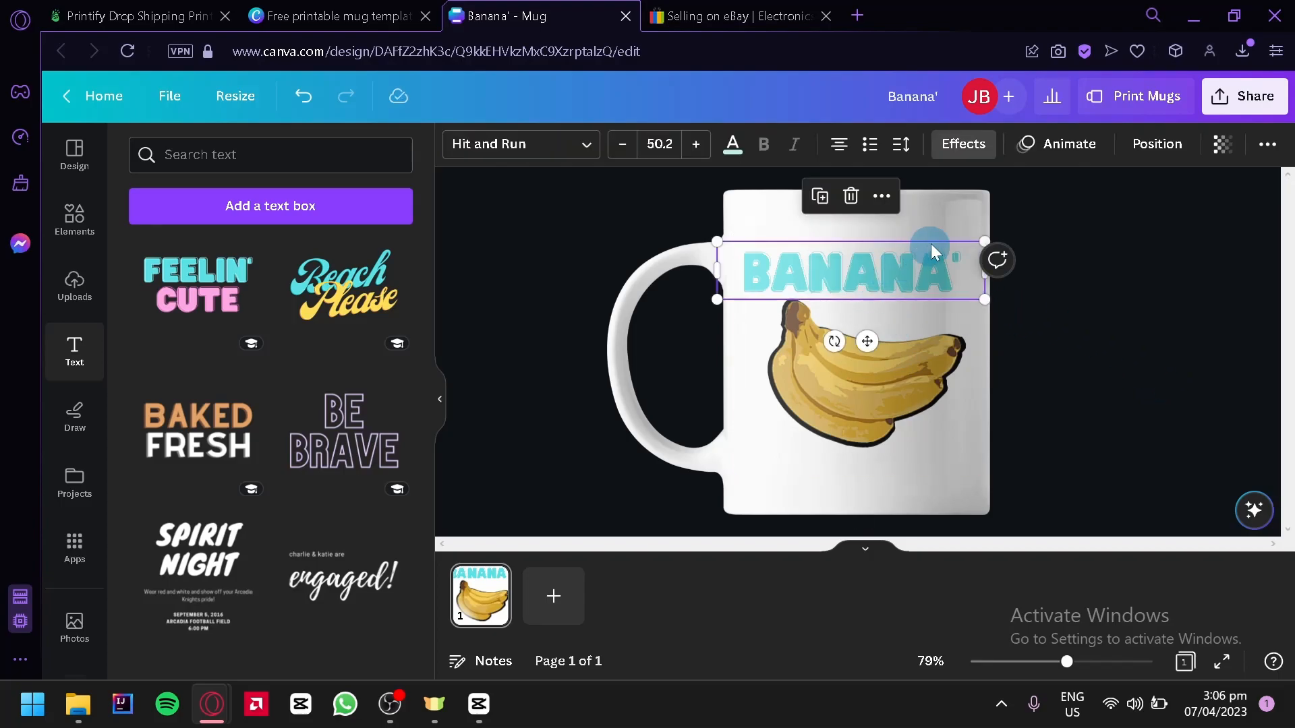
Step: Remove the apostrophe after "BANANA" and change the text color to the golden yellow used in the bananas
double_click(961, 254)
key(BackSpace)
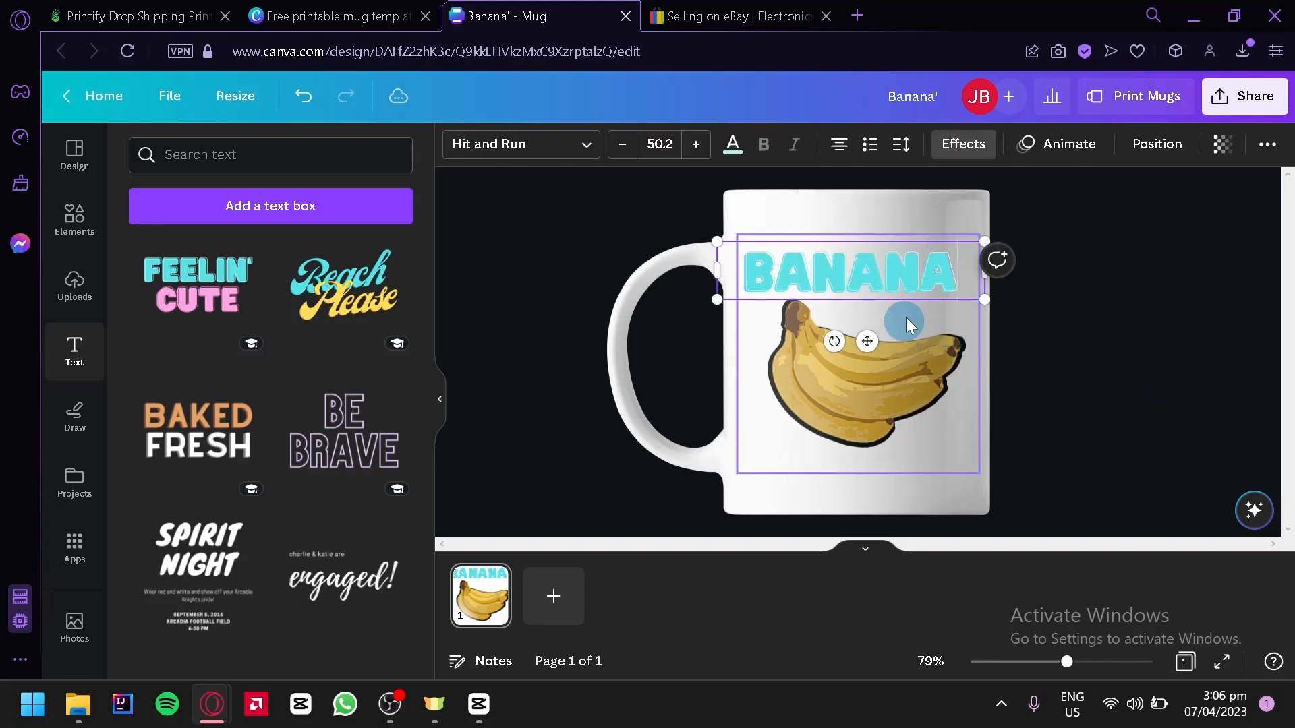
key(ctrl+a)
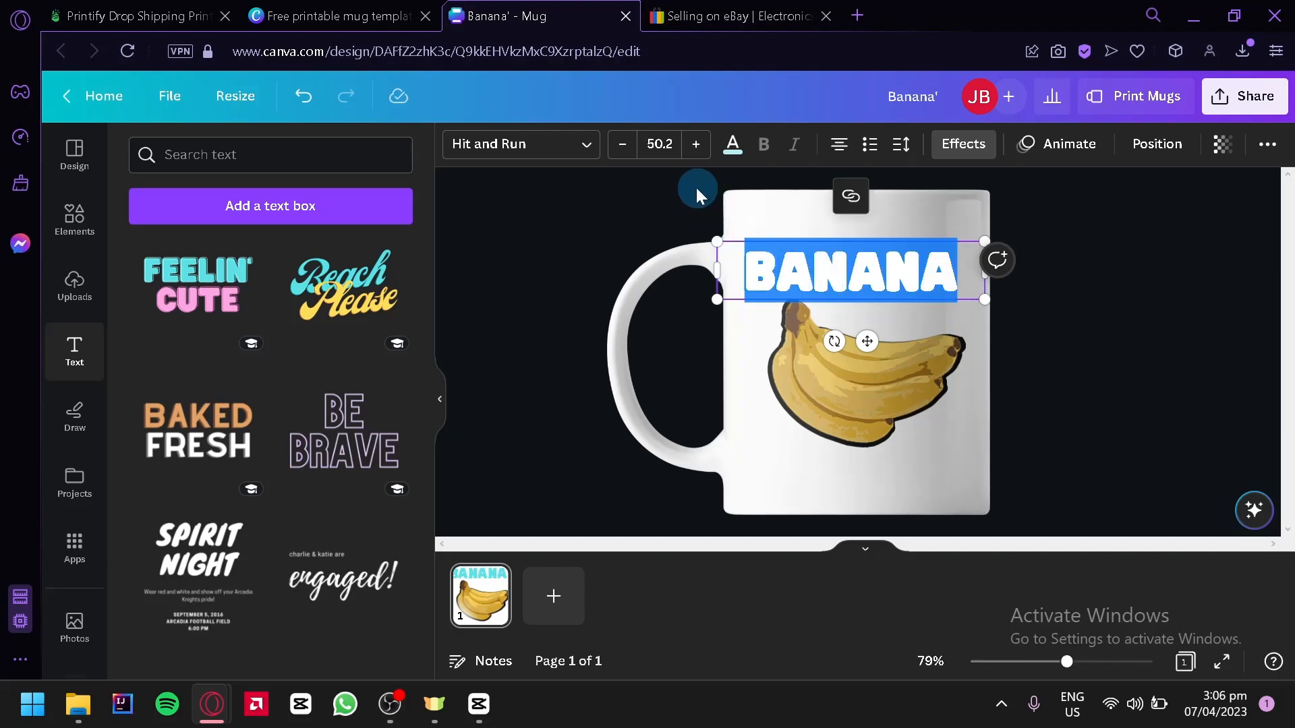
click(735, 155)
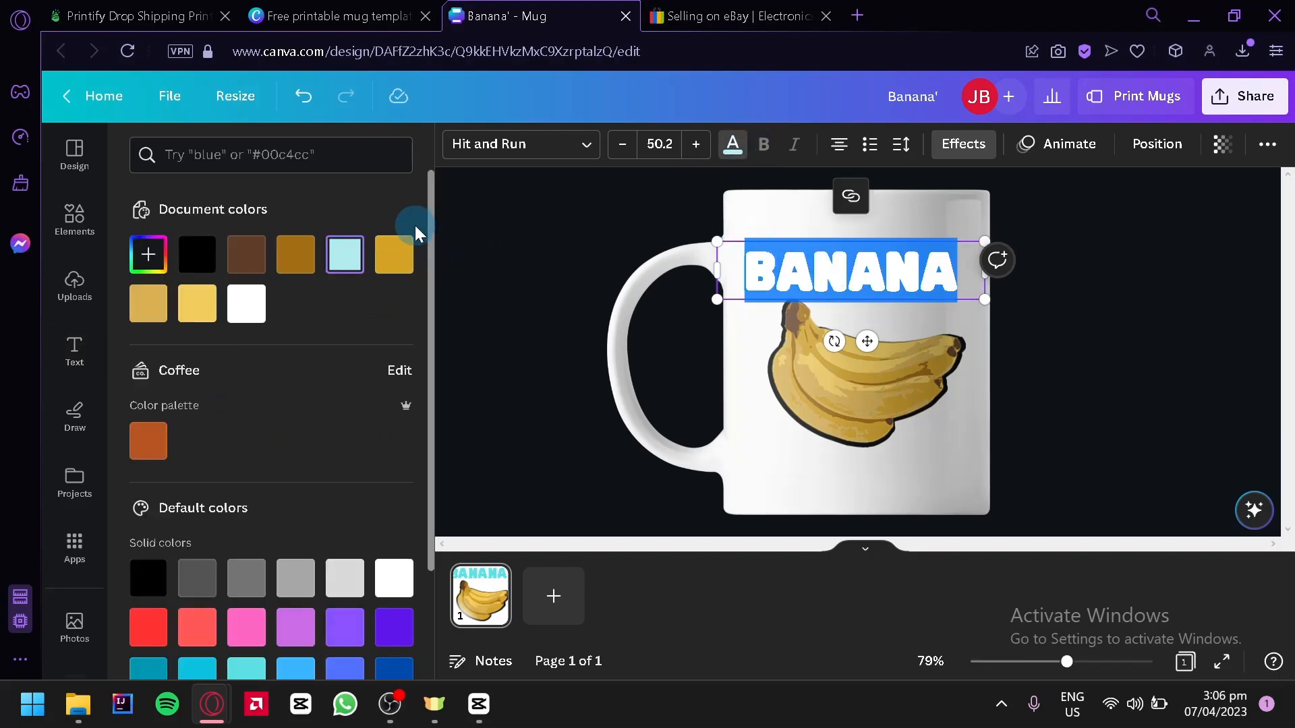
click(516, 278)
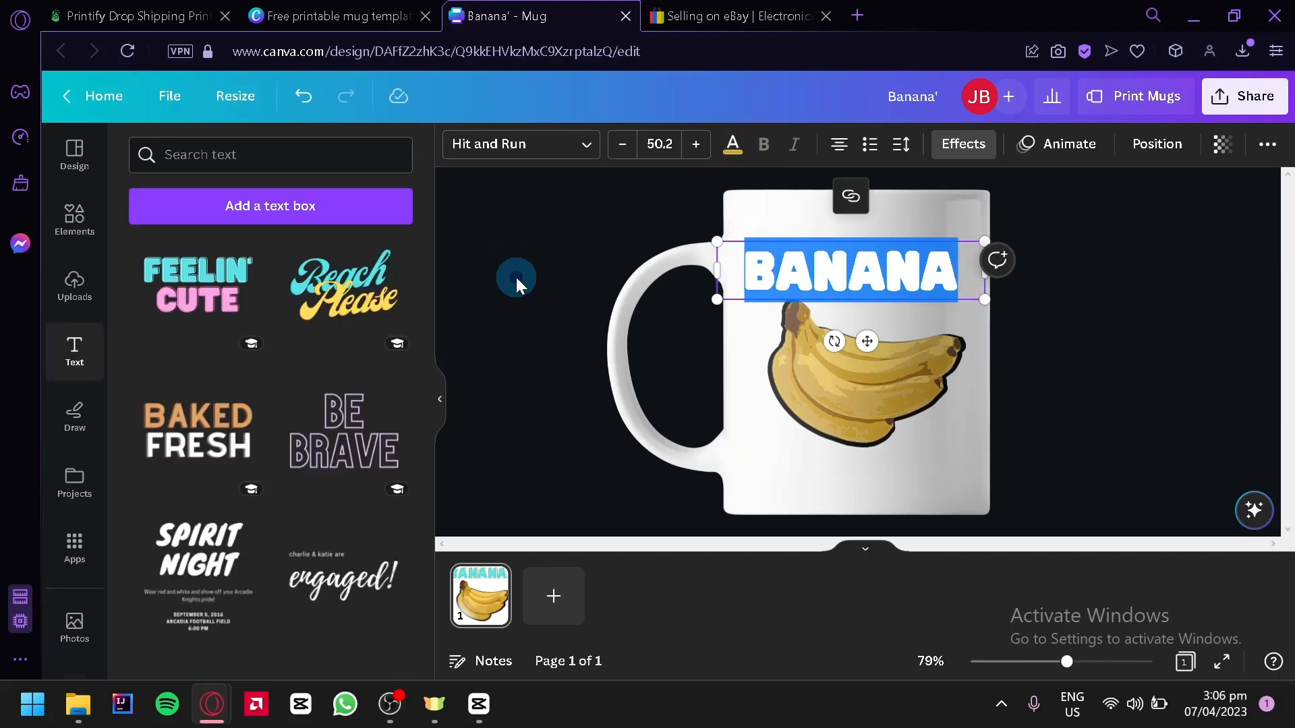
Step: Change the Splice effect color of the "BANANA" text to the dark golden brown document color and shift the text slightly right
click(877, 311)
click(867, 287)
double_click(794, 268)
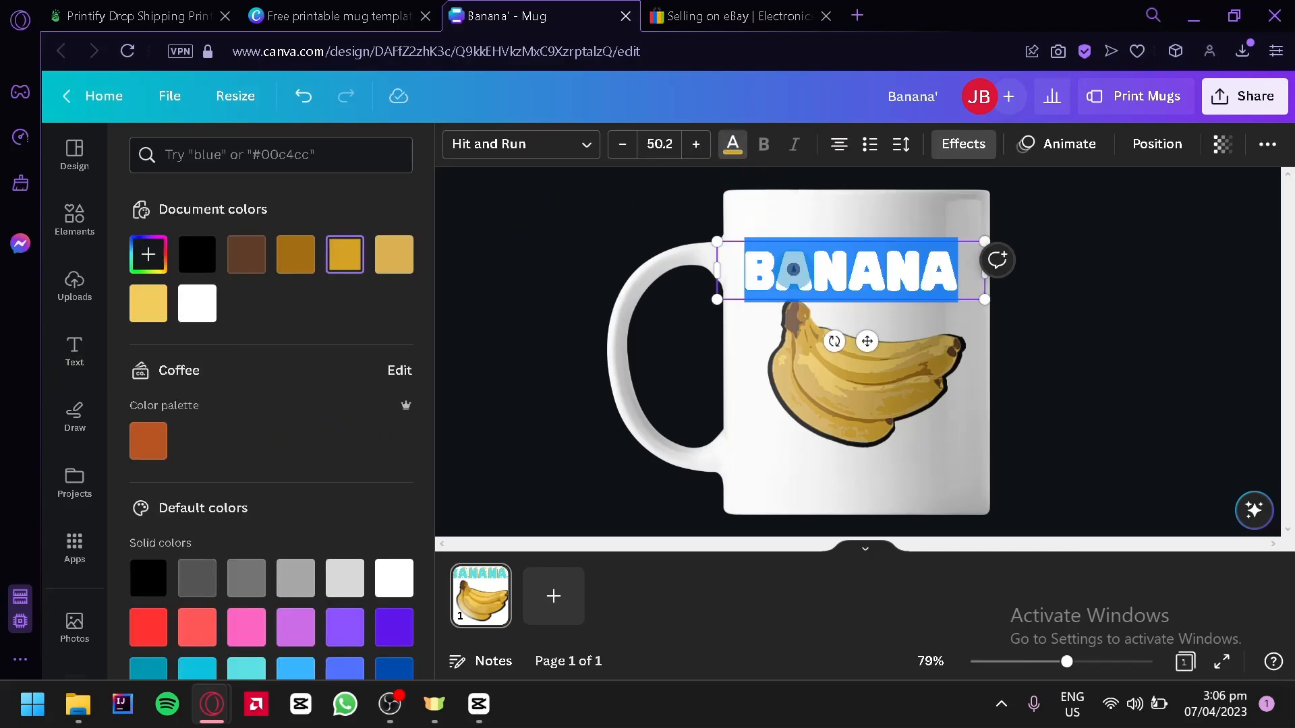
click(979, 149)
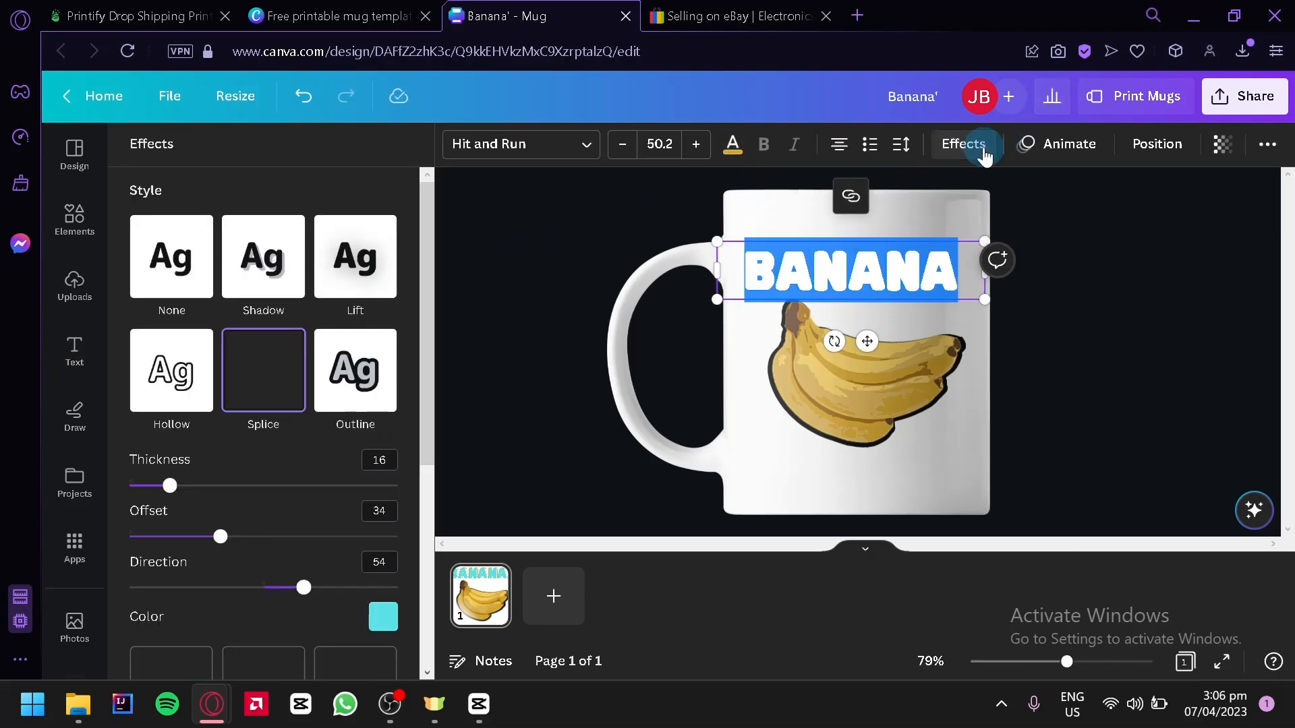
click(383, 617)
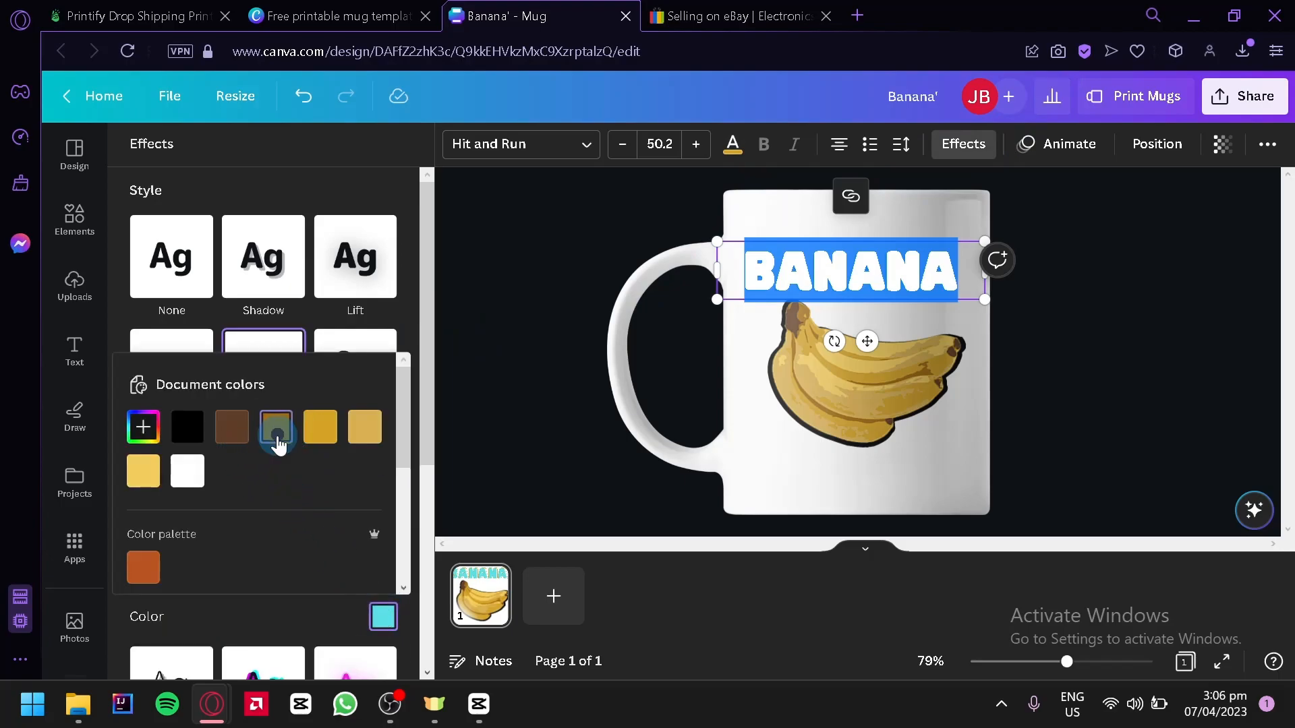
click(513, 332)
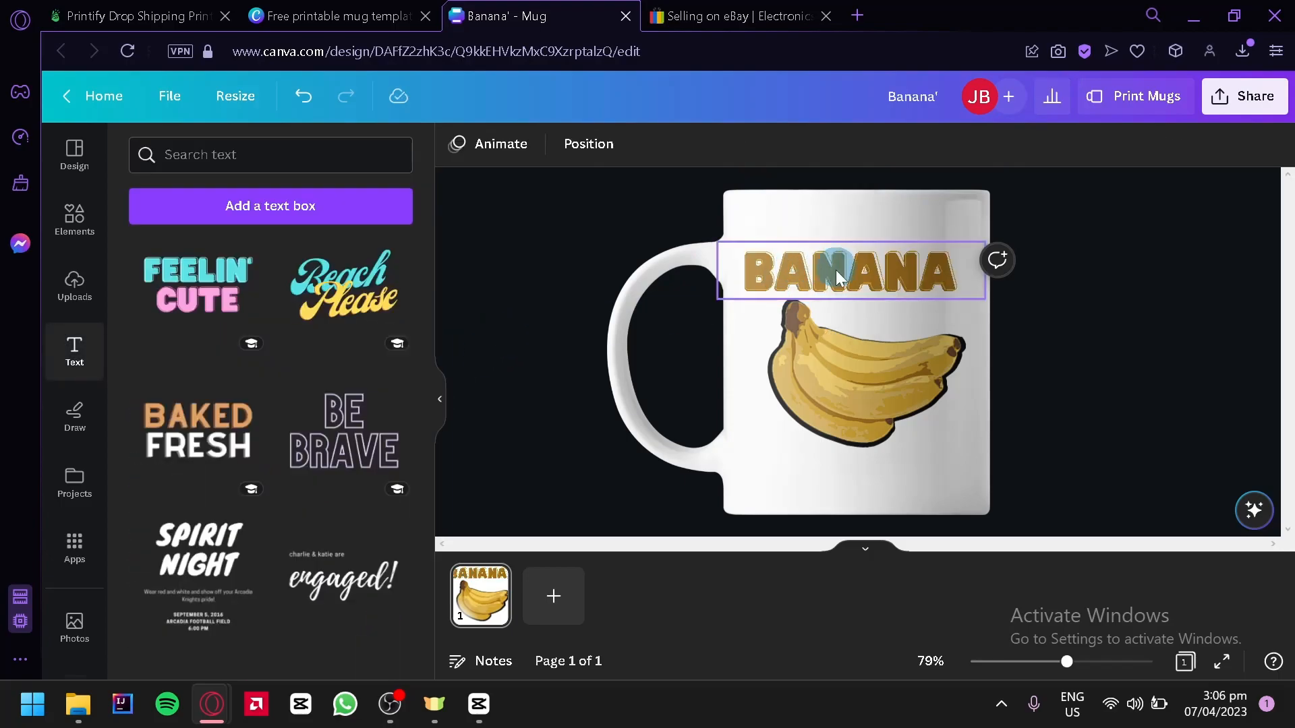
drag(831, 270, 855, 283)
Step: Curve the "BANANA" text with a curve value of 38 and position it just above the bananas
click(982, 161)
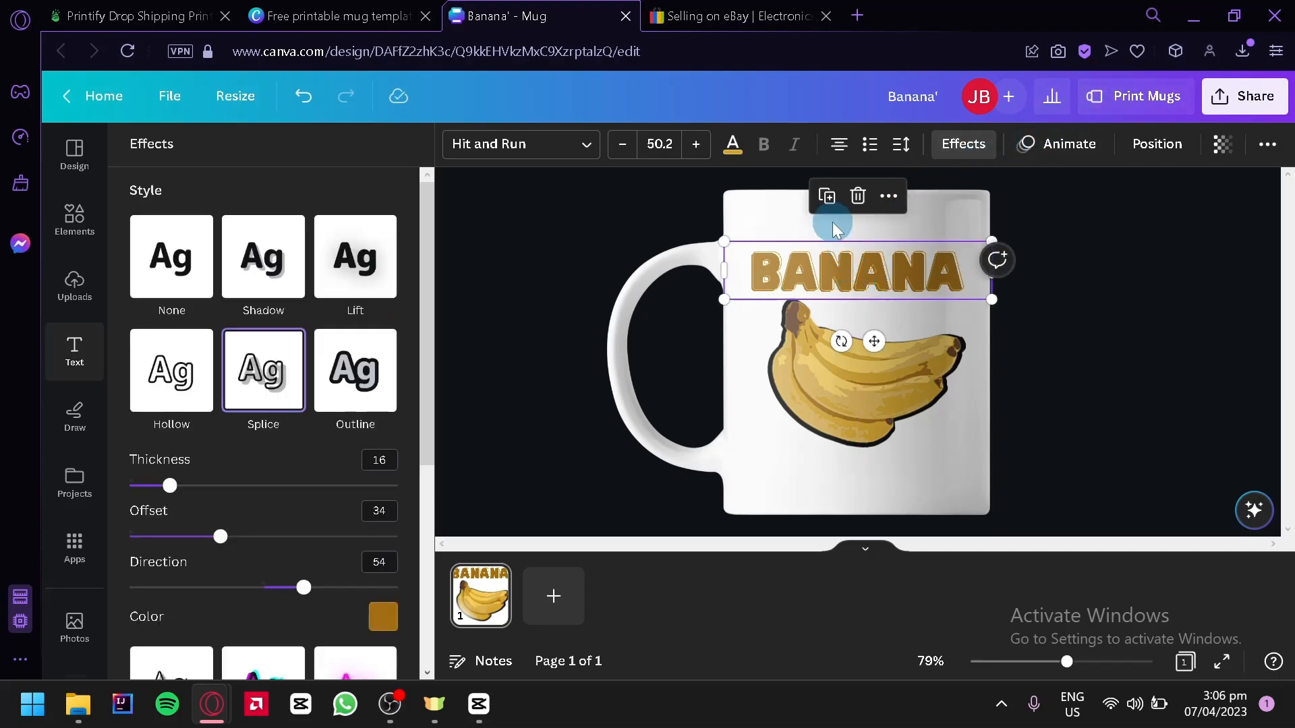
scroll(316, 427, down, 5)
click(244, 609)
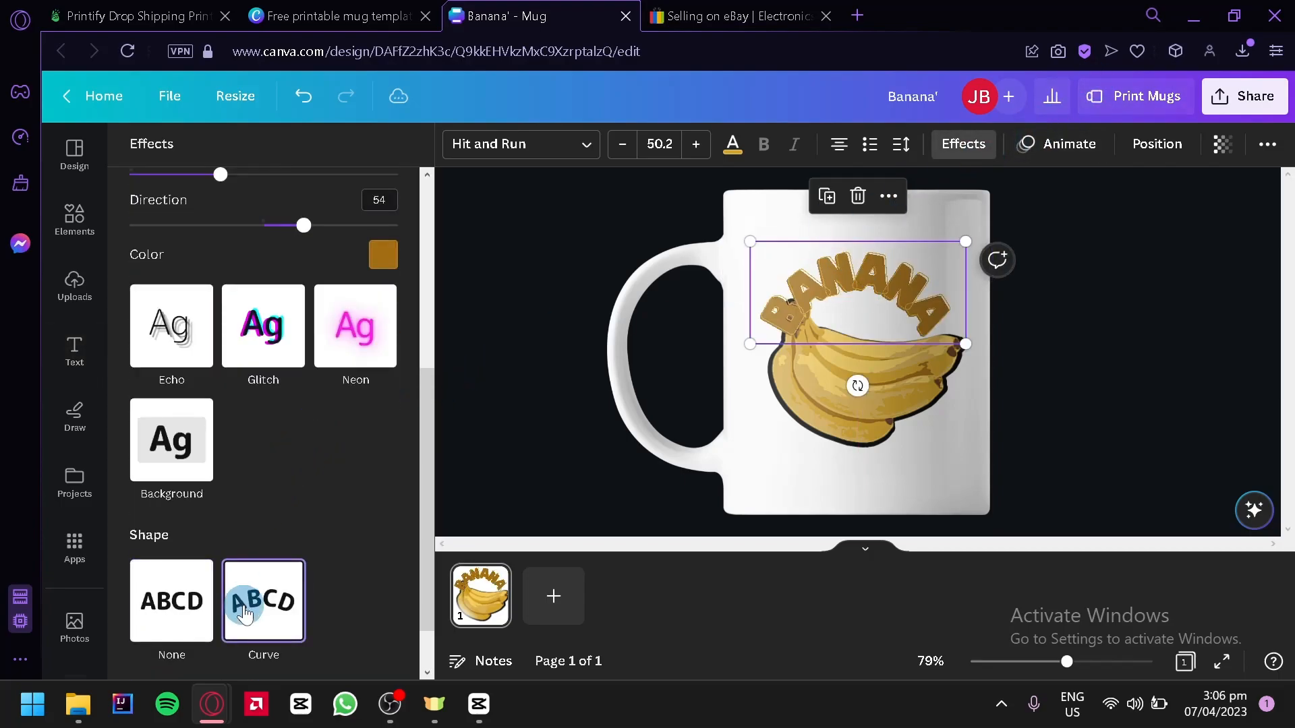
scroll(317, 608, down, 1)
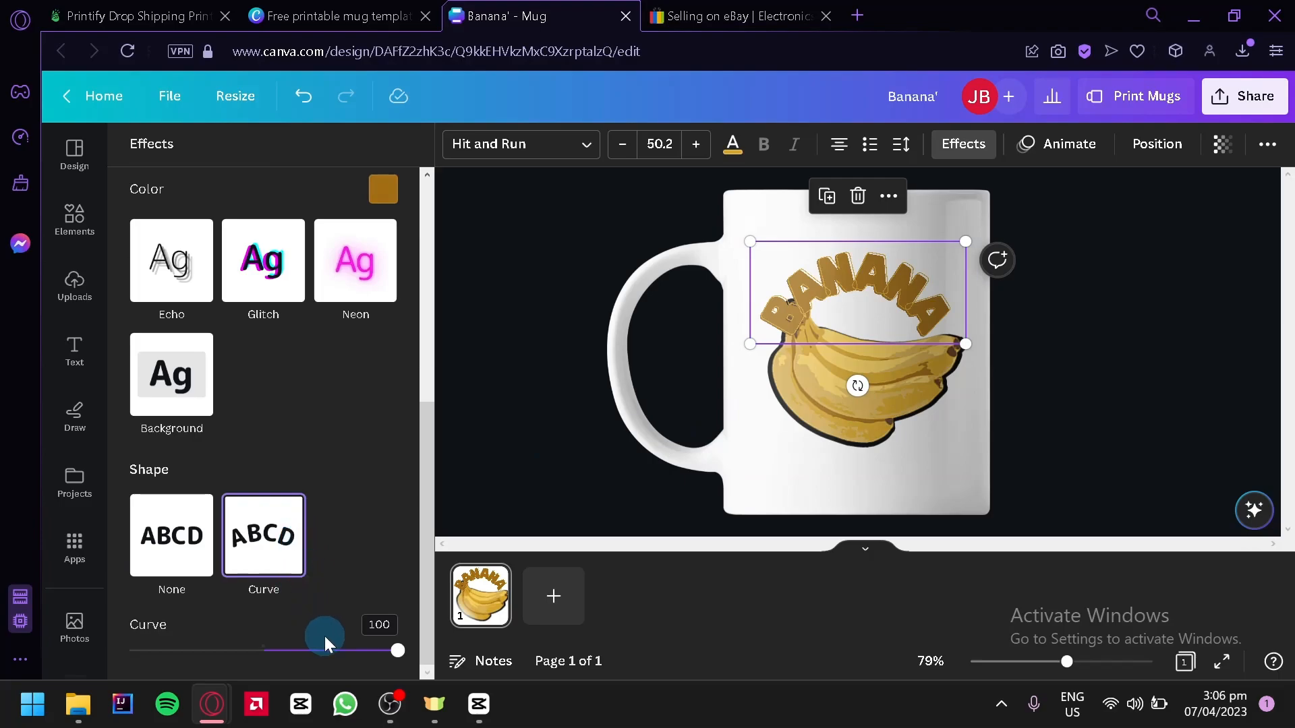
mouse_move(336, 663)
mouse_down()
mouse_move(304, 669)
mouse_move(315, 672)
mouse_up()
drag(853, 304, 859, 281)
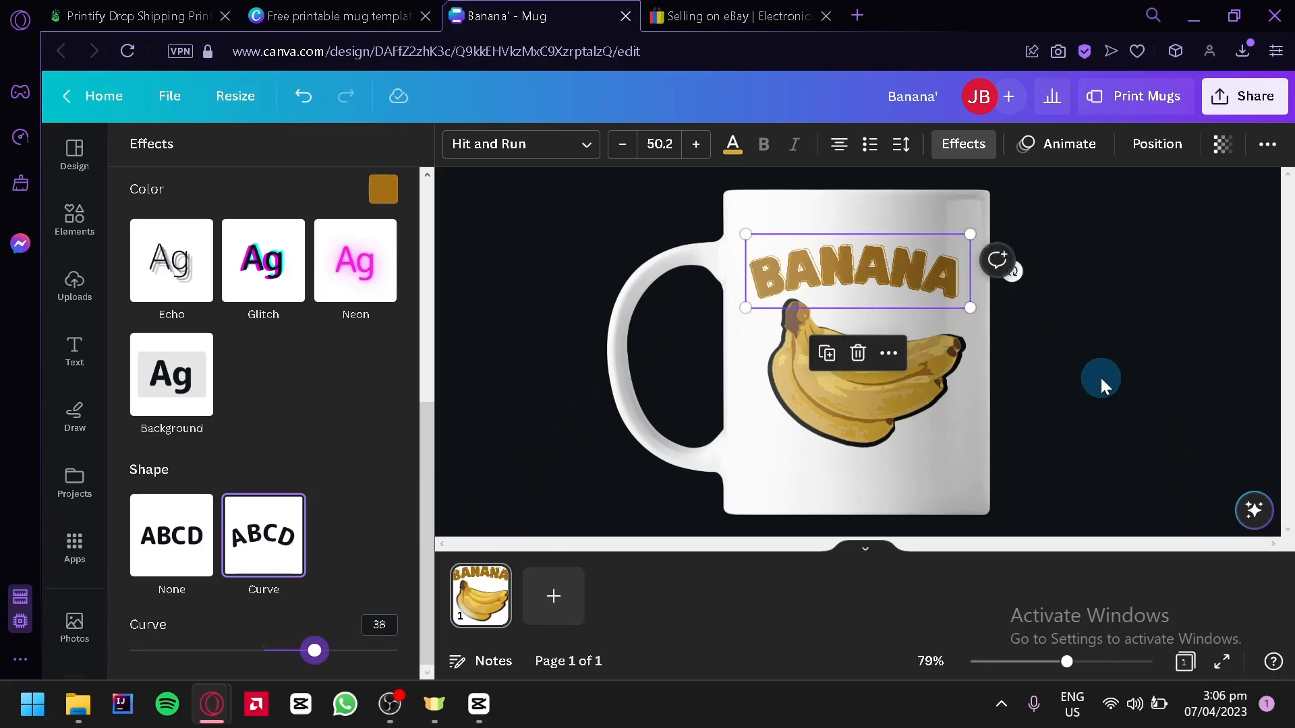
Step: Set the text color of the curved "BANANA" lettering to black
click(732, 144)
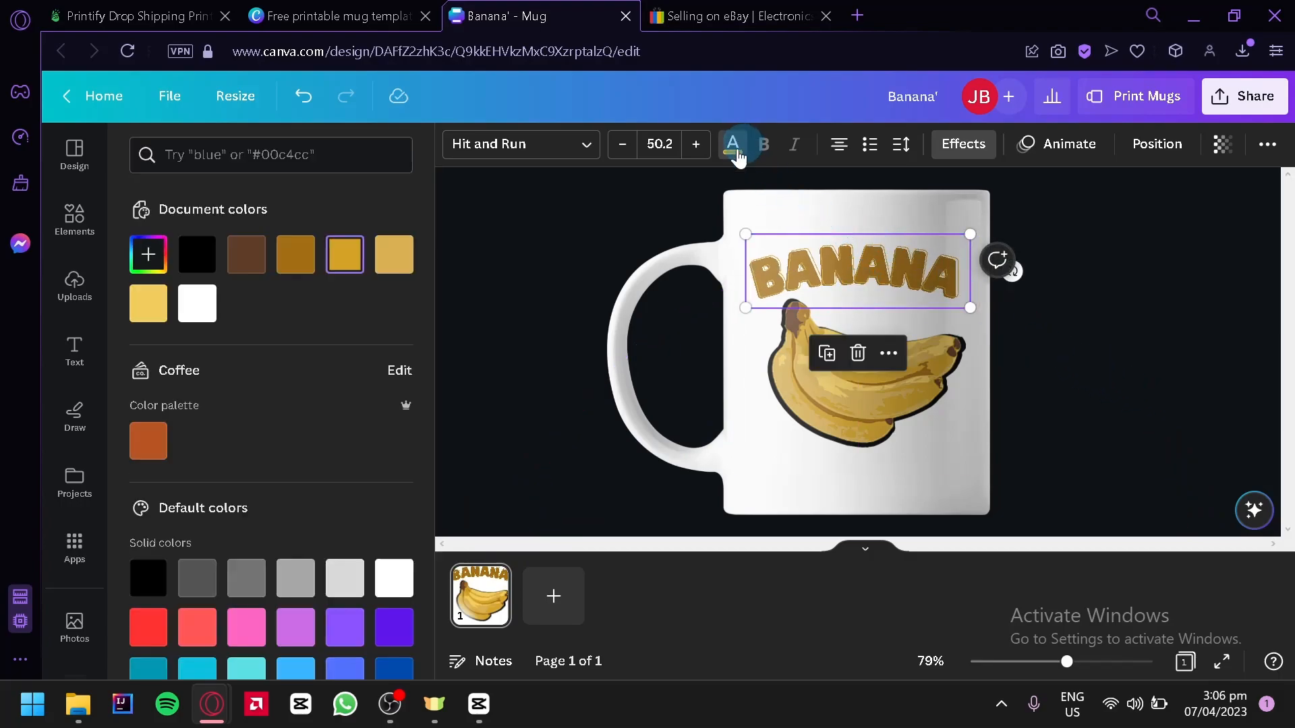
click(211, 266)
click(581, 322)
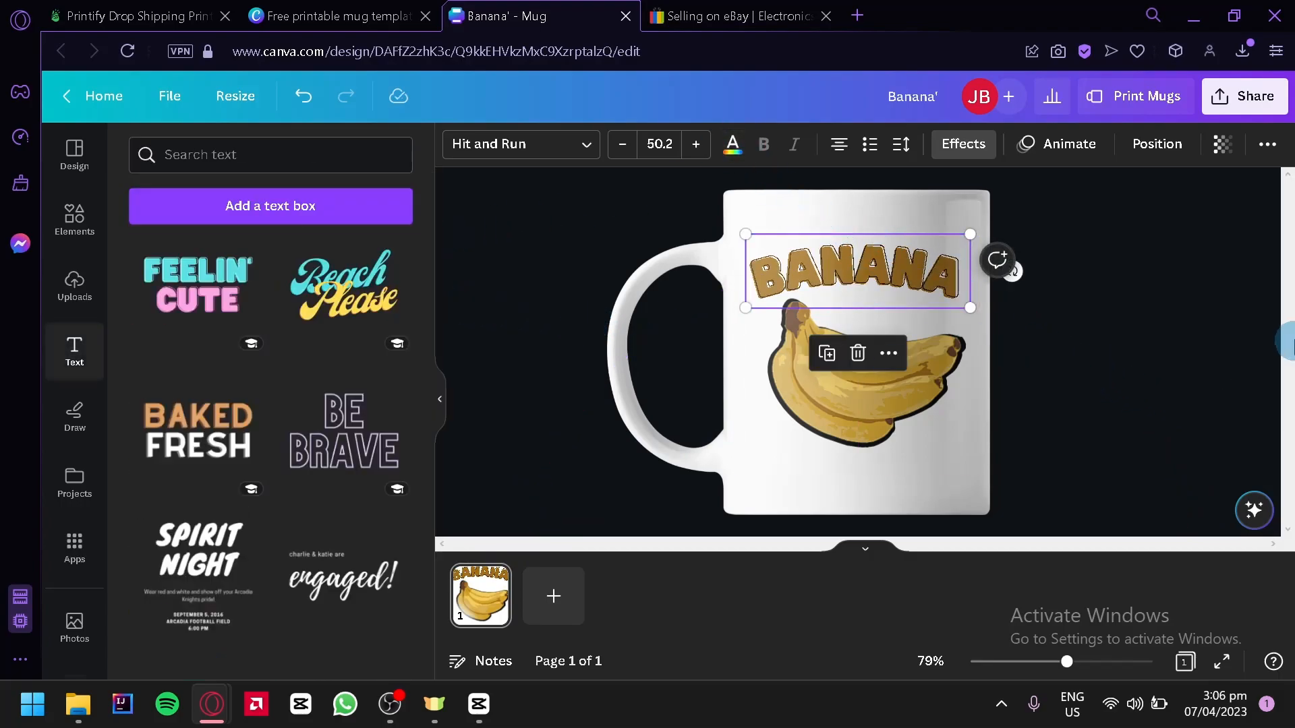
click(1209, 317)
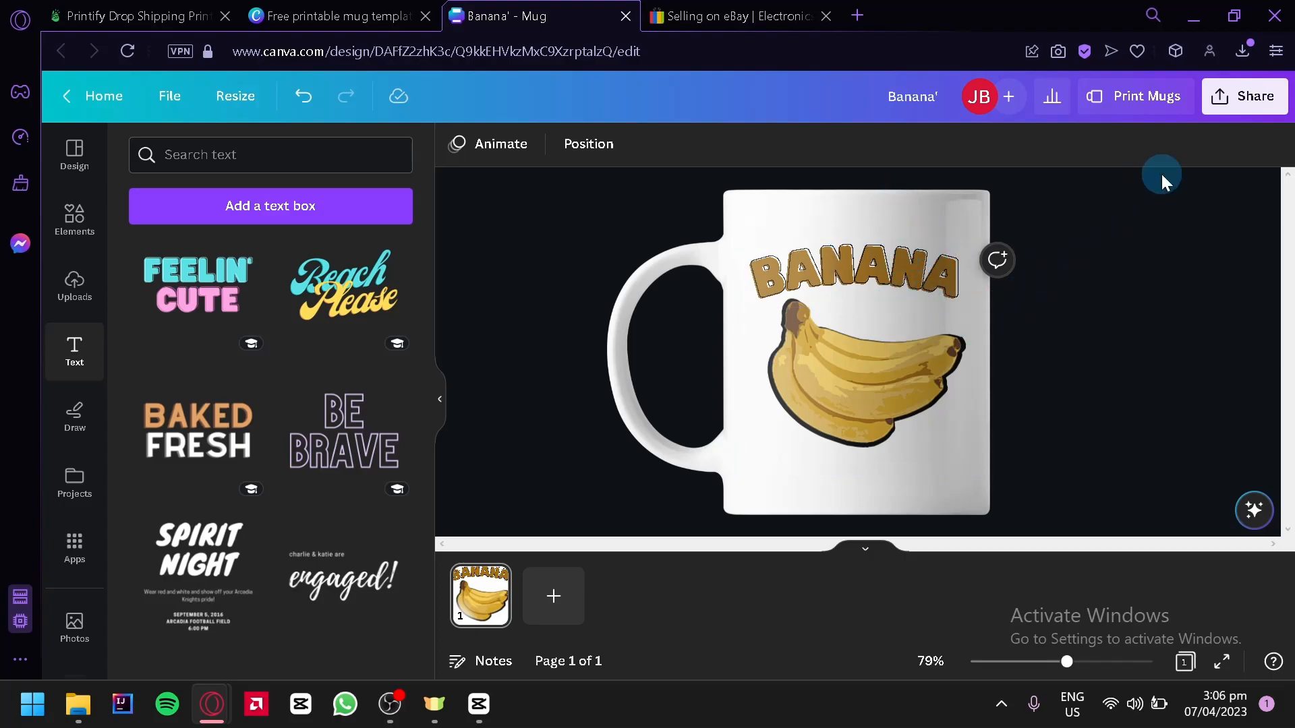
Step: Download the finished mug design as a PNG at size 1
click(1259, 101)
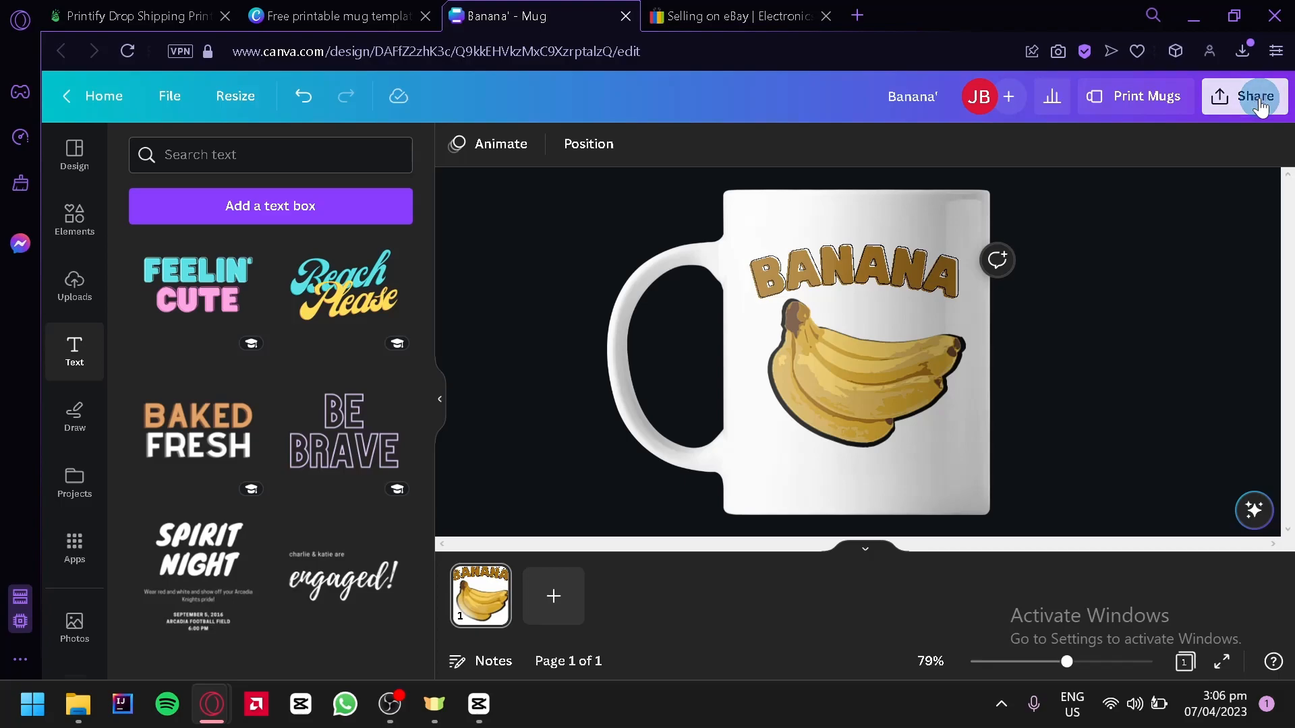
click(1151, 554)
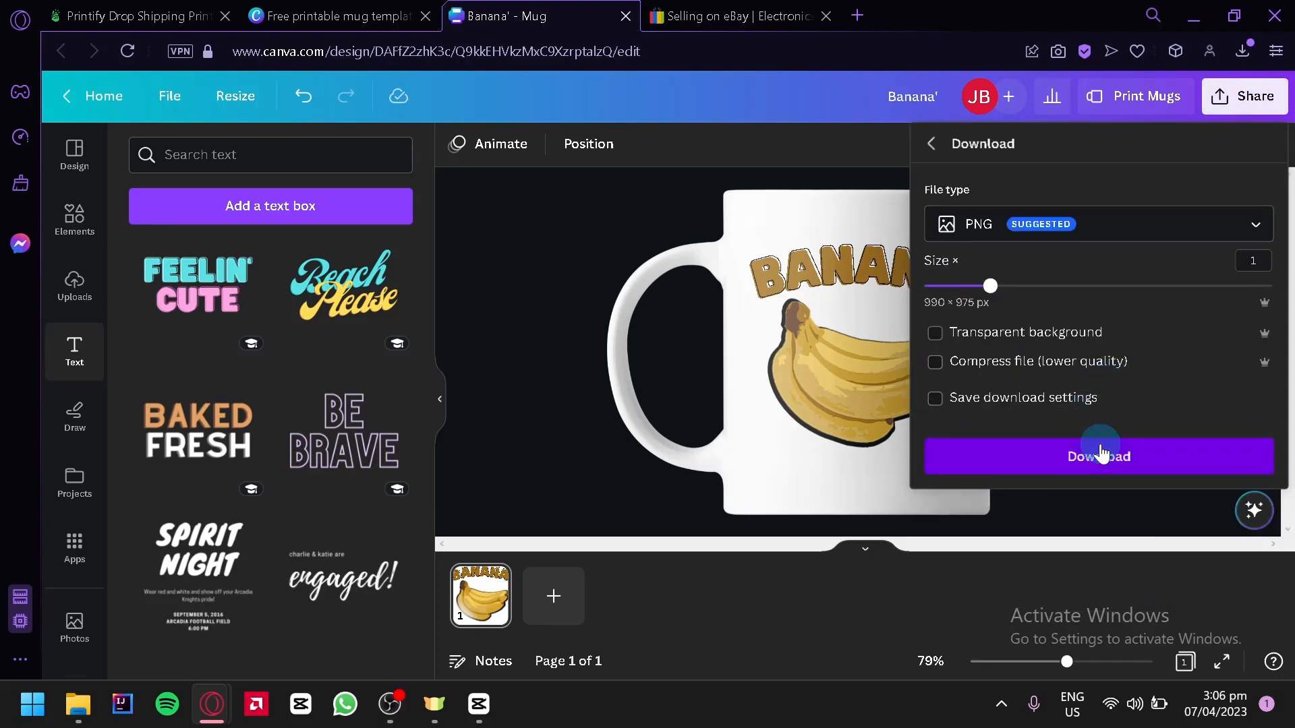
click(1100, 456)
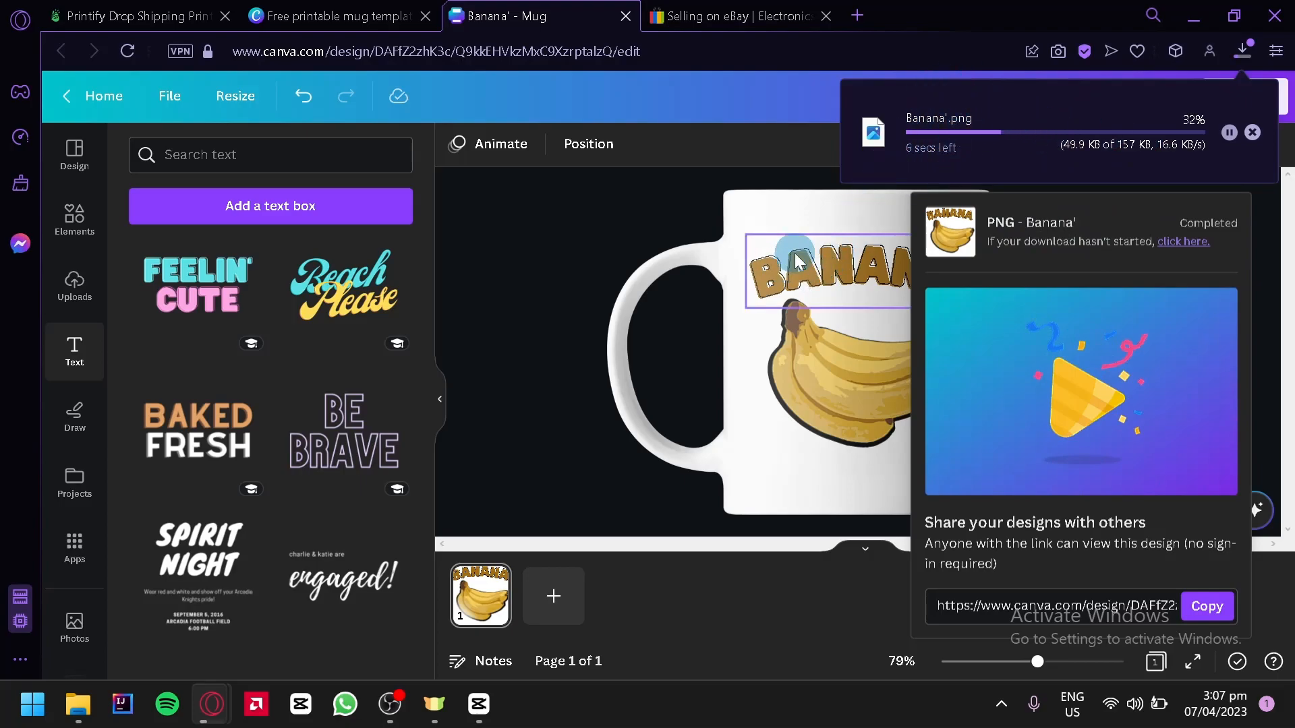
Step: Switch to Printify and add Banana'.png from the device to the 11oz ceramic mug's print area
click(88, 15)
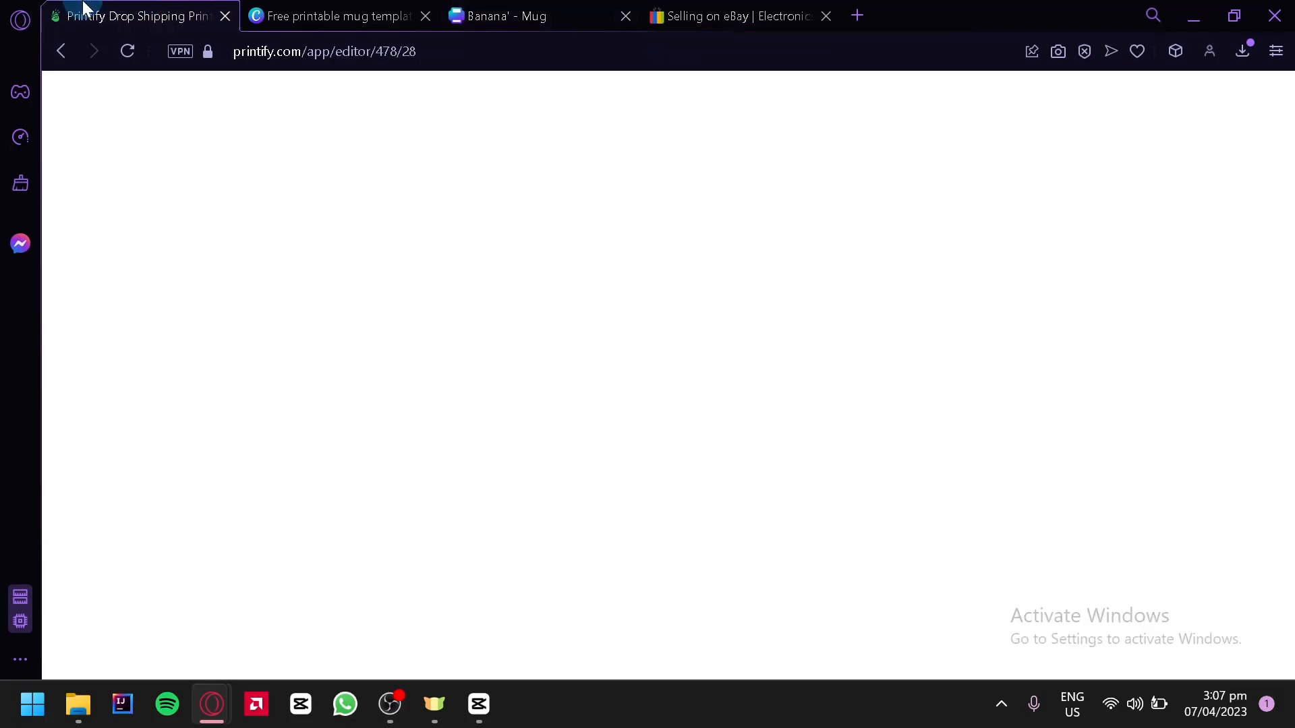
click(932, 165)
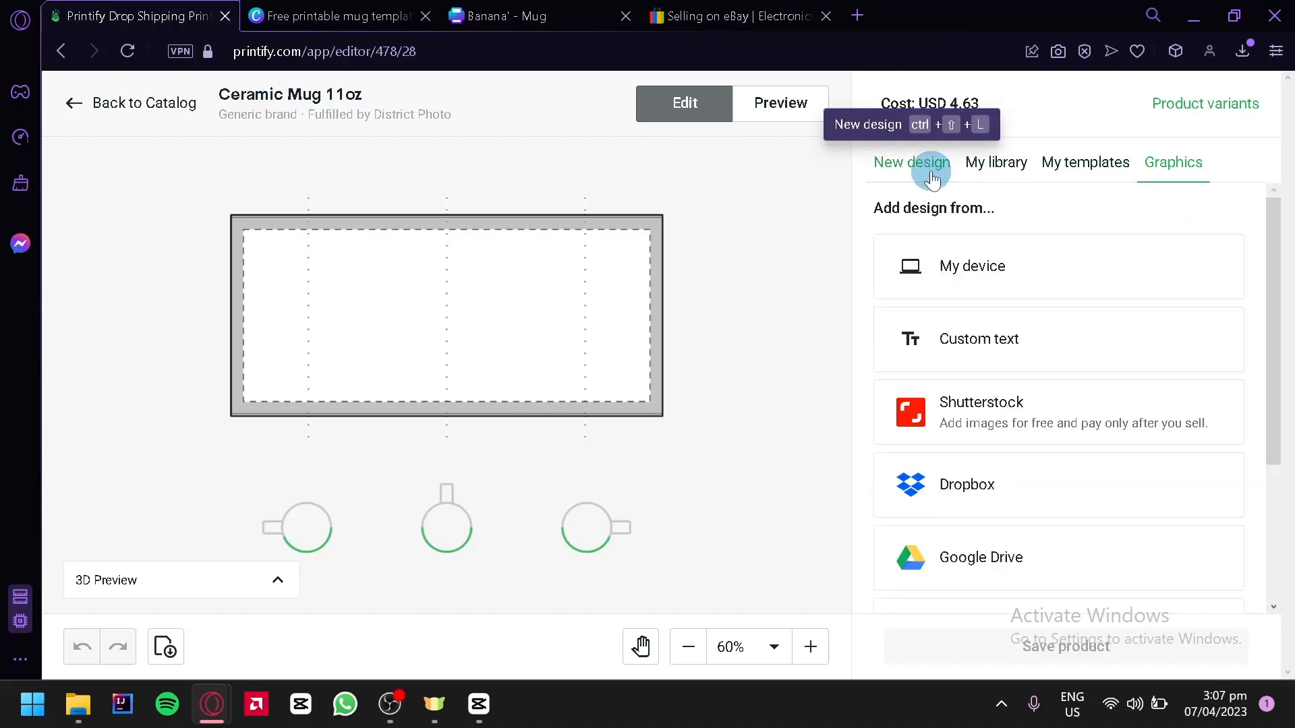
click(984, 268)
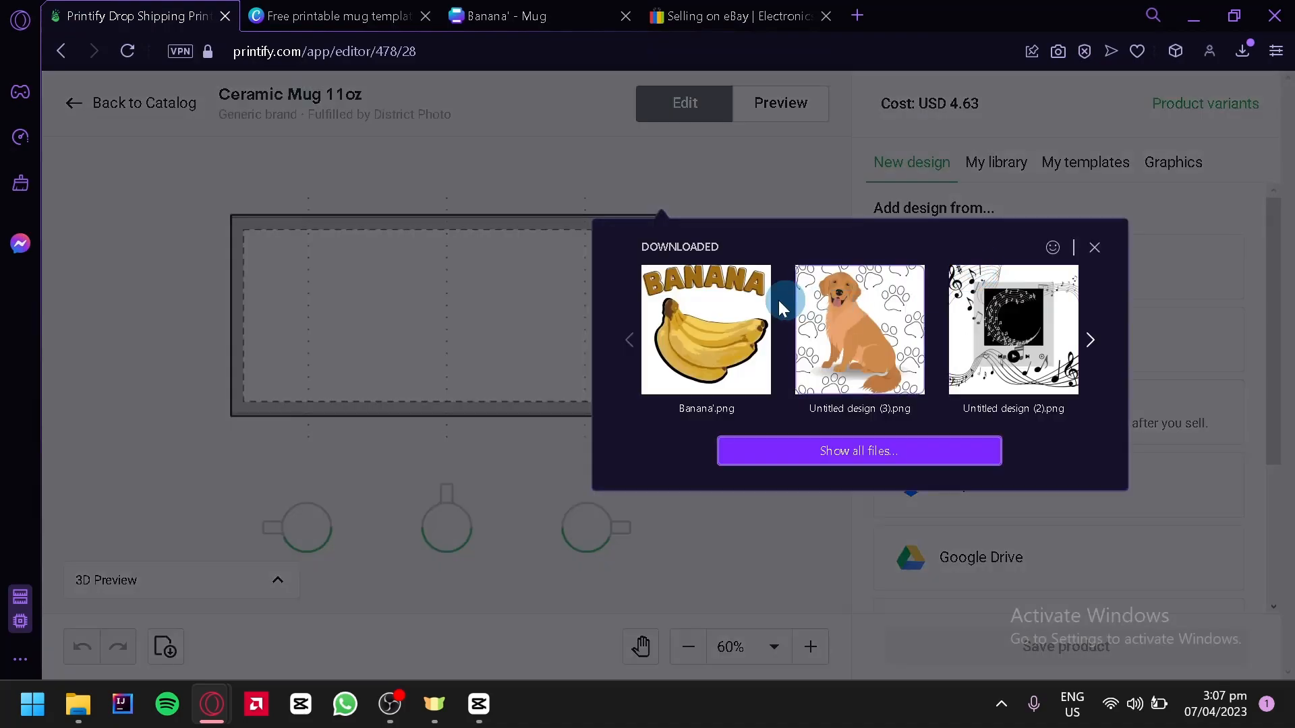
click(705, 327)
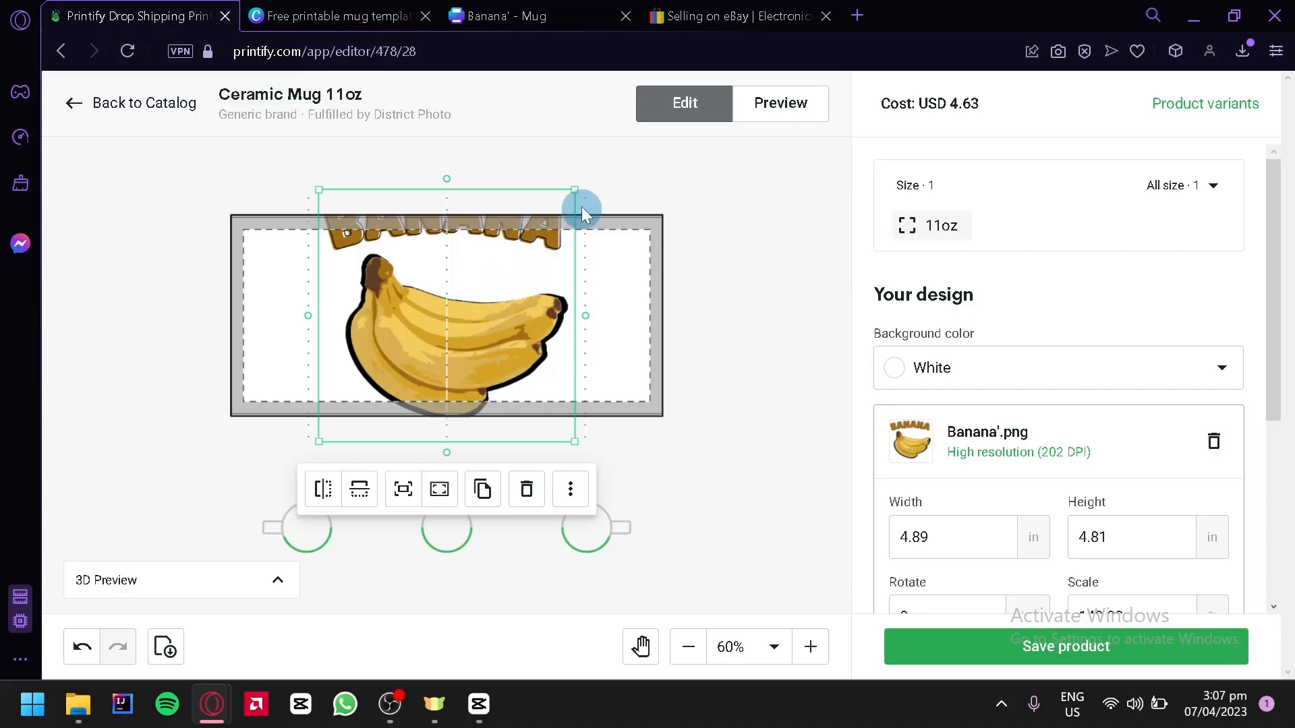
Step: Shrink the banana design to about 2.94 × 2.89 in and center it within the mug's print area
drag(575, 191, 520, 356)
drag(437, 342, 466, 308)
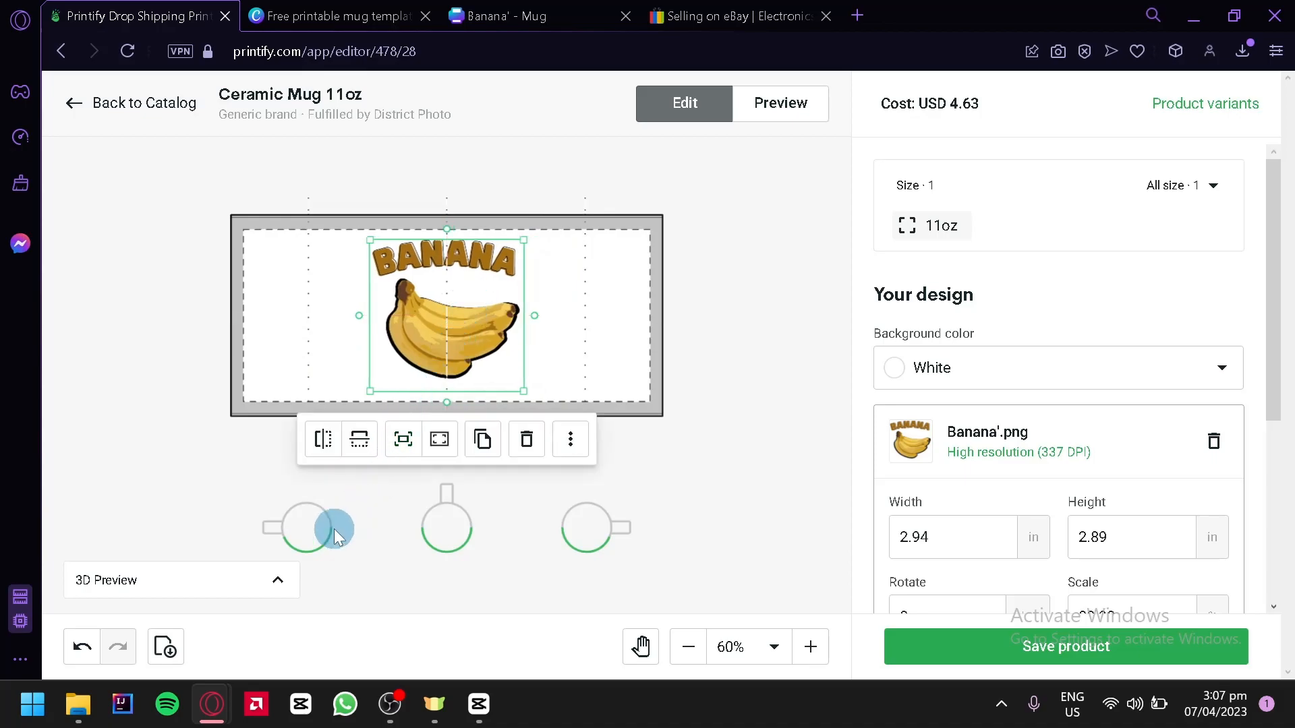
click(221, 467)
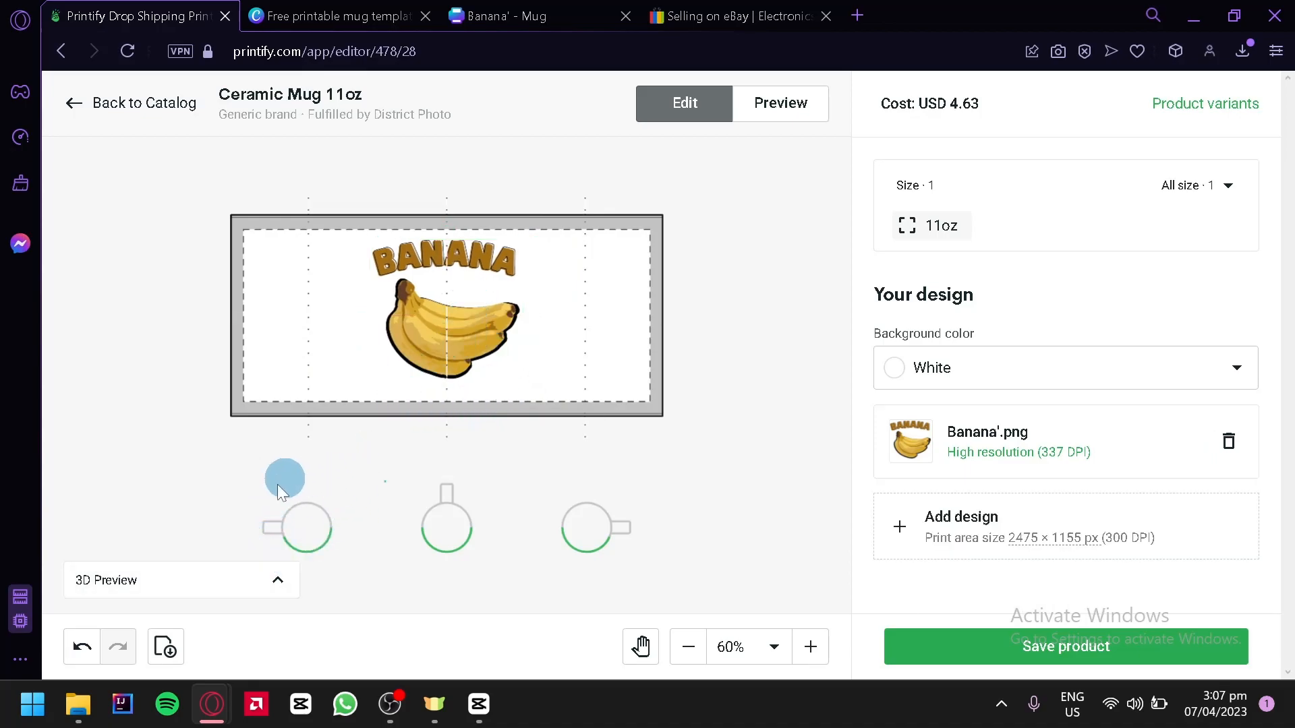
Step: Check the mug from different angles in the 3D preview and save the product
click(126, 581)
drag(173, 520, 1243, 275)
click(1151, 640)
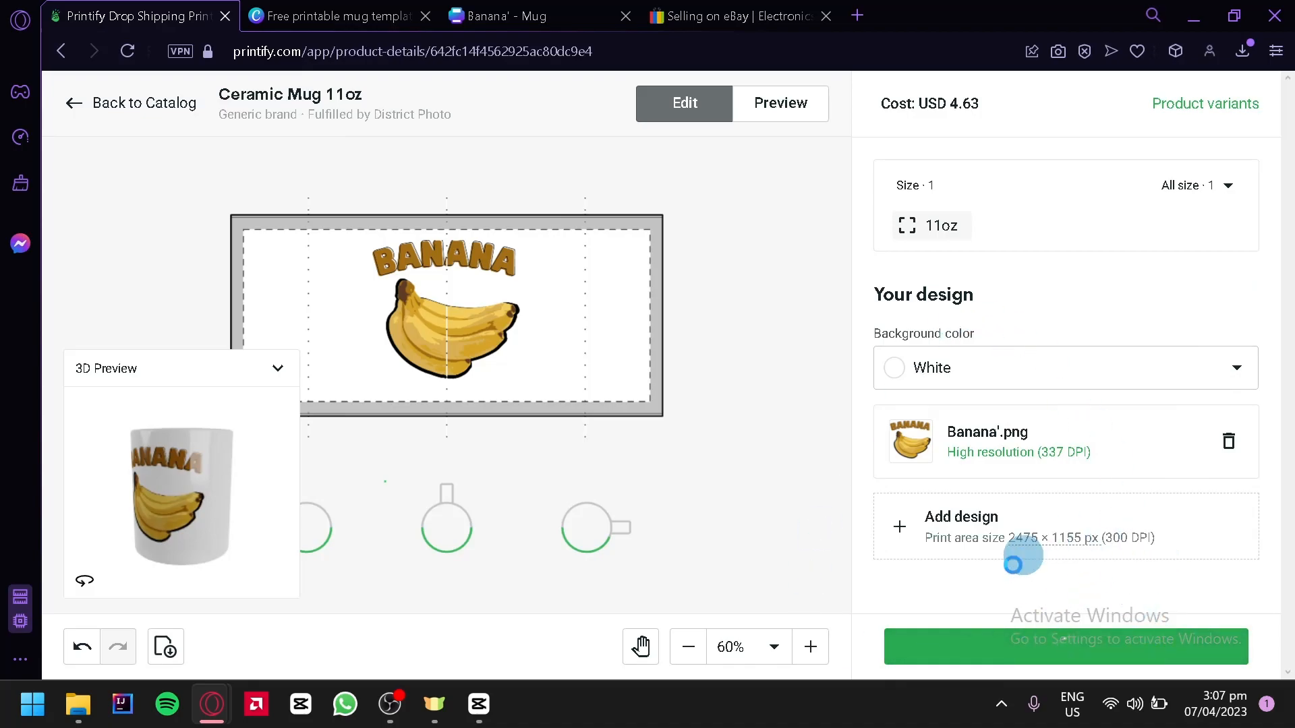
Step: Choose the Context 7 mockup view for the mug and inspect its enlarged image
scroll(1004, 516, up, 15)
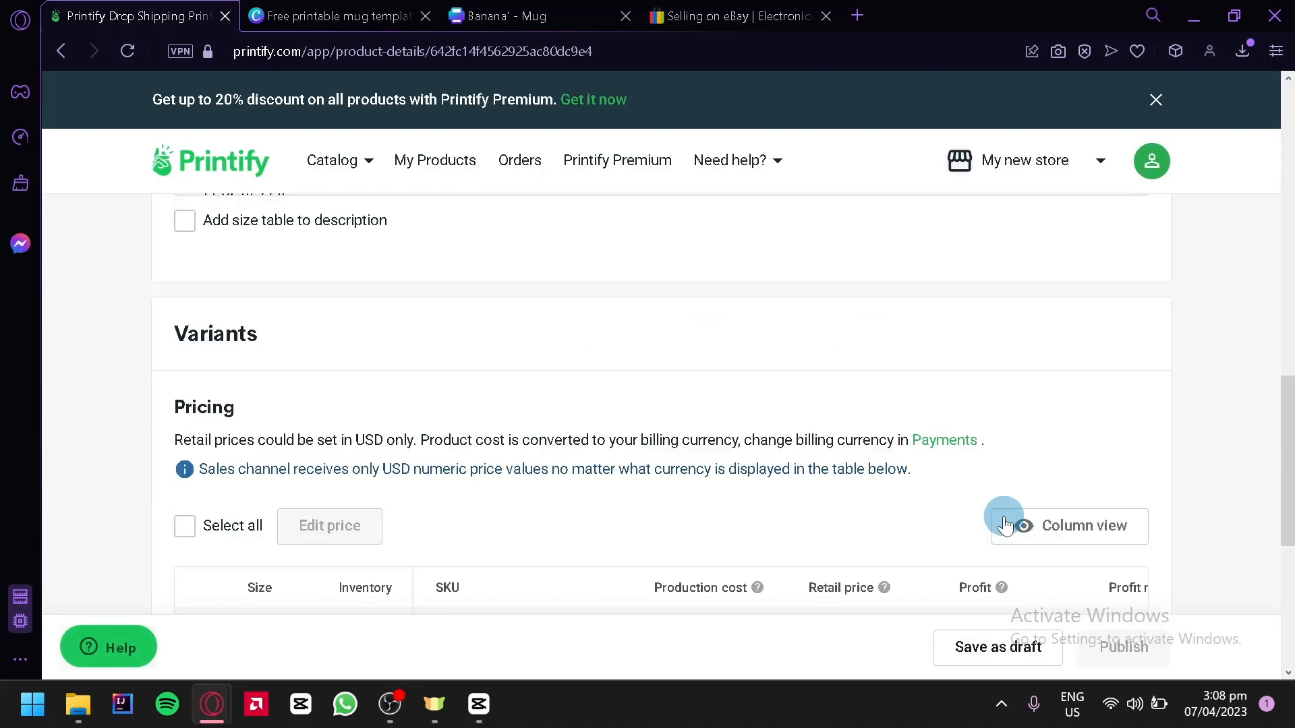
drag(1287, 216, 1292, 256)
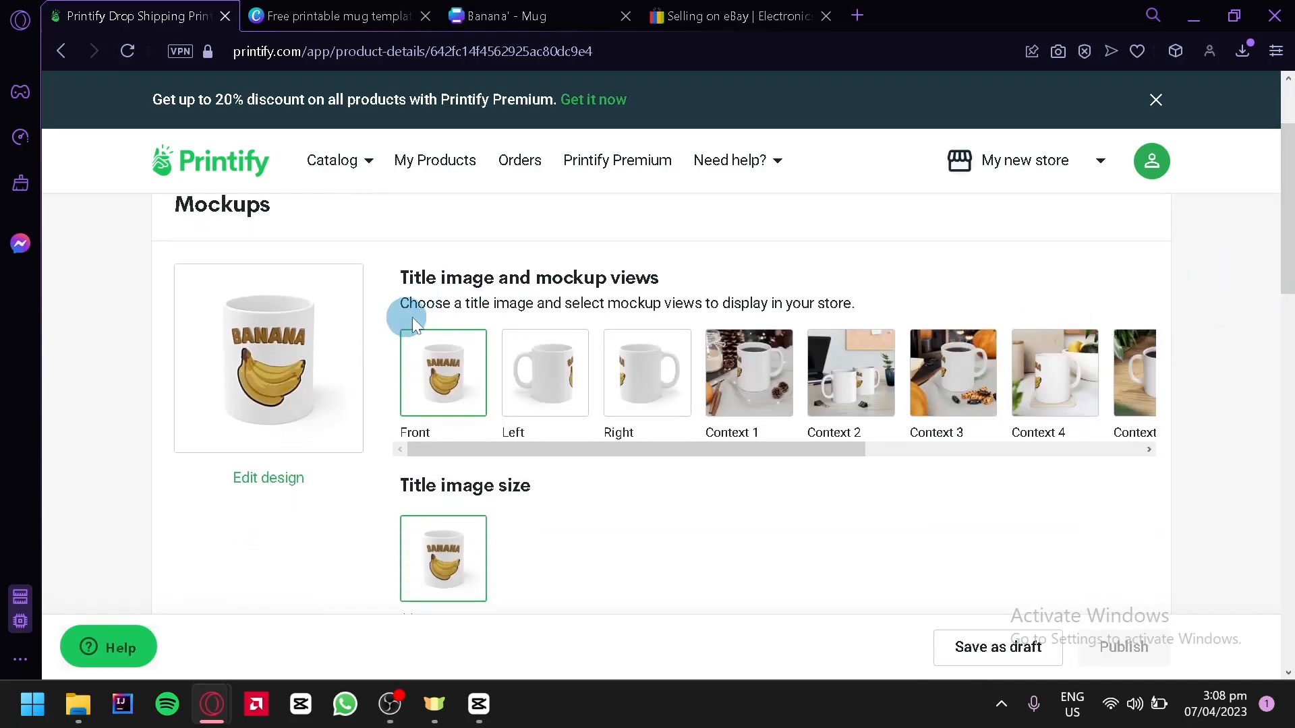
drag(642, 450, 816, 457)
click(911, 391)
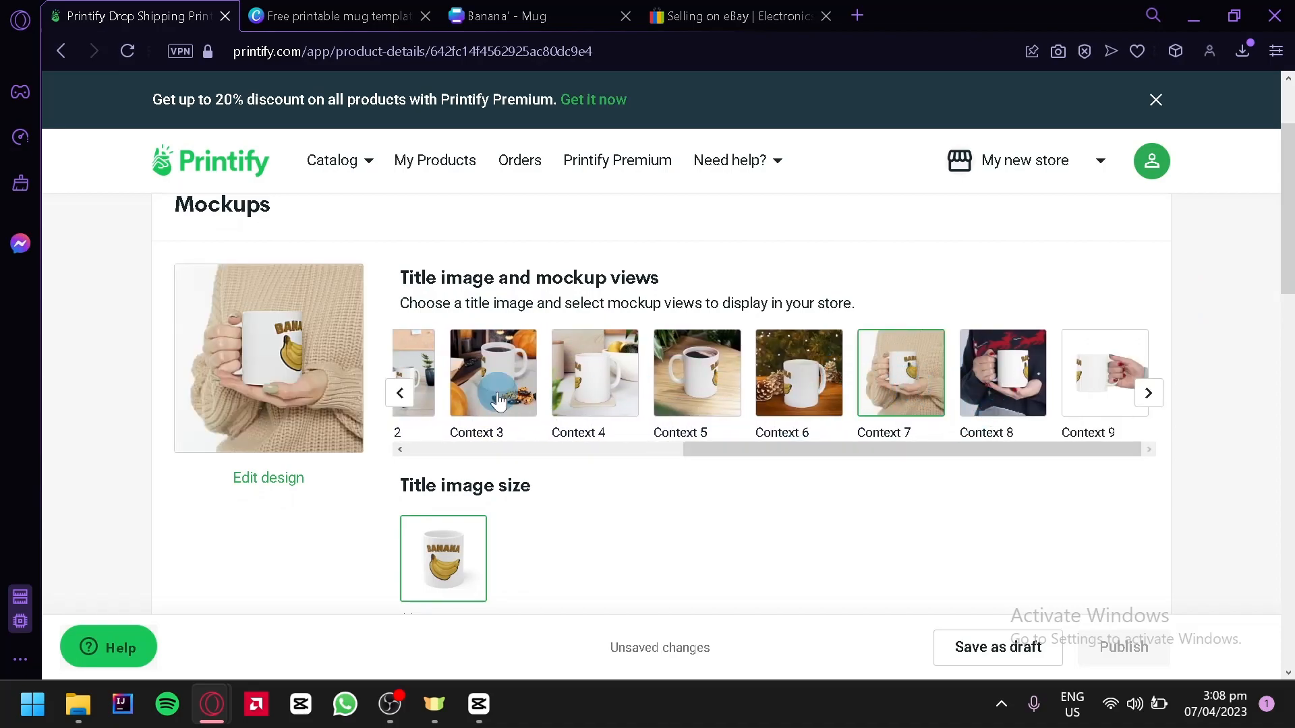
click(232, 344)
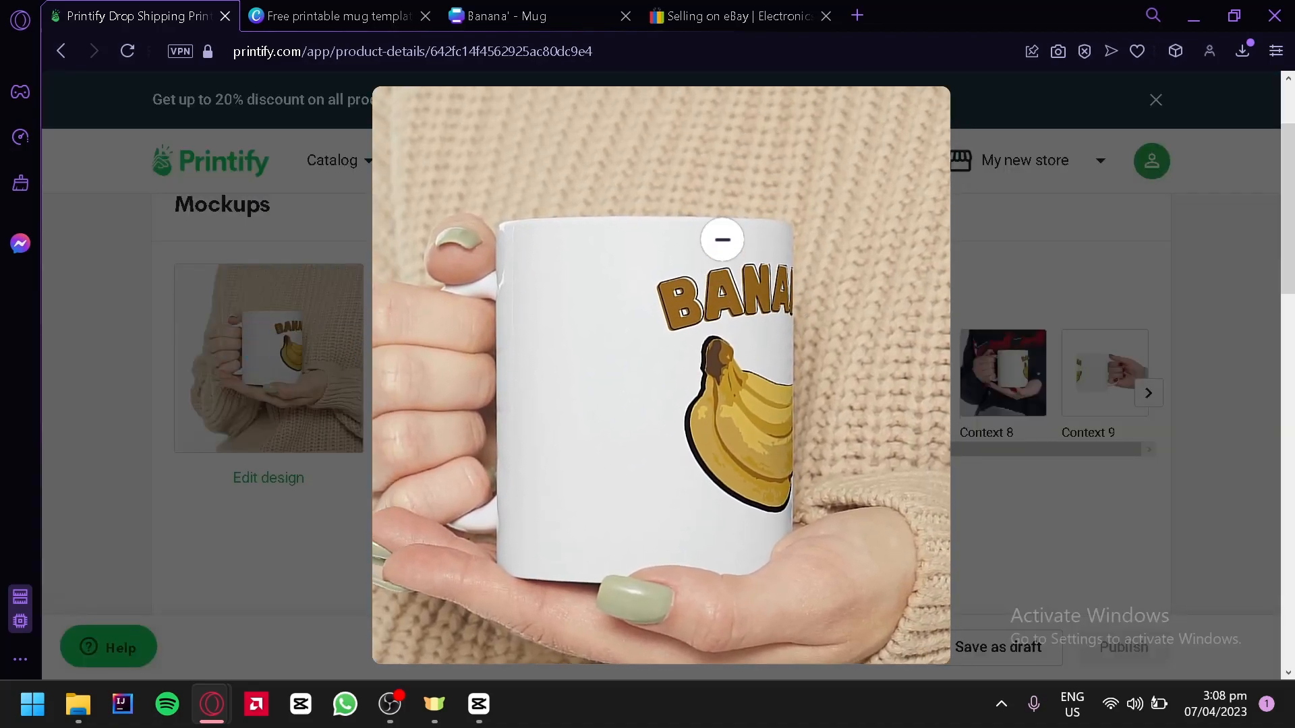
click(1159, 254)
Step: Change the product title to "Banana Ceramic Mug 11oz"
scroll(1176, 297, down, 3)
scroll(755, 318, up, 2)
scroll(755, 318, down, 2)
click(346, 449)
click(192, 444)
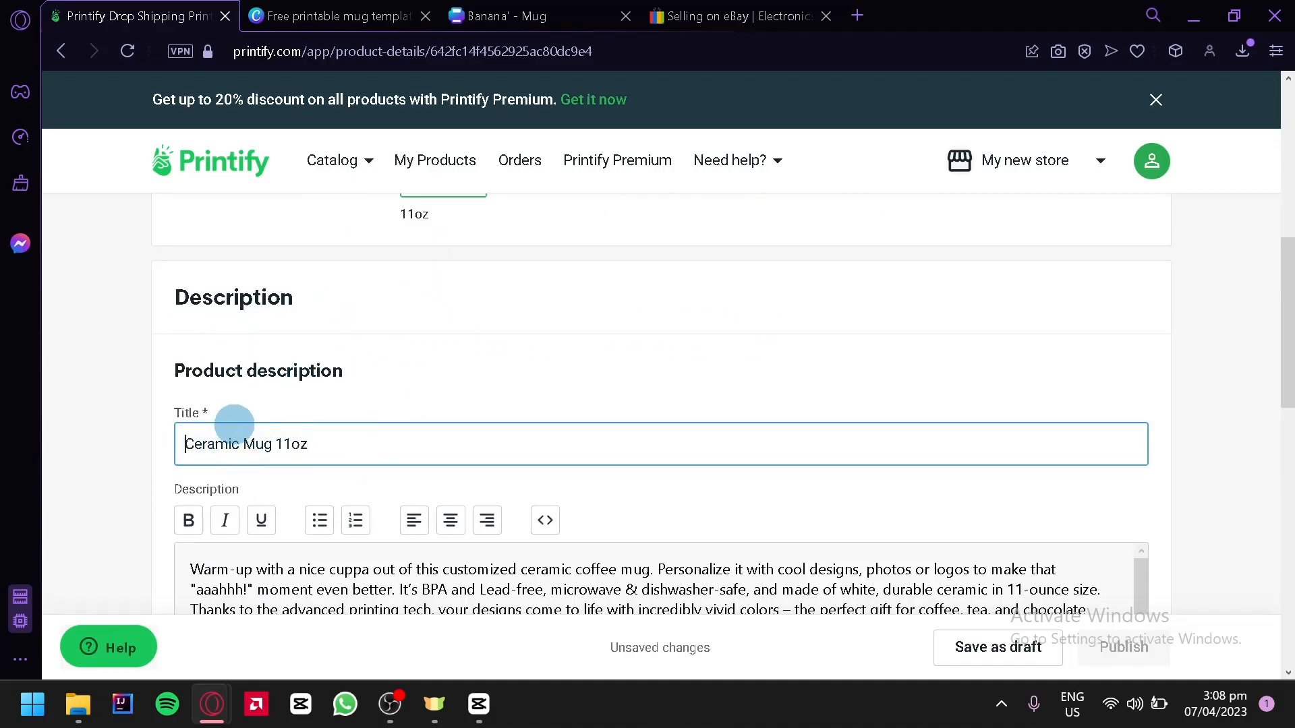
text(Banana)
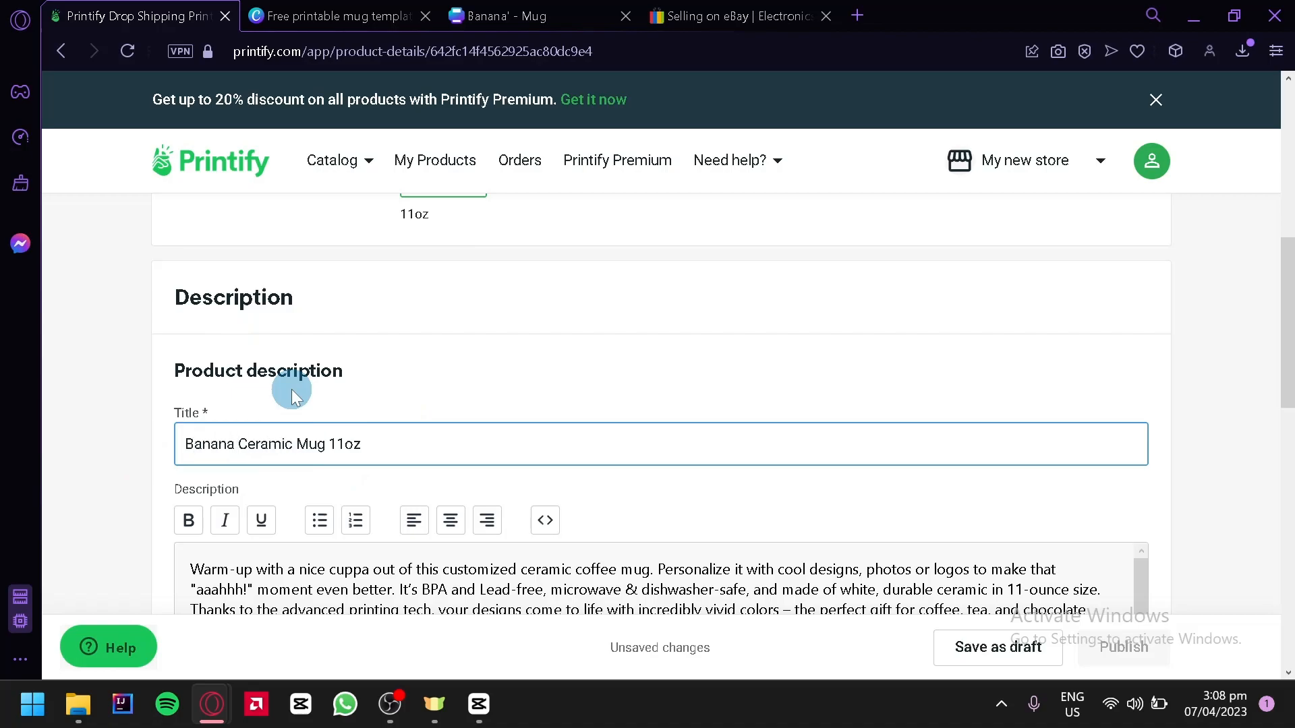
Step: Review the product description, pricing and publishing settings, and open the store connection page
scroll(287, 394, down, 4)
click(296, 393)
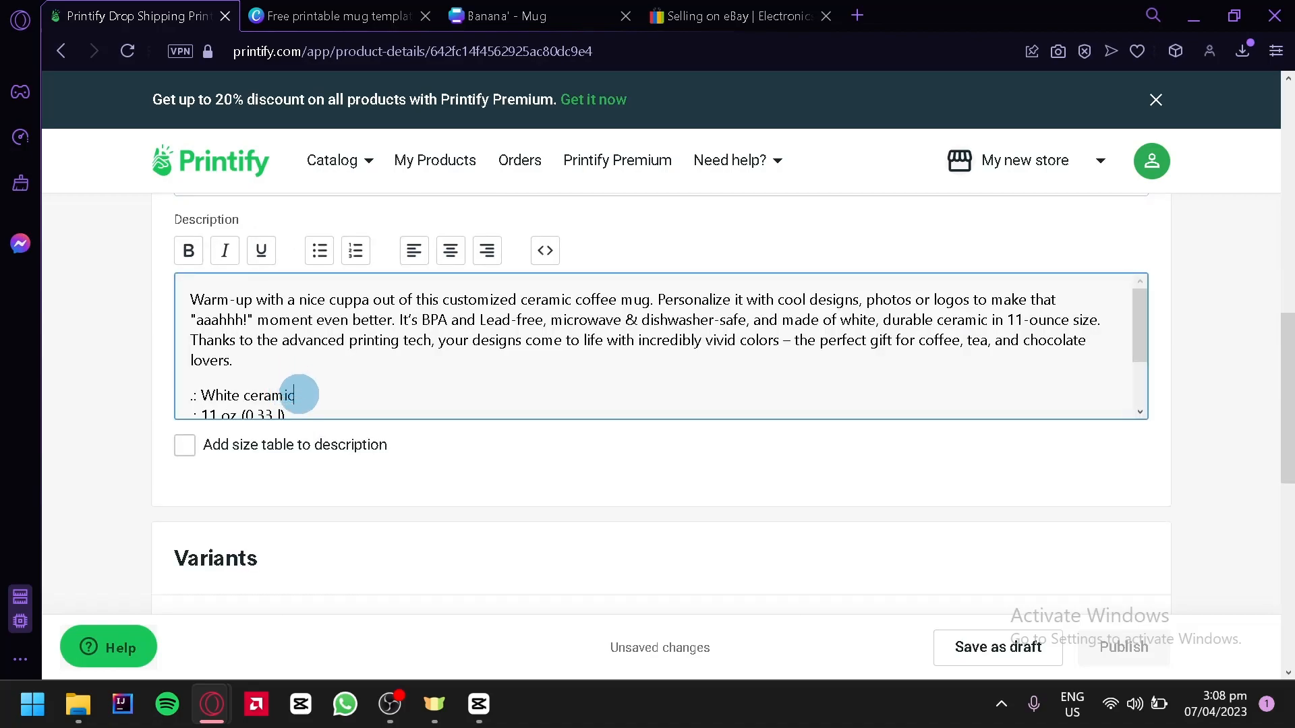
scroll(205, 452, down, 8)
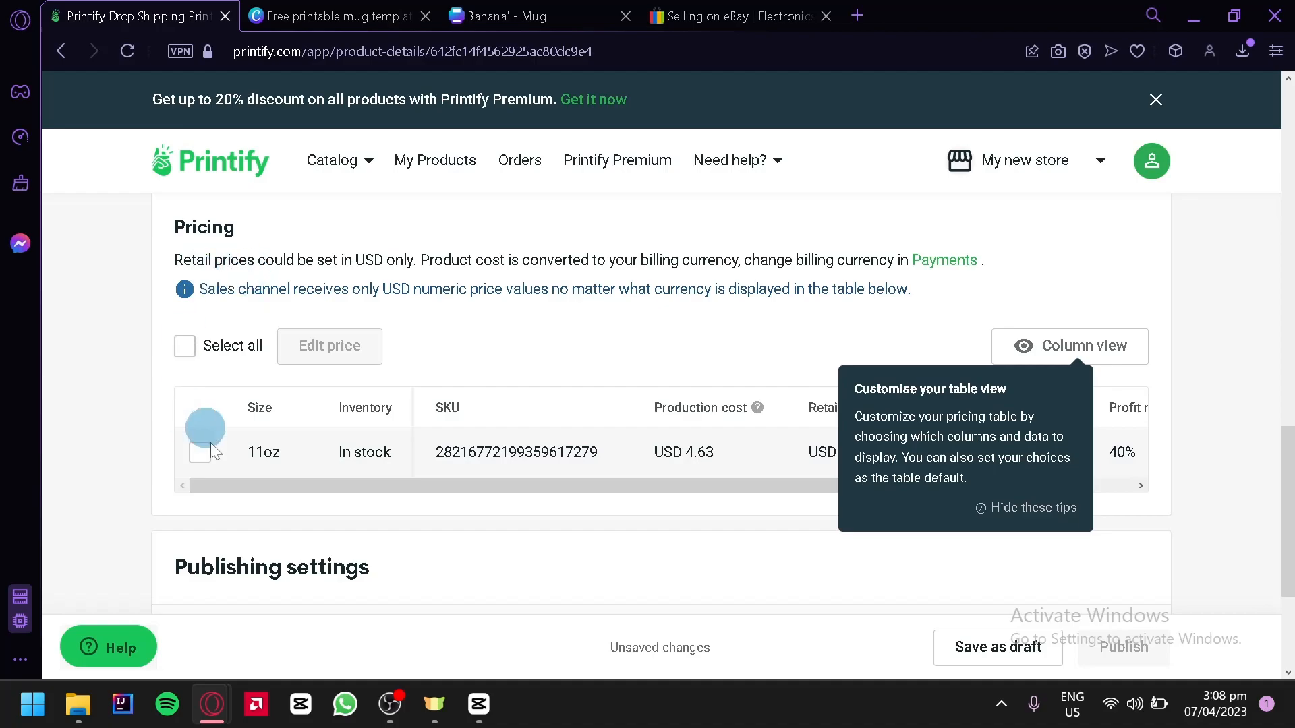
scroll(418, 448, down, 2)
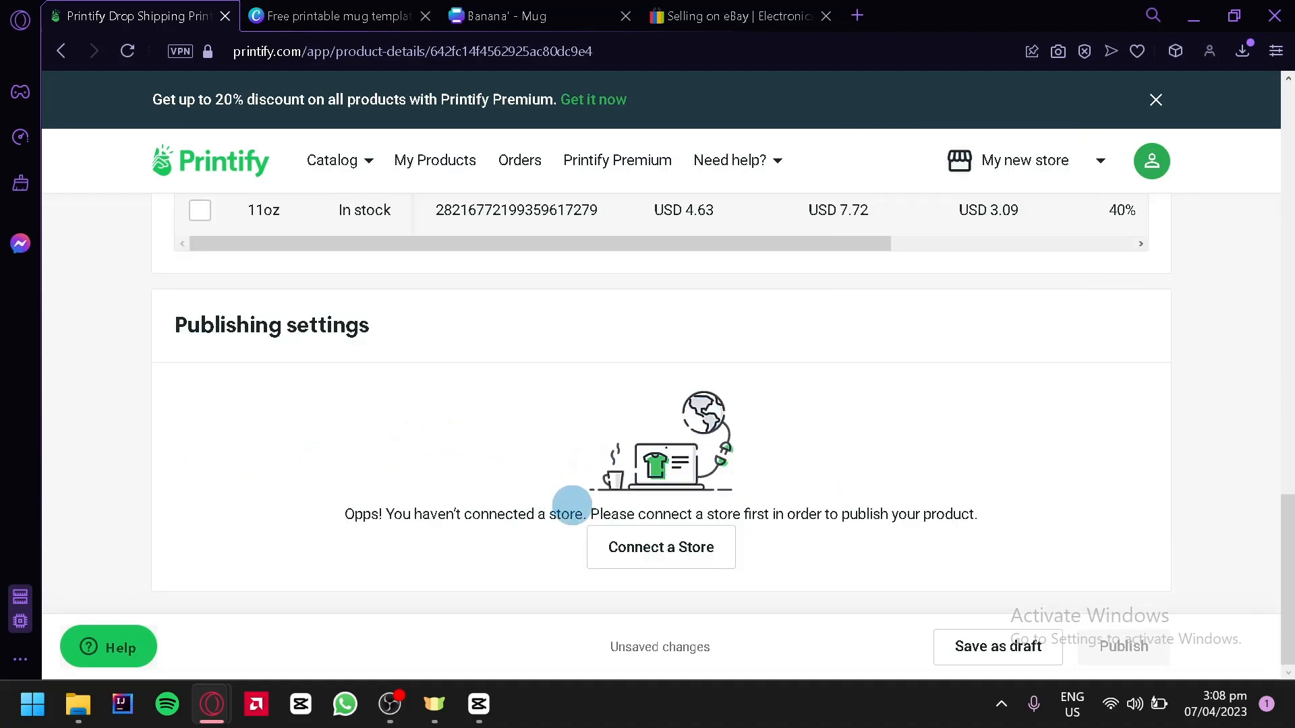
click(634, 559)
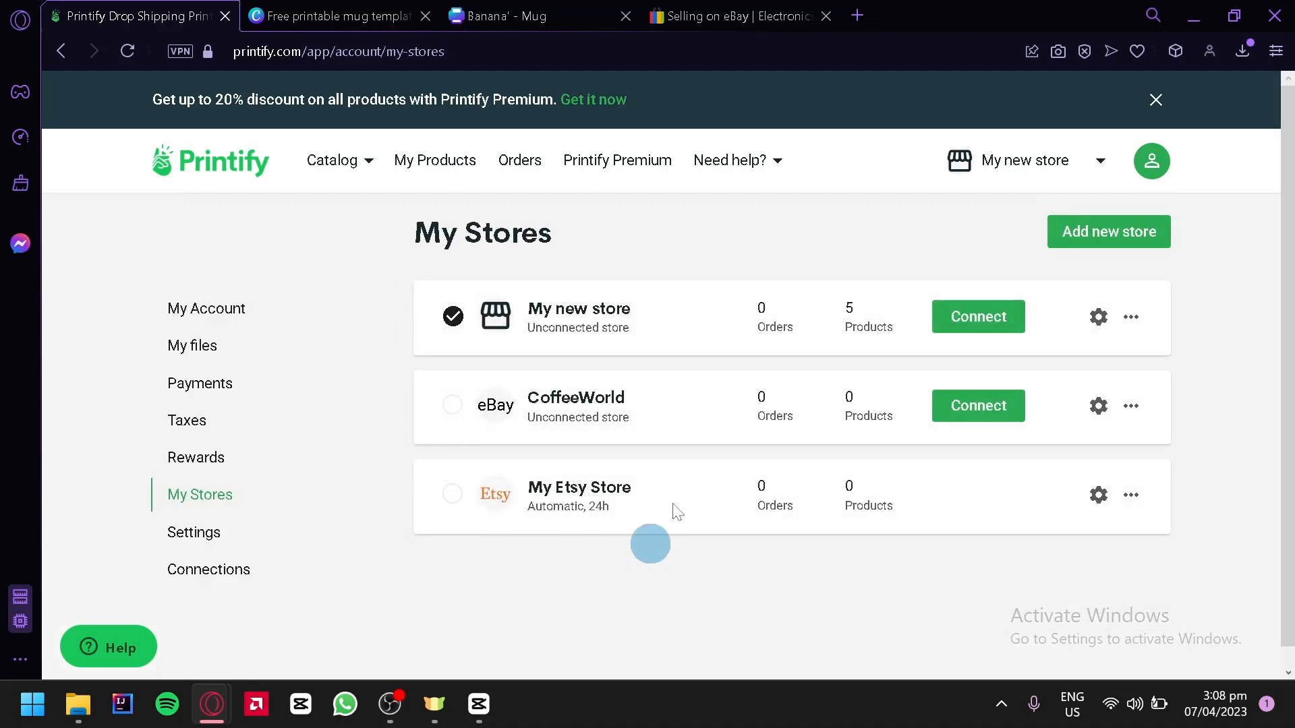
Step: Start adding a new store, look over the available sales channels including eBay, and switch back to Canva
click(727, 9)
click(155, 14)
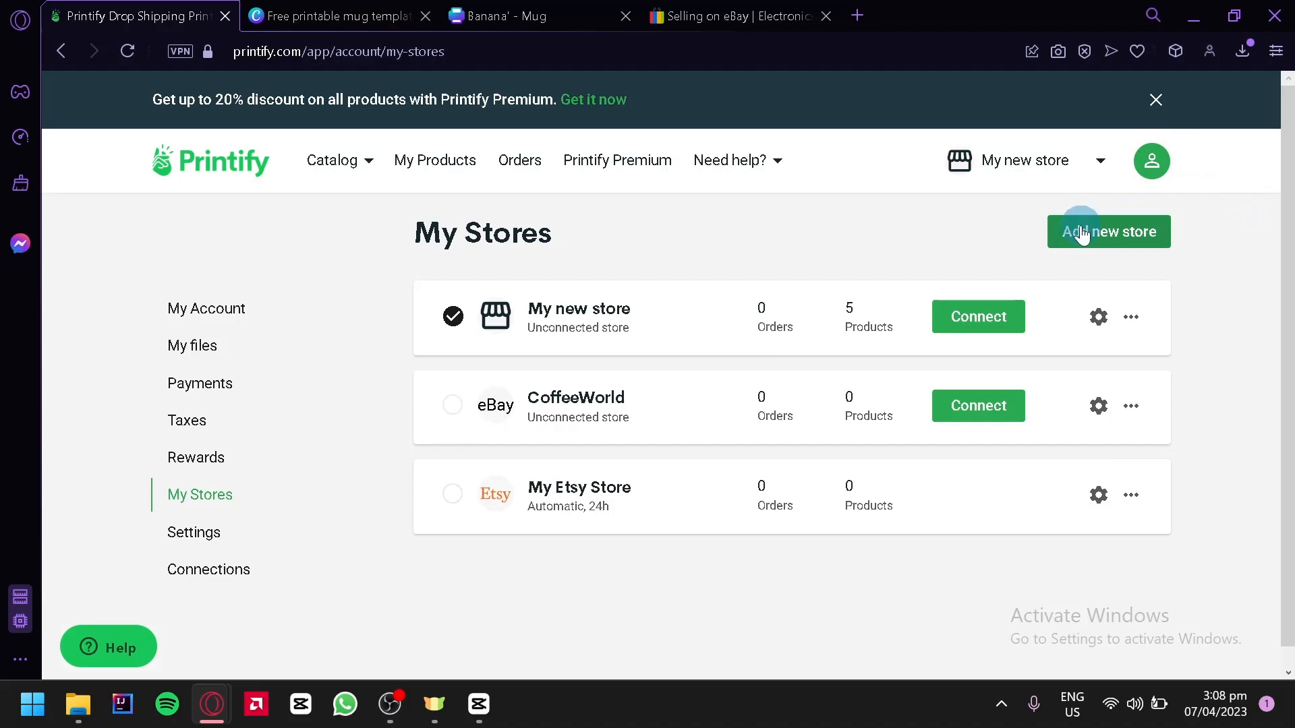
click(1081, 232)
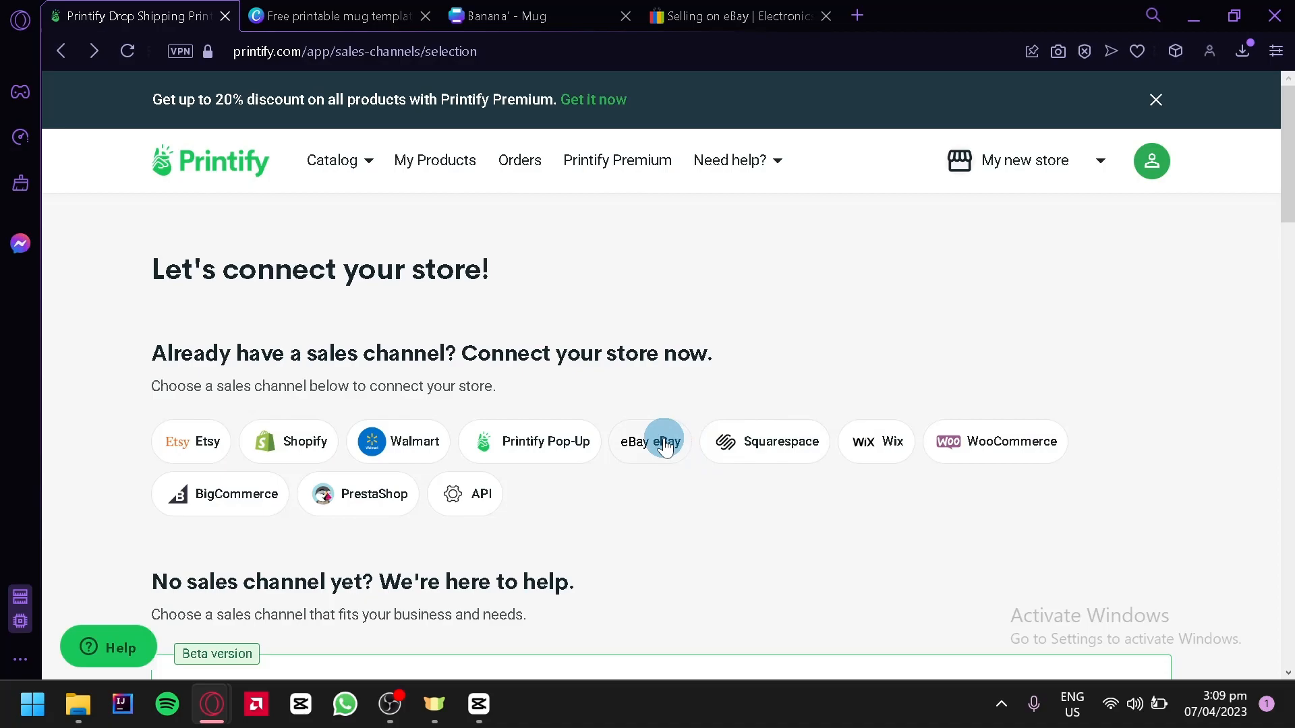
scroll(664, 440, down, 4)
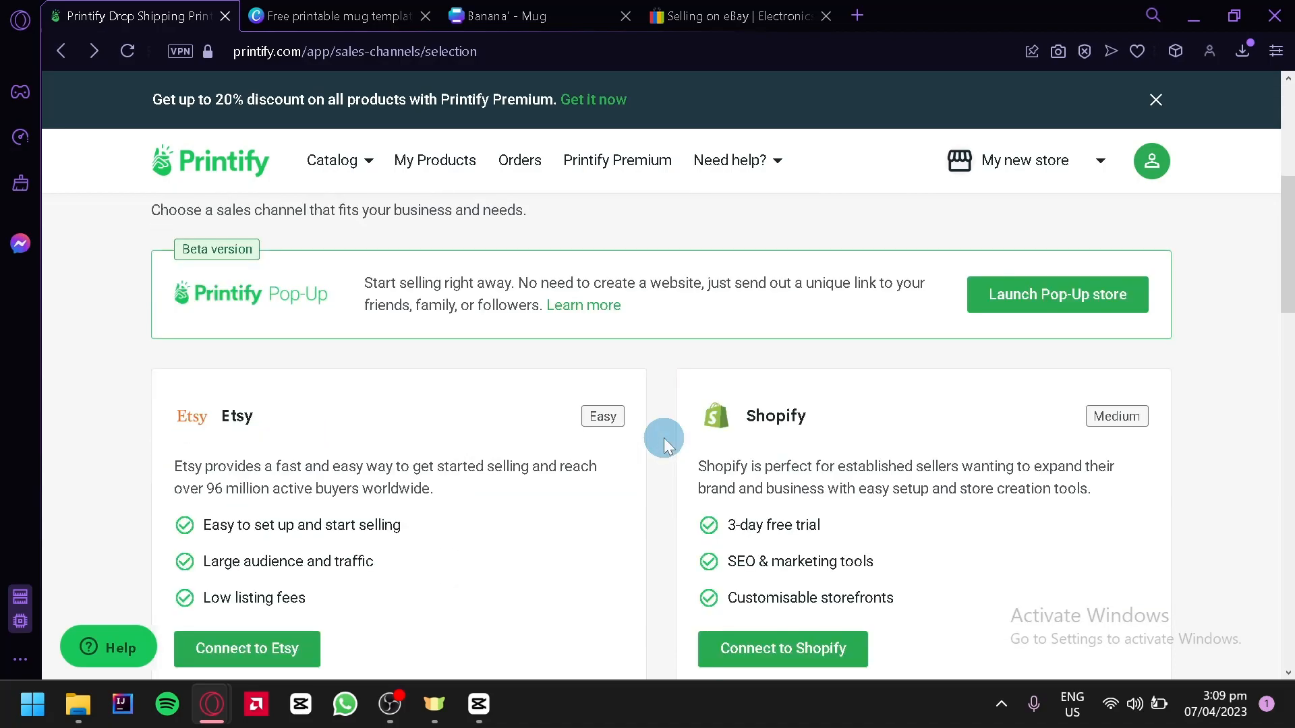
scroll(664, 440, up, 4)
click(426, 8)
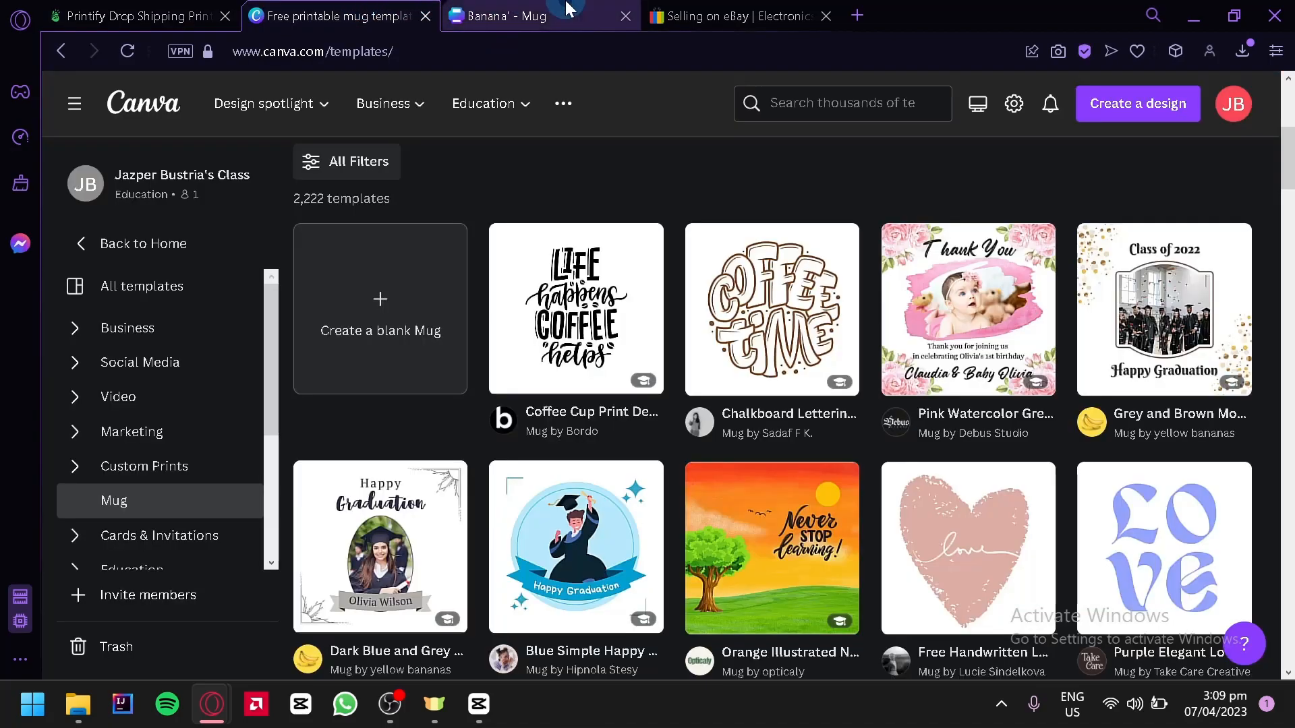